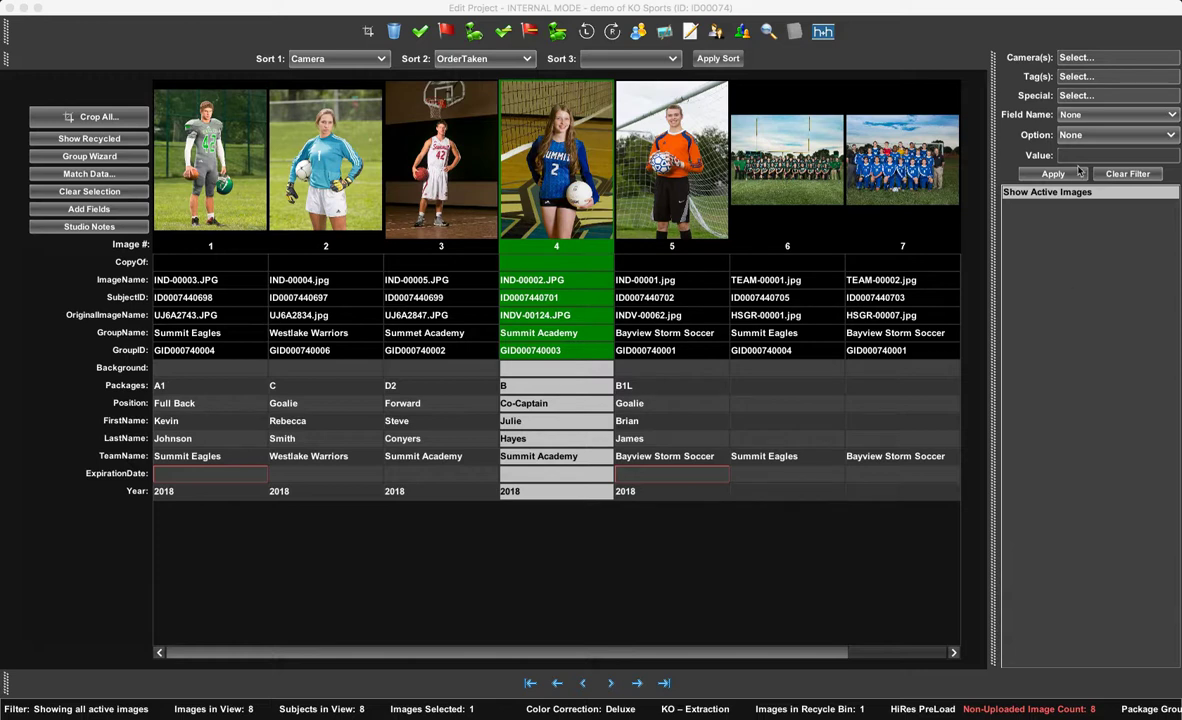
- Filter the project images to those whose Packages field contains the text A
{"action": "left_click", "coordinate": [1082, 116]}
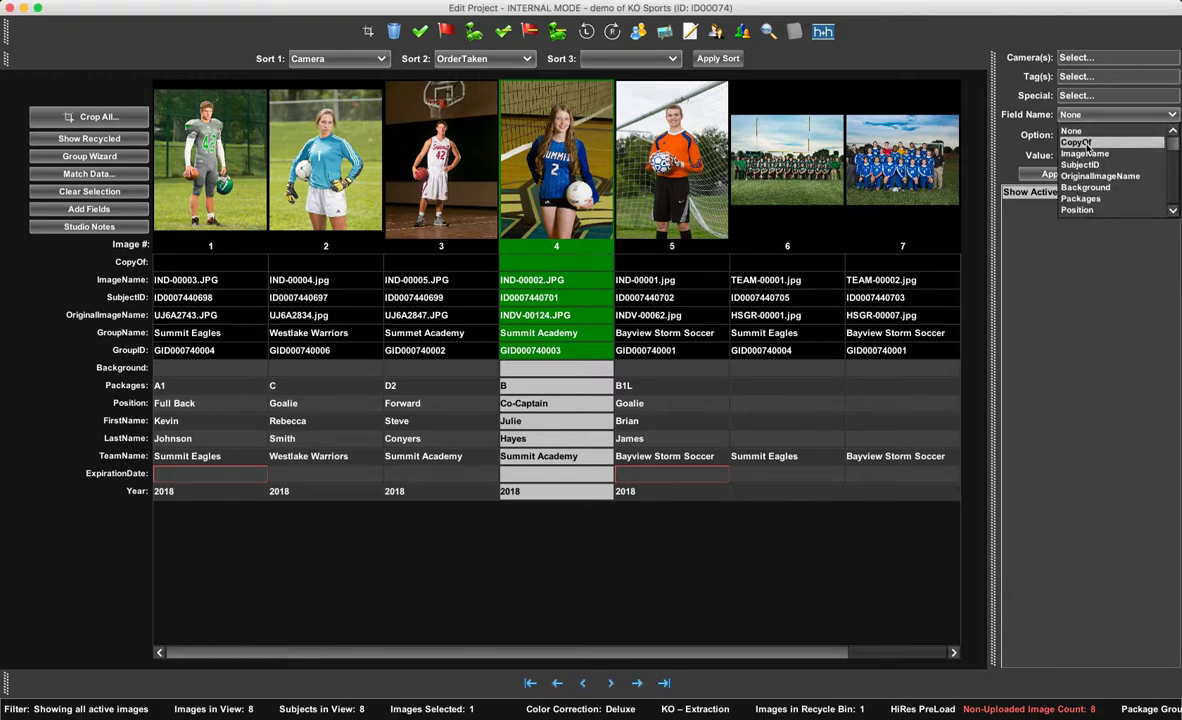
{"action": "left_click", "coordinate": [1087, 198]}
{"action": "left_click", "coordinate": [1079, 136]}
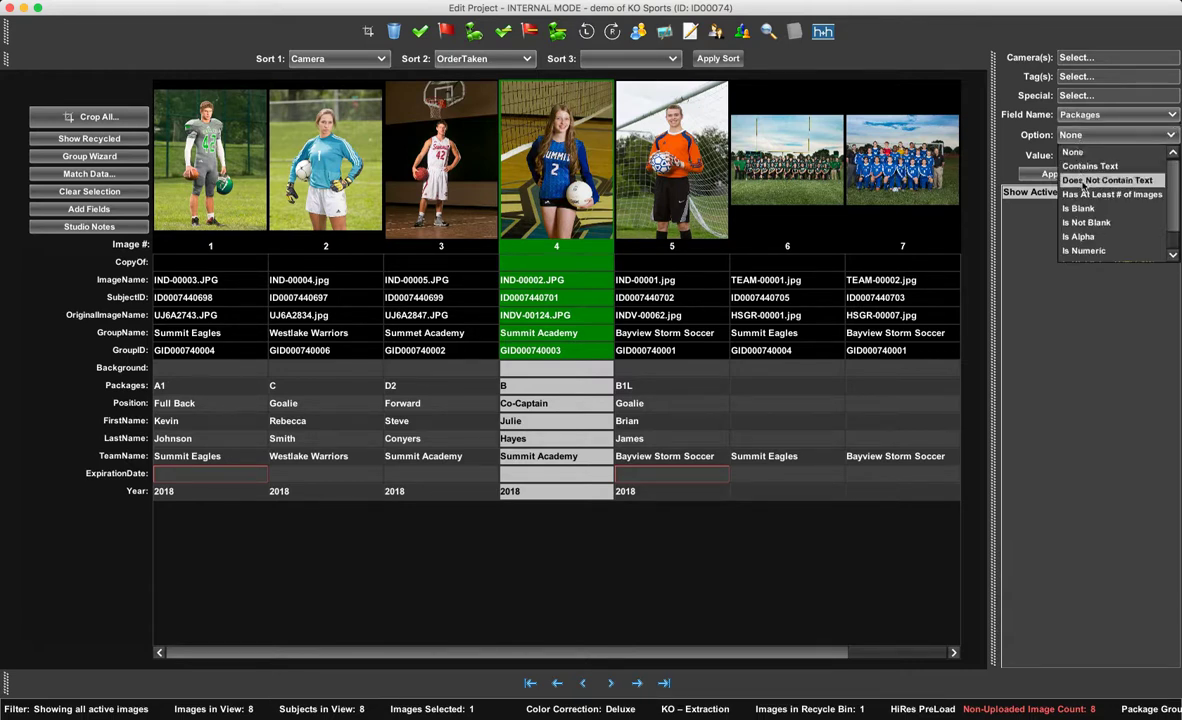
{"action": "left_click", "coordinate": [1085, 181]}
{"action": "left_click", "coordinate": [1054, 174]}
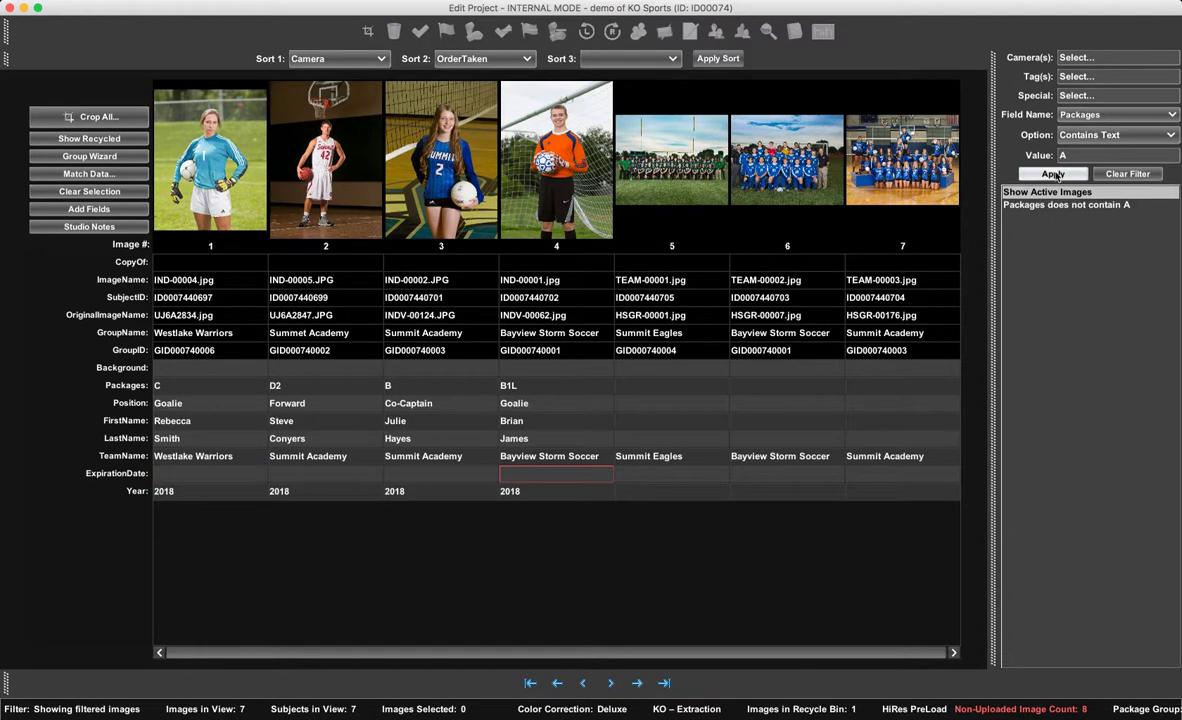
{"action": "left_click", "coordinate": [1052, 175]}
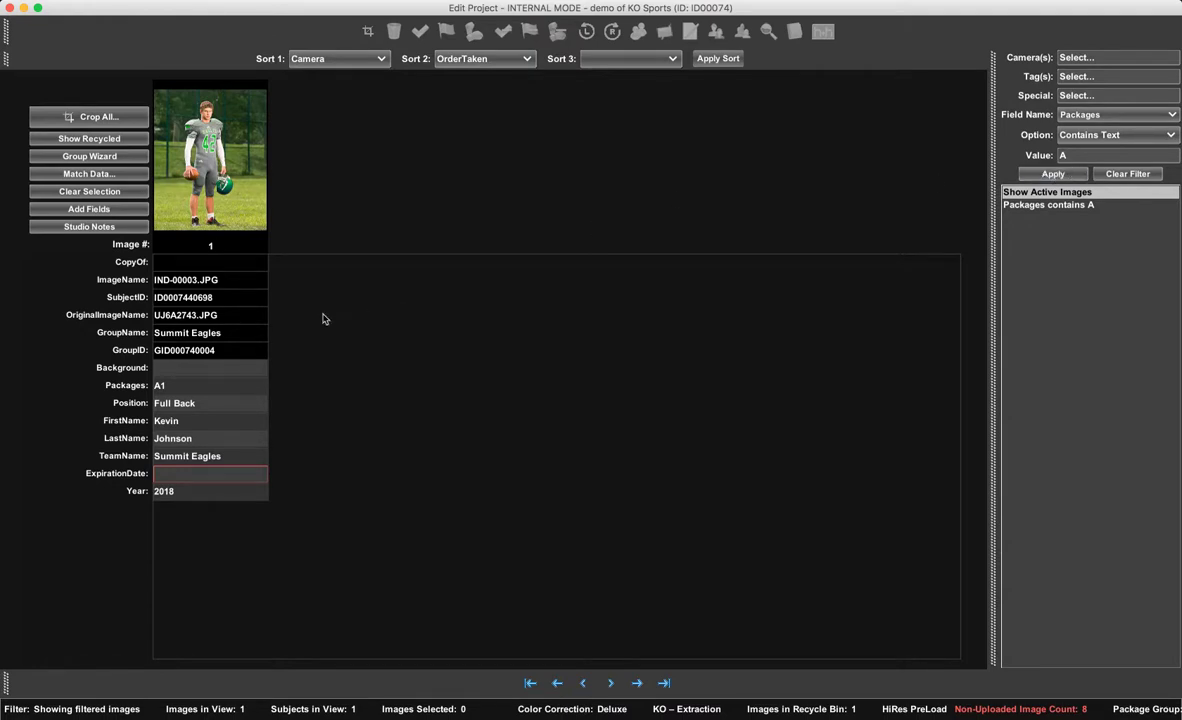
- Select the filtered football player image and mark it for knock out
{"action": "left_click", "coordinate": [242, 163]}
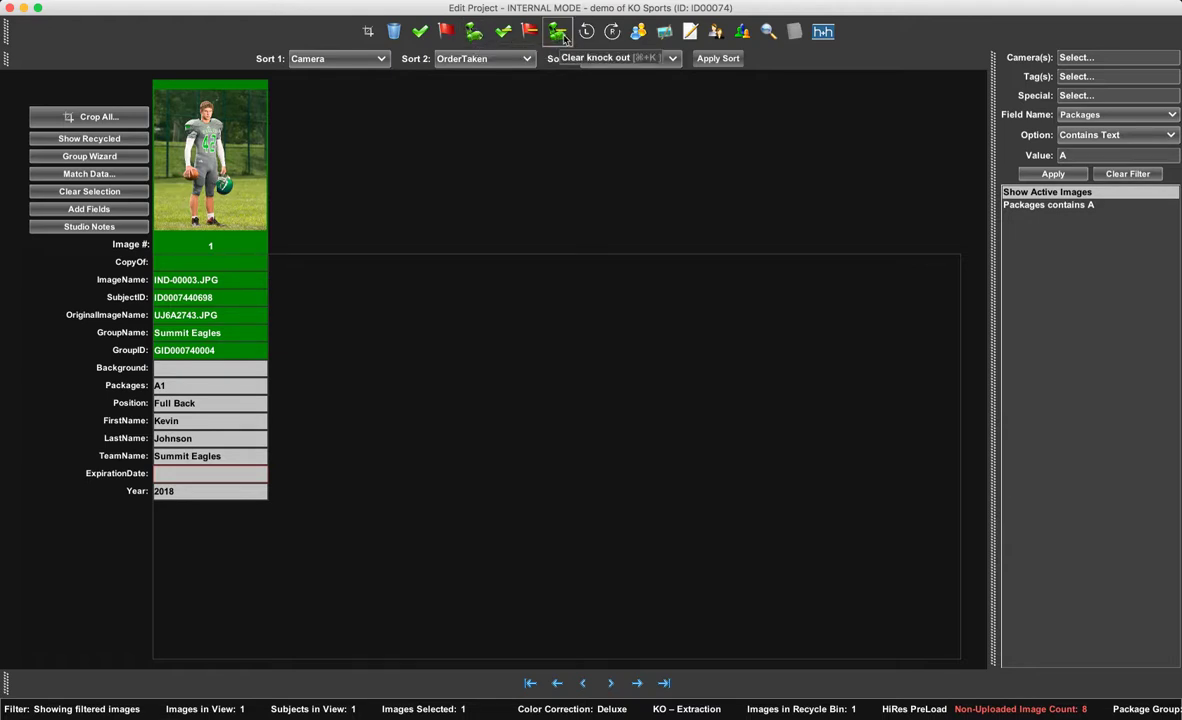
{"action": "left_click", "coordinate": [474, 33]}
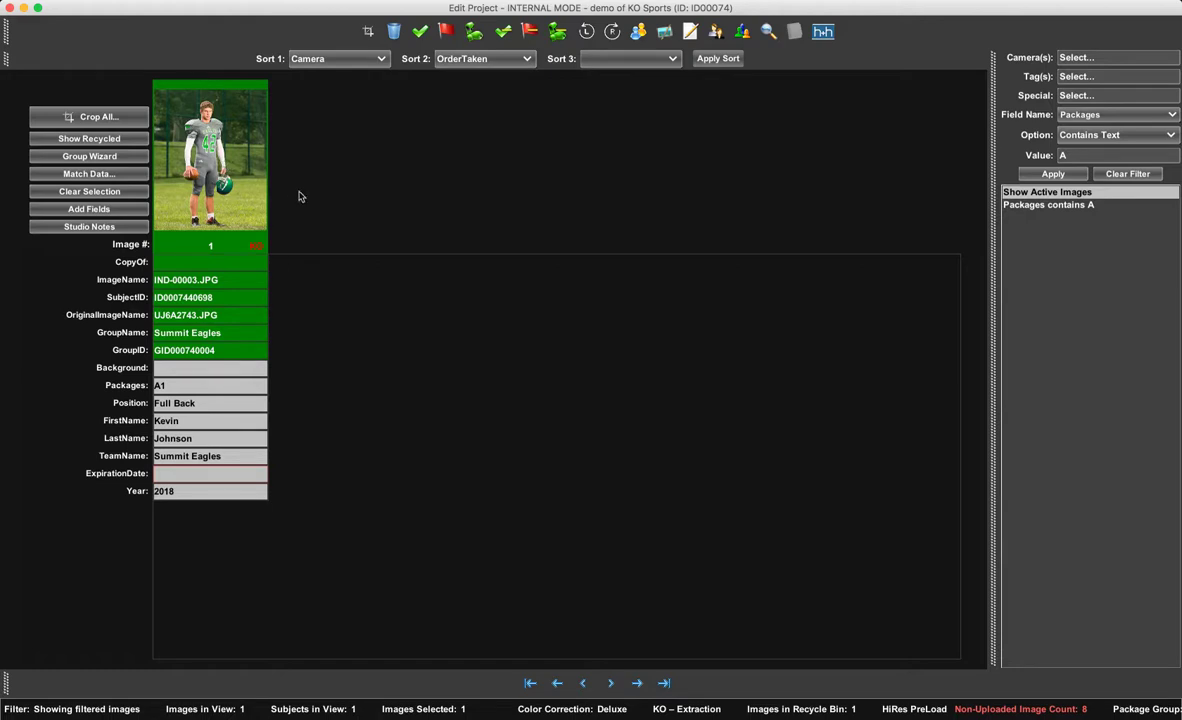
{"action": "left_click", "coordinate": [557, 33]}
{"action": "left_click", "coordinate": [474, 33]}
- Filter the images to packages containing B and mark all the filtered images for knock out
{"action": "left_click_drag", "start_coordinate": [1065, 156], "coordinate": [1050, 159]}
{"action": "type", "text": "B"}
{"action": "left_click", "coordinate": [1053, 174]}
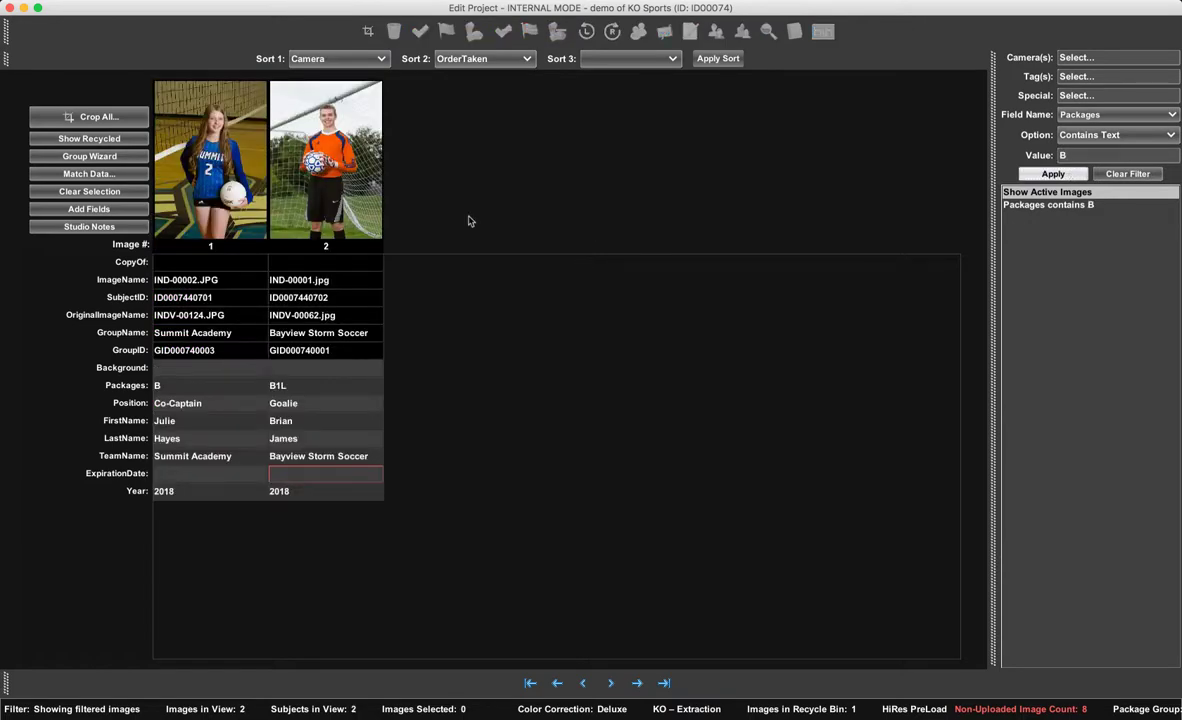
{"action": "left_click", "coordinate": [213, 177]}
{"action": "key", "text": "super+a"}
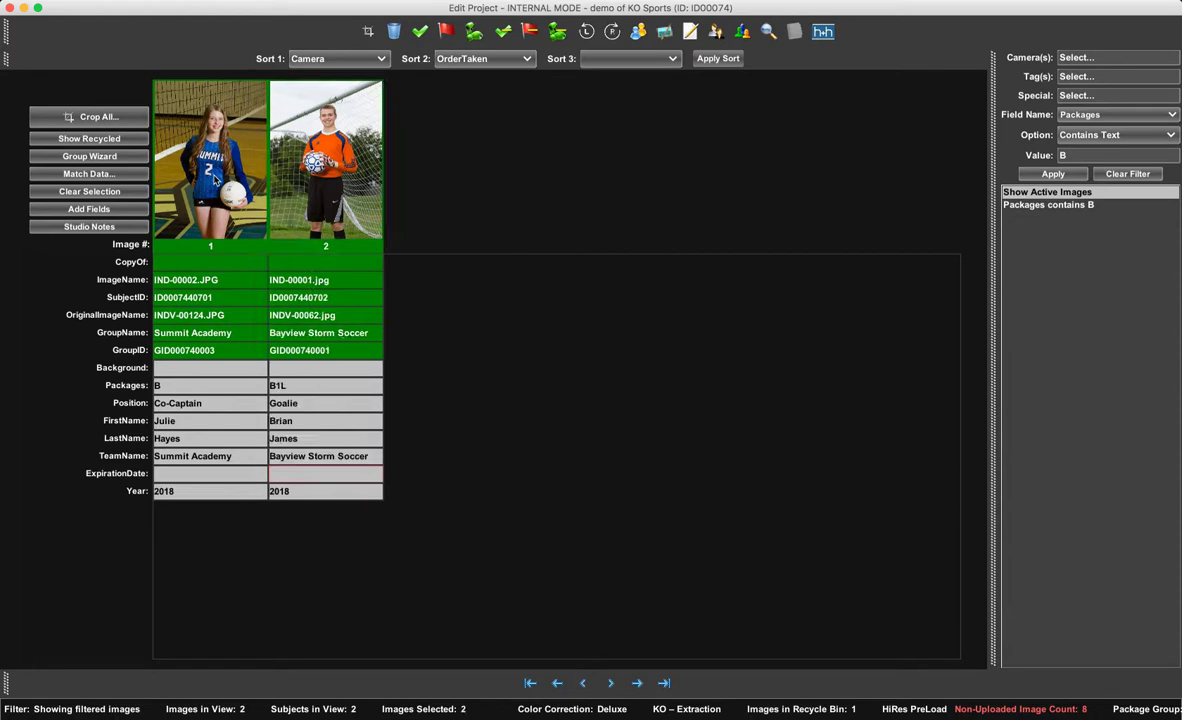
{"action": "left_click", "coordinate": [474, 33]}
- Filter the images to packages containing 1 and select both filtered images
{"action": "left_click_drag", "start_coordinate": [1070, 156], "coordinate": [1051, 158]}
{"action": "type", "text": "1"}
{"action": "left_click", "coordinate": [1067, 173]}
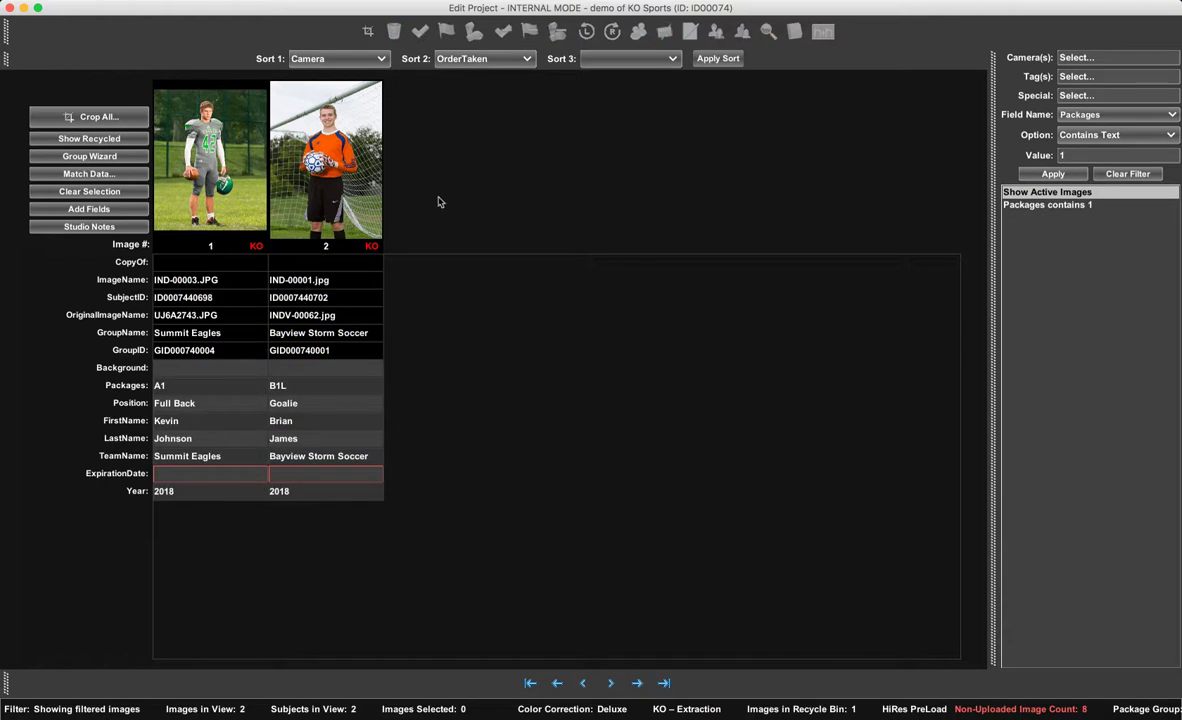
{"action": "left_click", "coordinate": [209, 150]}
{"action": "left_click", "coordinate": [283, 150], "text": "shift"}
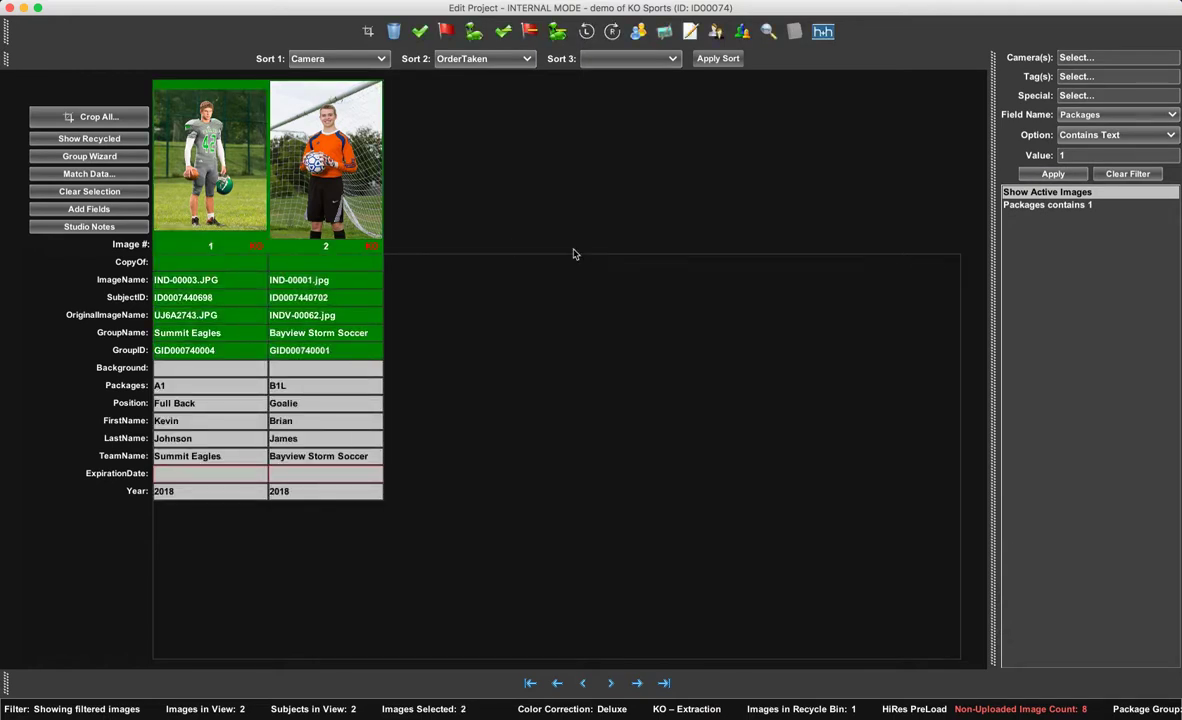
- Clear the image filter and open Setup Product Graphics, moving its window clear of the group's images
{"action": "left_click", "coordinate": [1128, 173]}
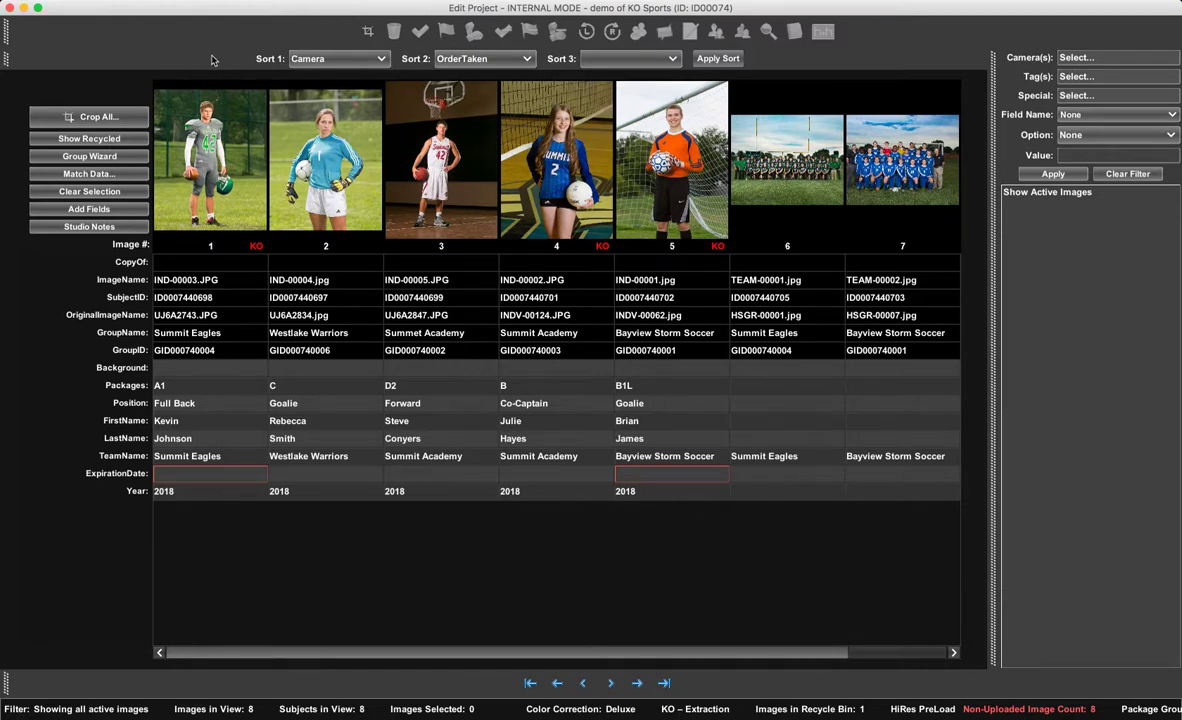
{"action": "left_click", "coordinate": [144, 3]}
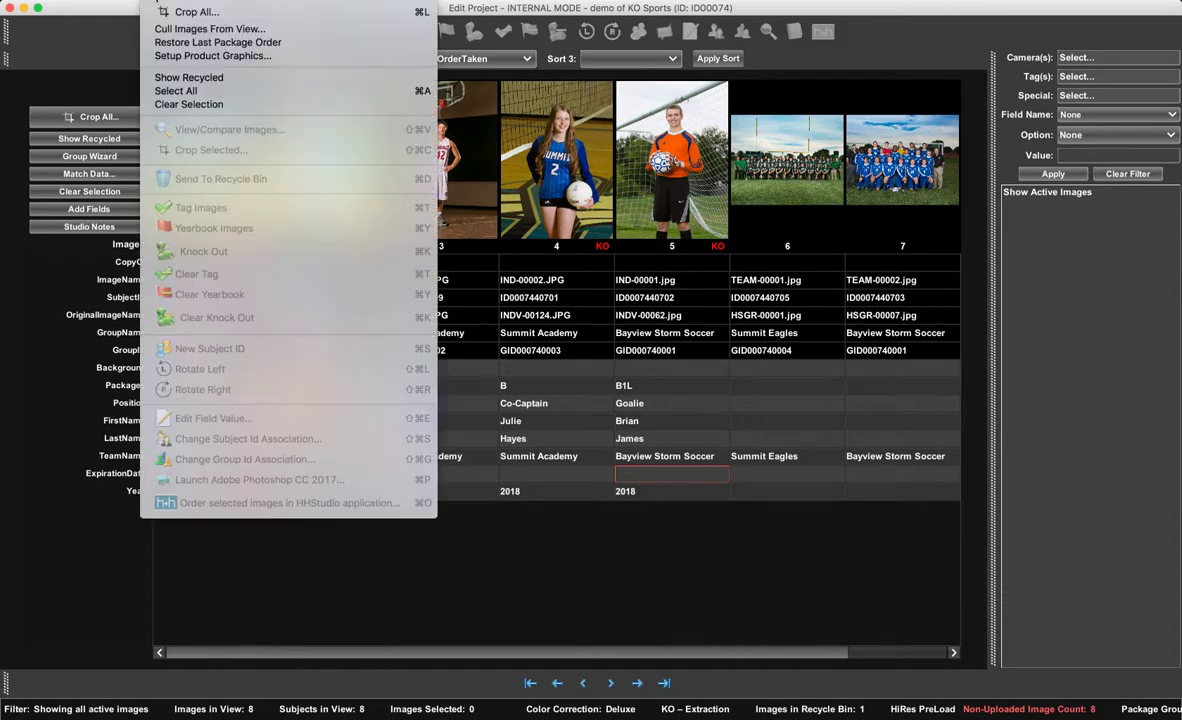
{"action": "left_click", "coordinate": [174, 59]}
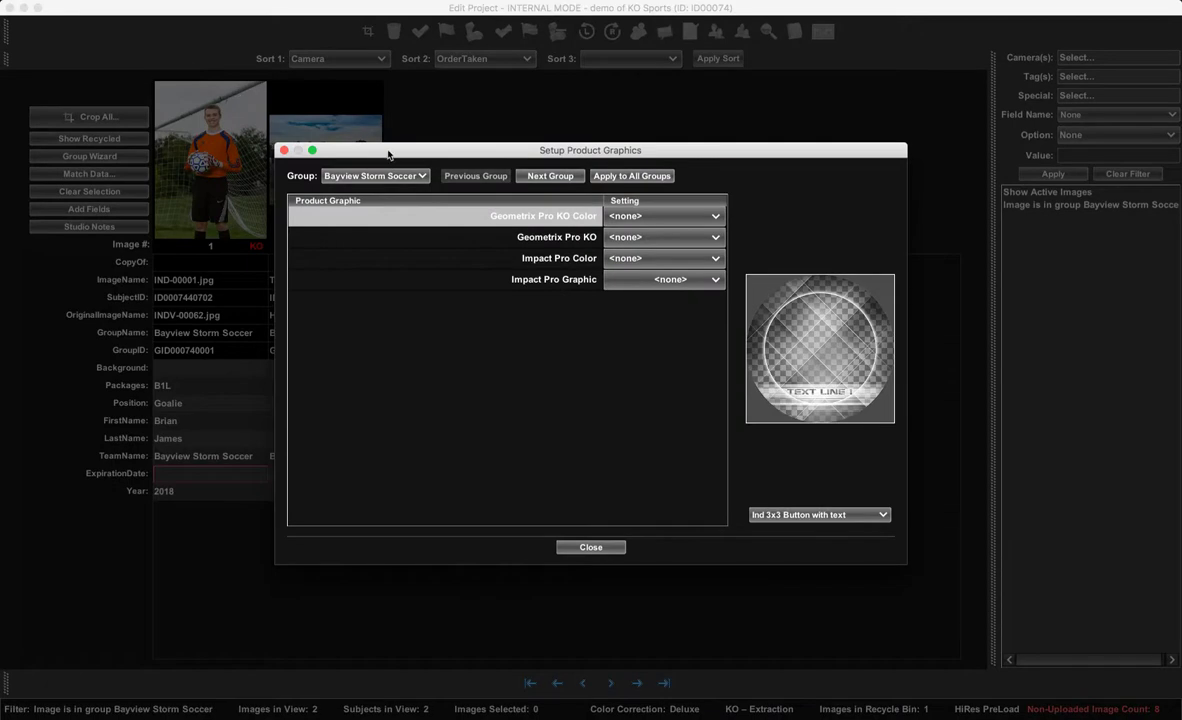
{"action": "left_click_drag", "start_coordinate": [493, 150], "coordinate": [623, 136]}
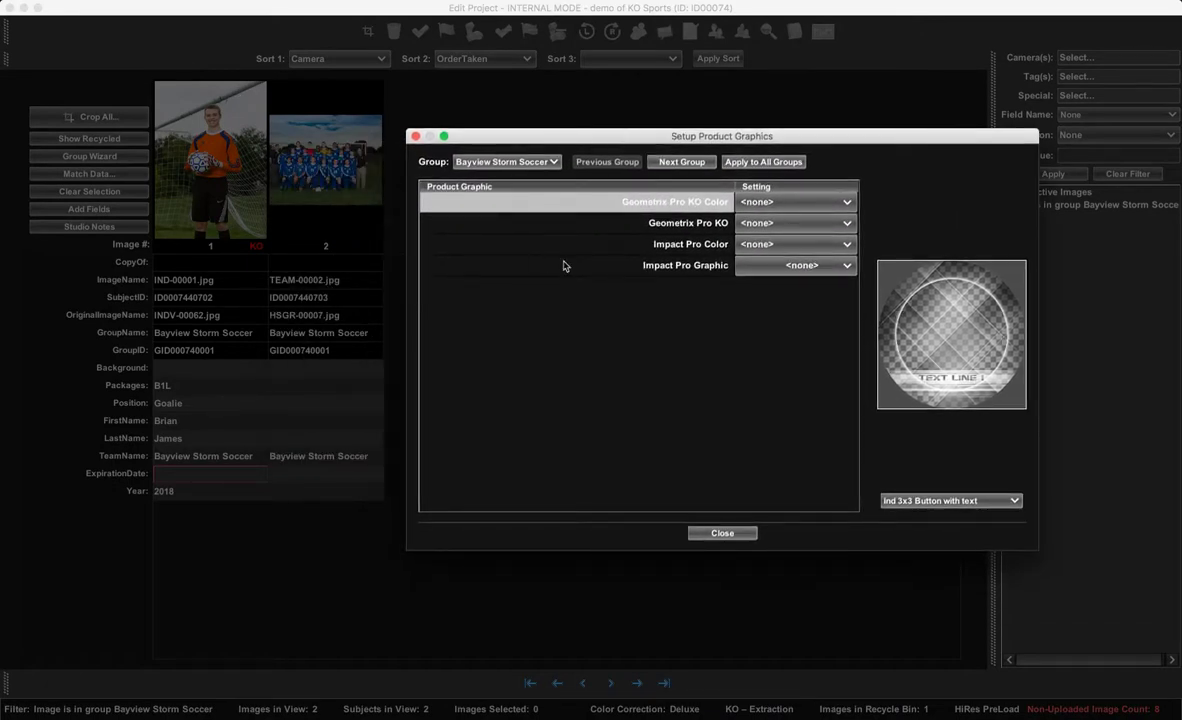
- For the Bayview Storm Soccer group, set Geometrix Pro KO Color to Orange and Geometrix Pro KO to Diagonals
{"action": "left_click", "coordinate": [772, 205]}
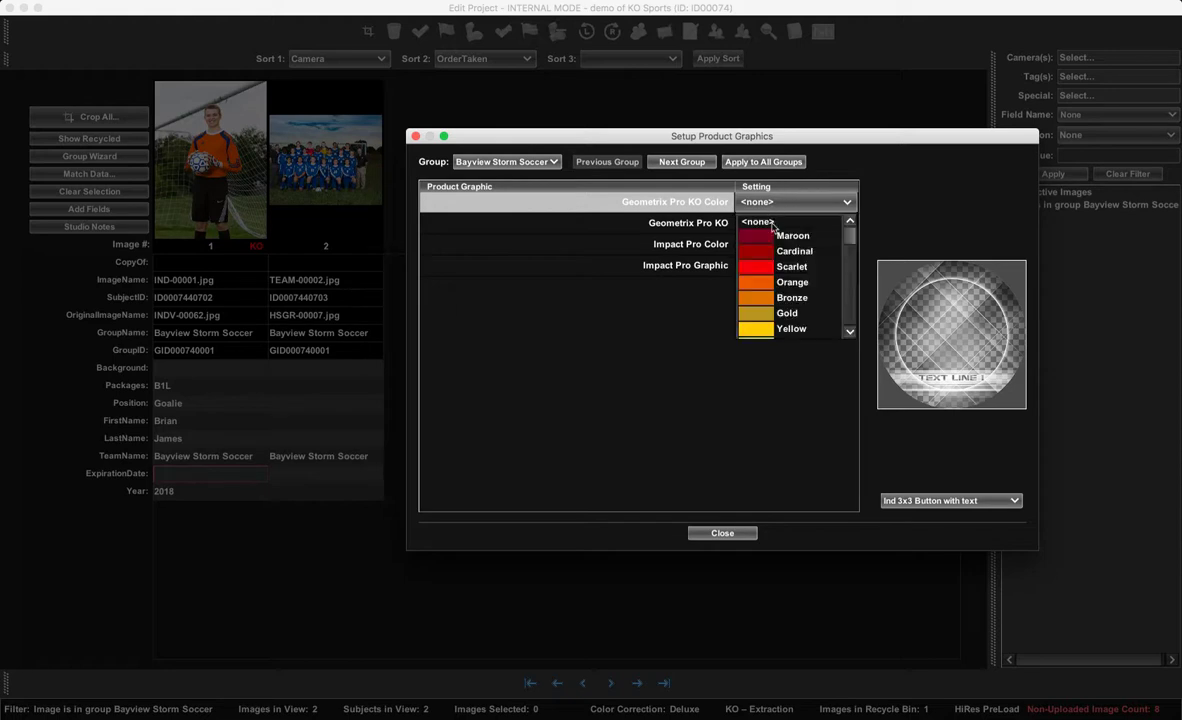
{"action": "left_click", "coordinate": [762, 287]}
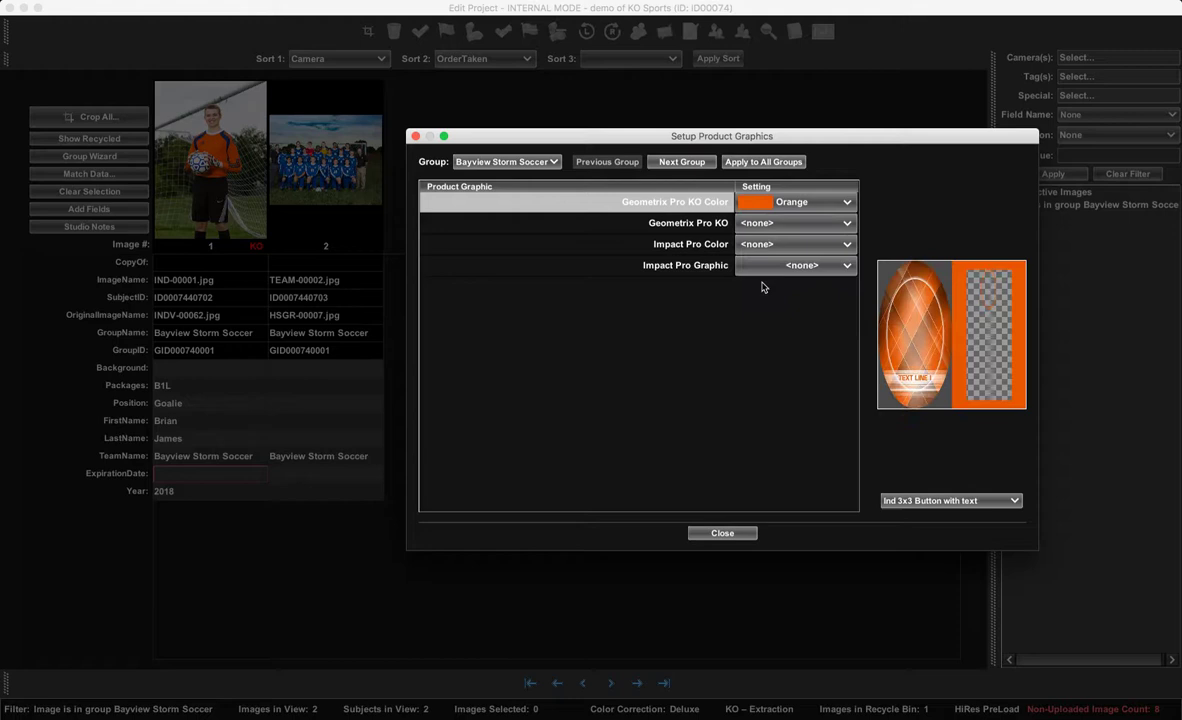
{"action": "left_click", "coordinate": [780, 224]}
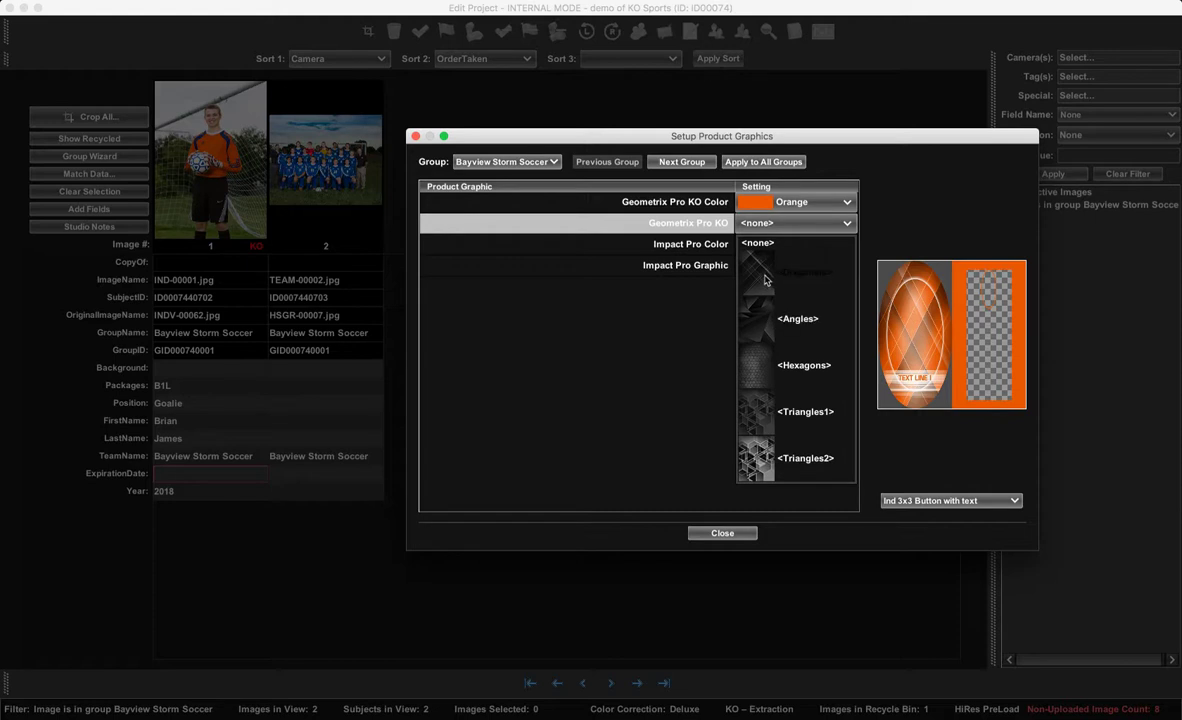
{"action": "left_click", "coordinate": [765, 280]}
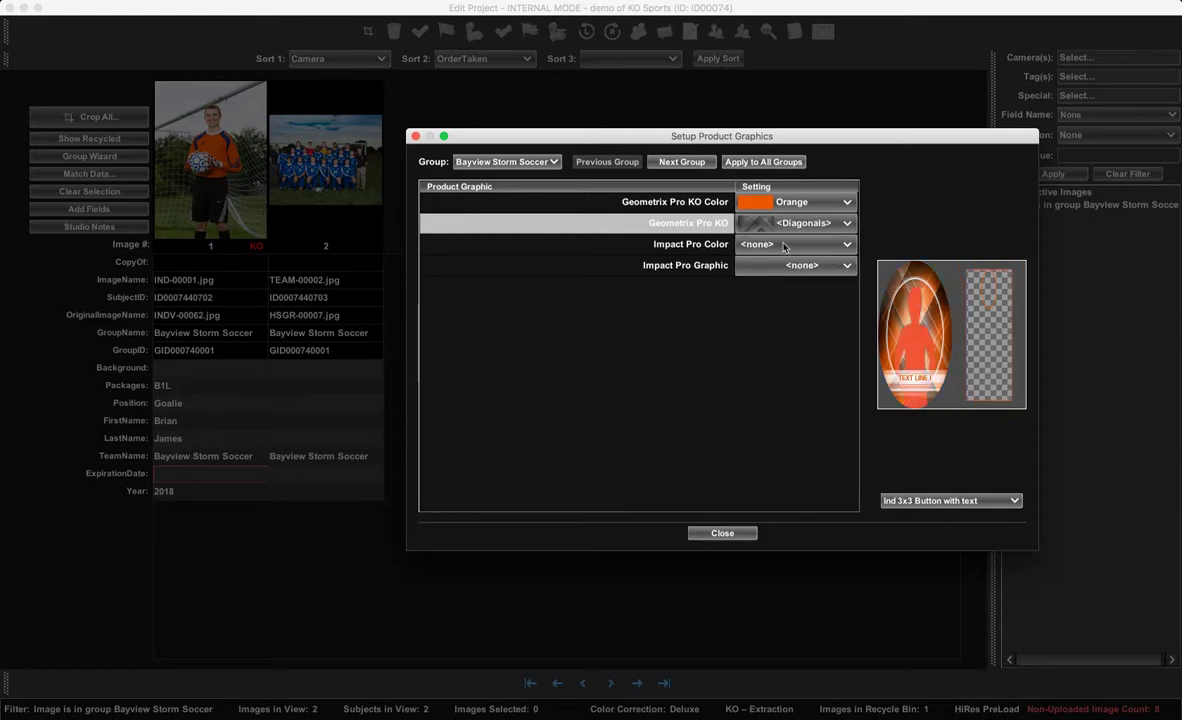
- Set the Bayview Storm Soccer group's Impact Pro Color to Orange and leave its Impact Pro Graphic at none
{"action": "left_click", "coordinate": [772, 246]}
{"action": "left_click", "coordinate": [772, 246]}
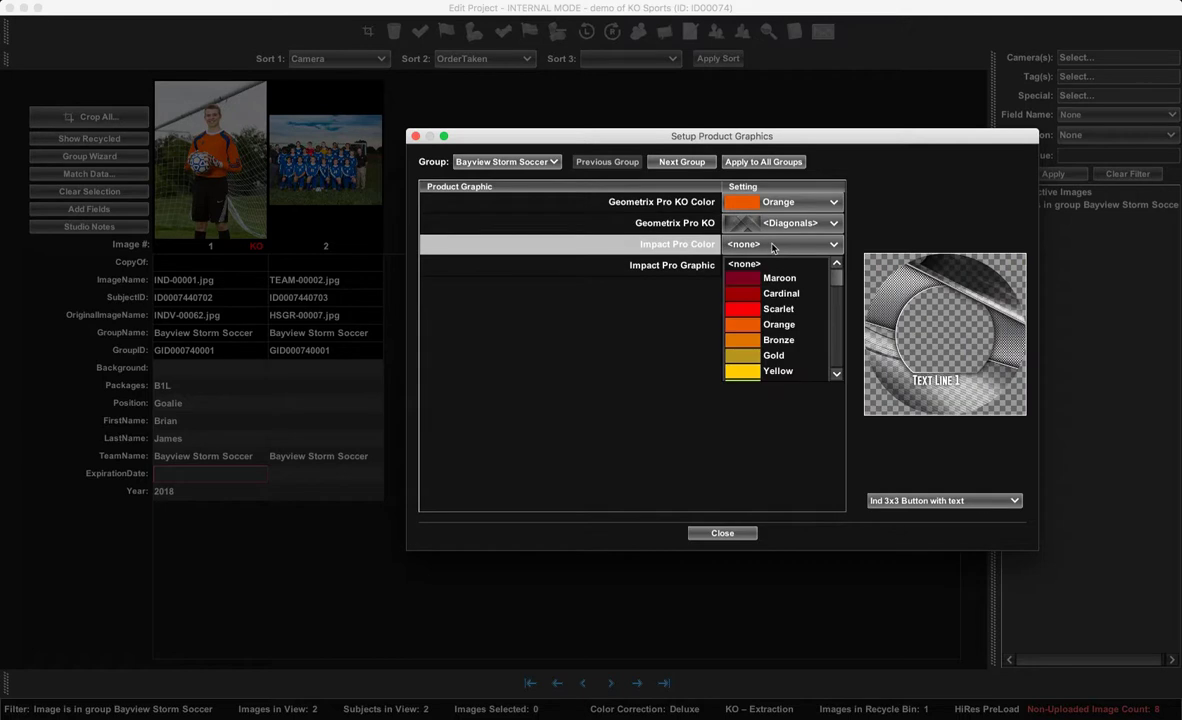
{"action": "scroll", "coordinate": [763, 335], "scroll_direction": "down", "scroll_amount": 3}
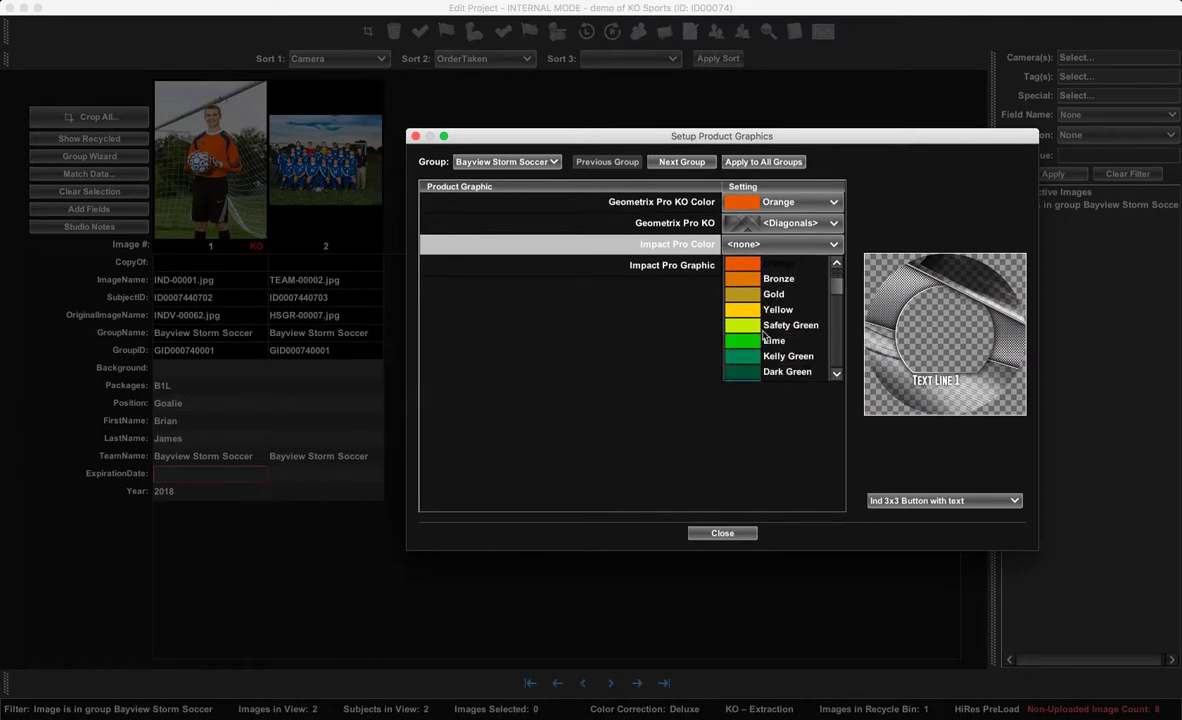
{"action": "scroll", "coordinate": [763, 335], "scroll_direction": "up", "scroll_amount": 2}
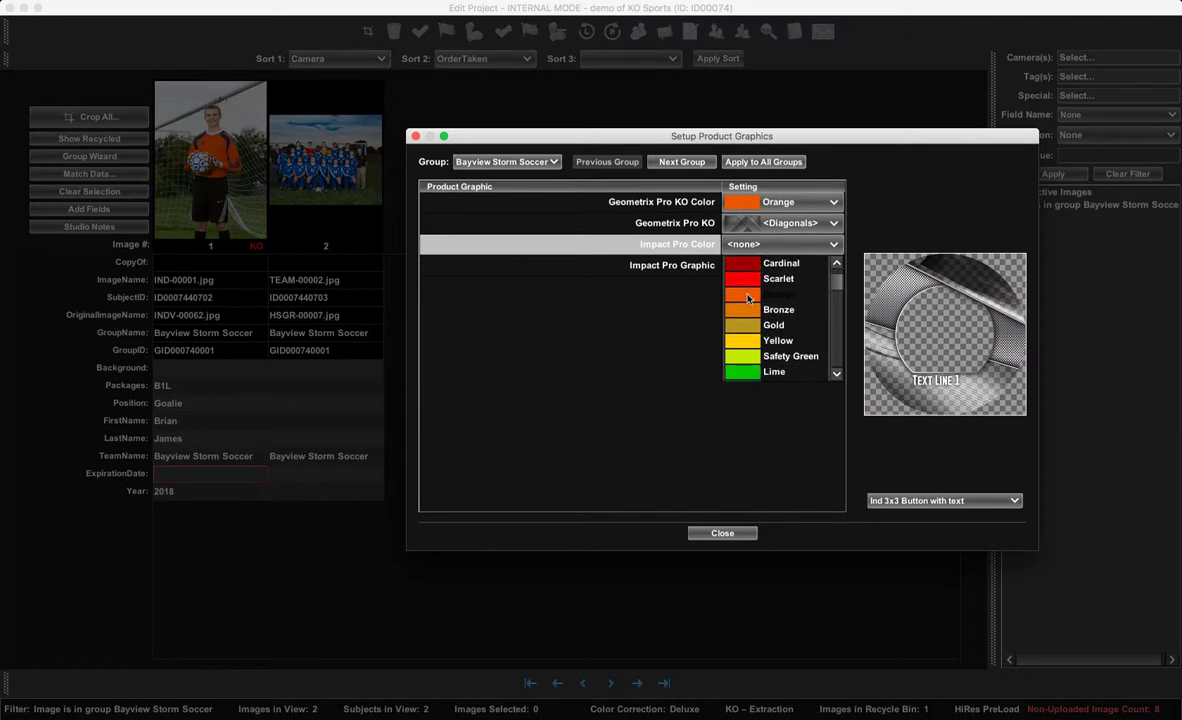
{"action": "left_click", "coordinate": [748, 297]}
{"action": "left_click", "coordinate": [744, 267]}
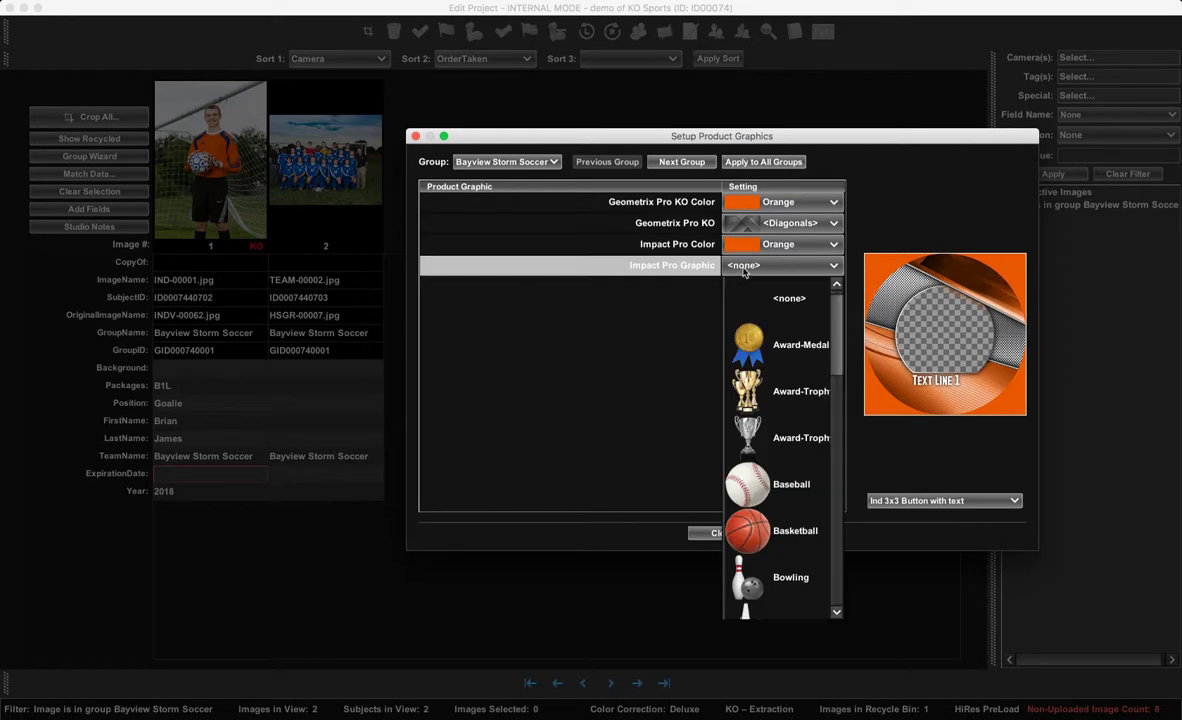
{"action": "left_click", "coordinate": [693, 276]}
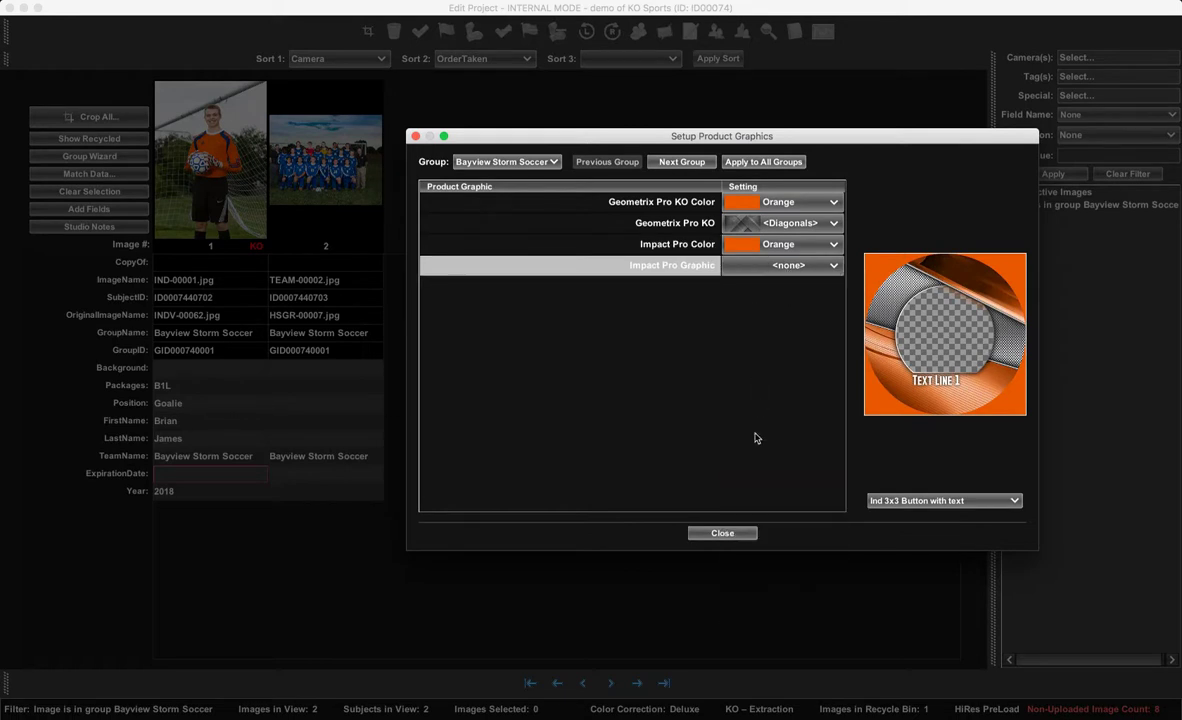
- For the Summet Academy group, set Geometrix Pro KO Color to Maroon and Geometrix Pro KO to Triangles1
{"action": "left_click", "coordinate": [682, 161]}
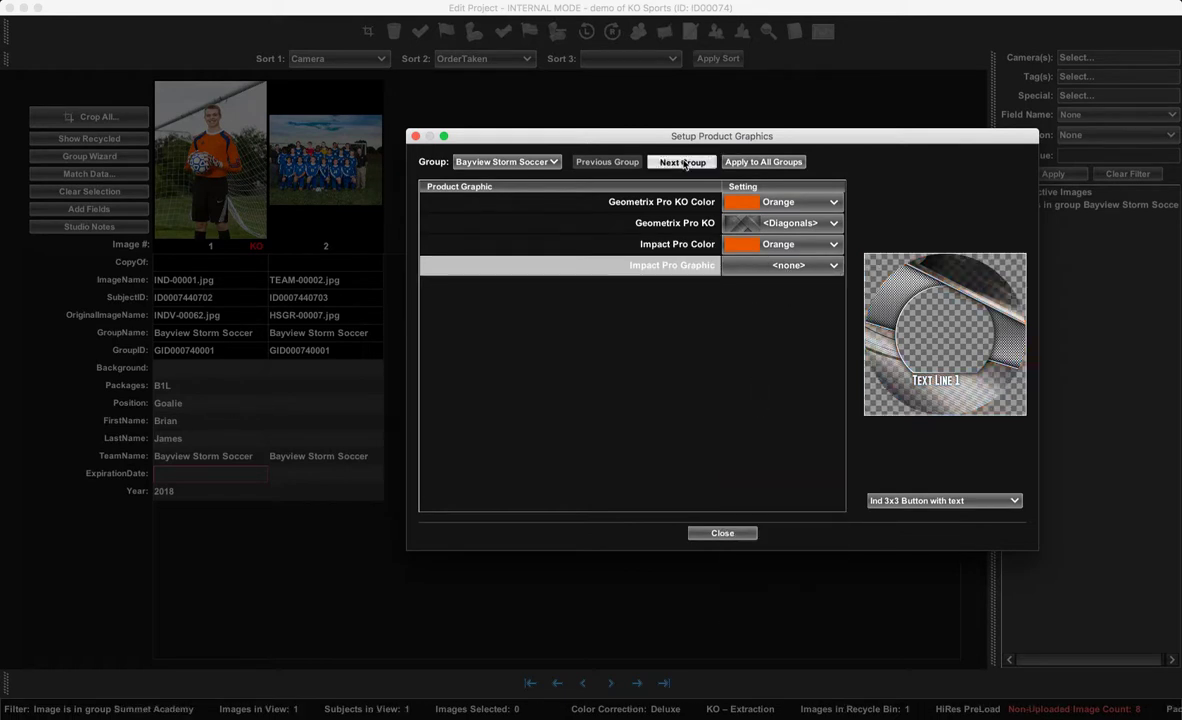
{"action": "left_click", "coordinate": [745, 202]}
{"action": "left_click", "coordinate": [742, 224]}
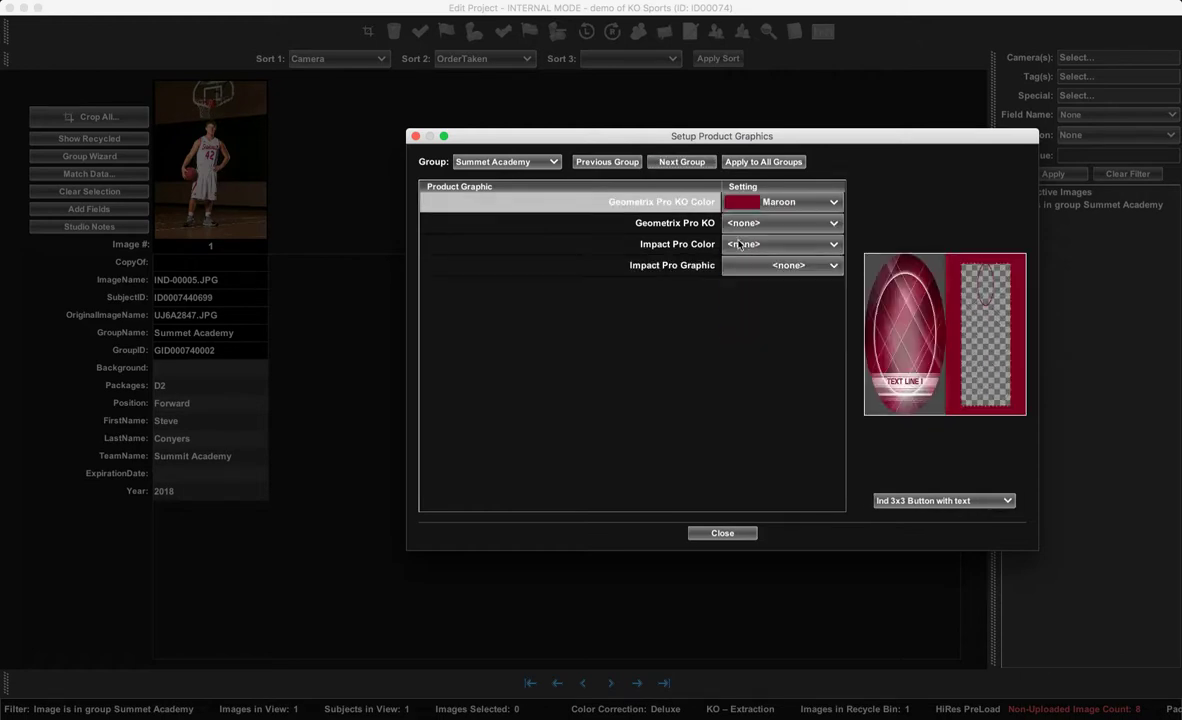
{"action": "left_click", "coordinate": [685, 222]}
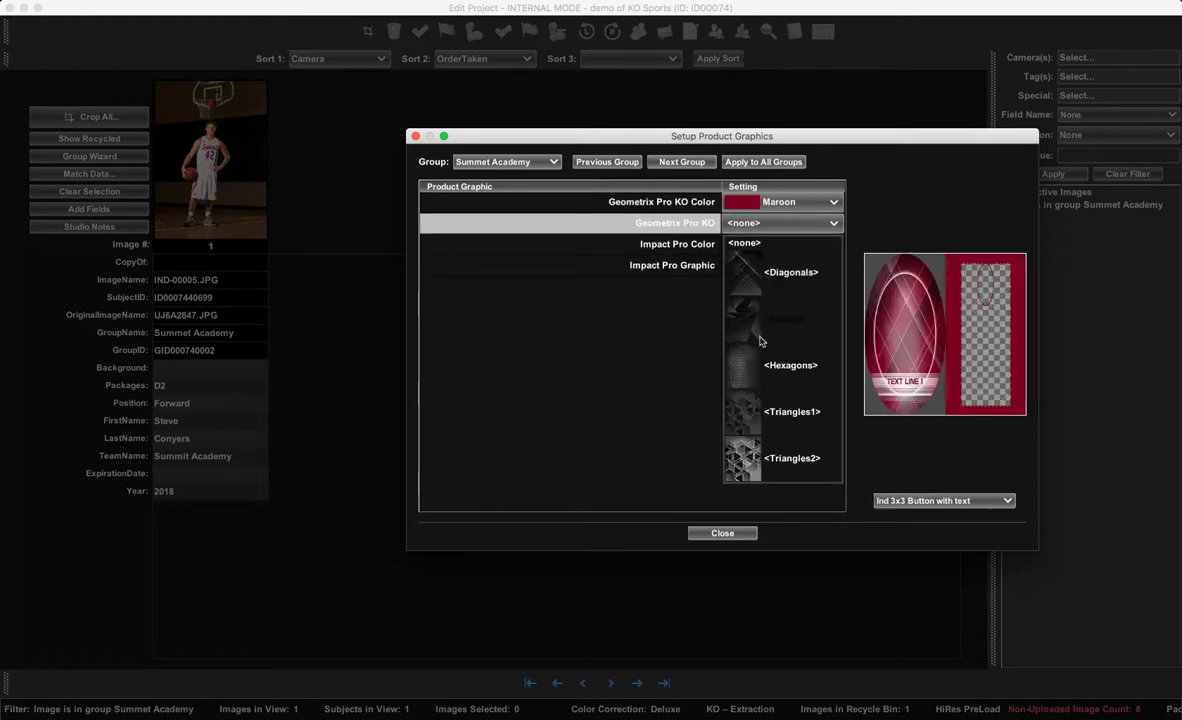
{"action": "left_click", "coordinate": [755, 424]}
- Set the Summet Academy group's Impact Pro Color to Maroon and its Impact Pro Graphic to Basketball
{"action": "left_click", "coordinate": [779, 243]}
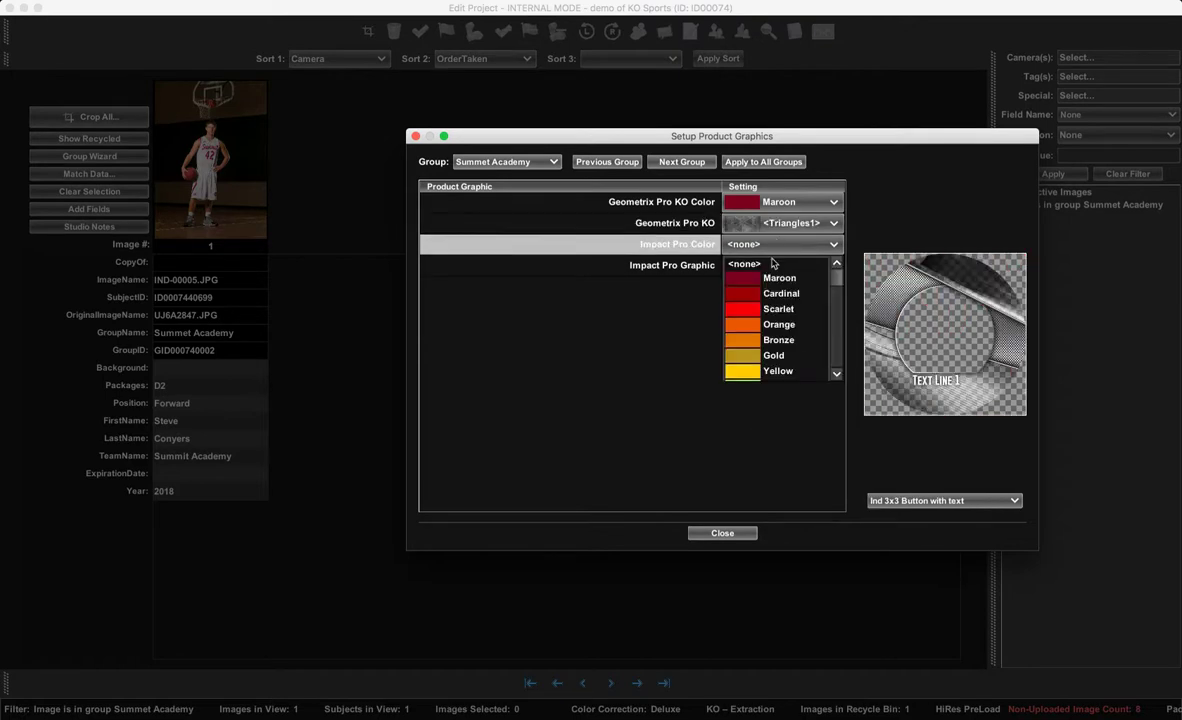
{"action": "left_click", "coordinate": [765, 282]}
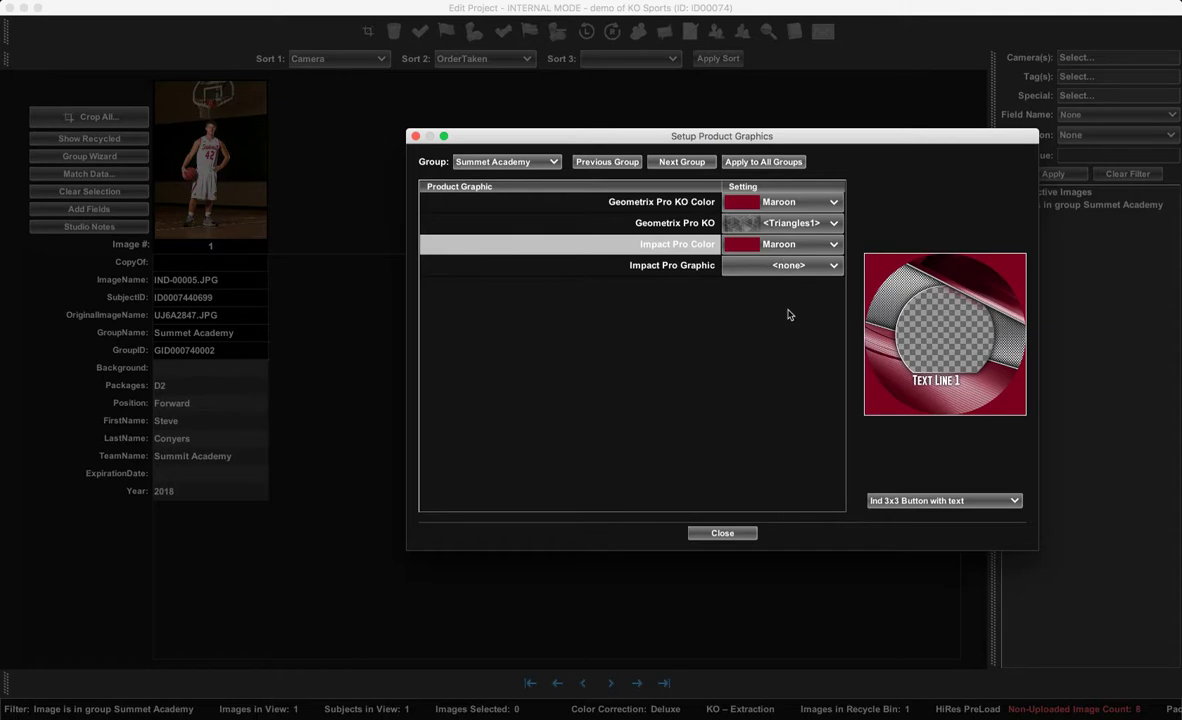
{"action": "left_click", "coordinate": [775, 266]}
{"action": "left_click", "coordinate": [780, 522]}
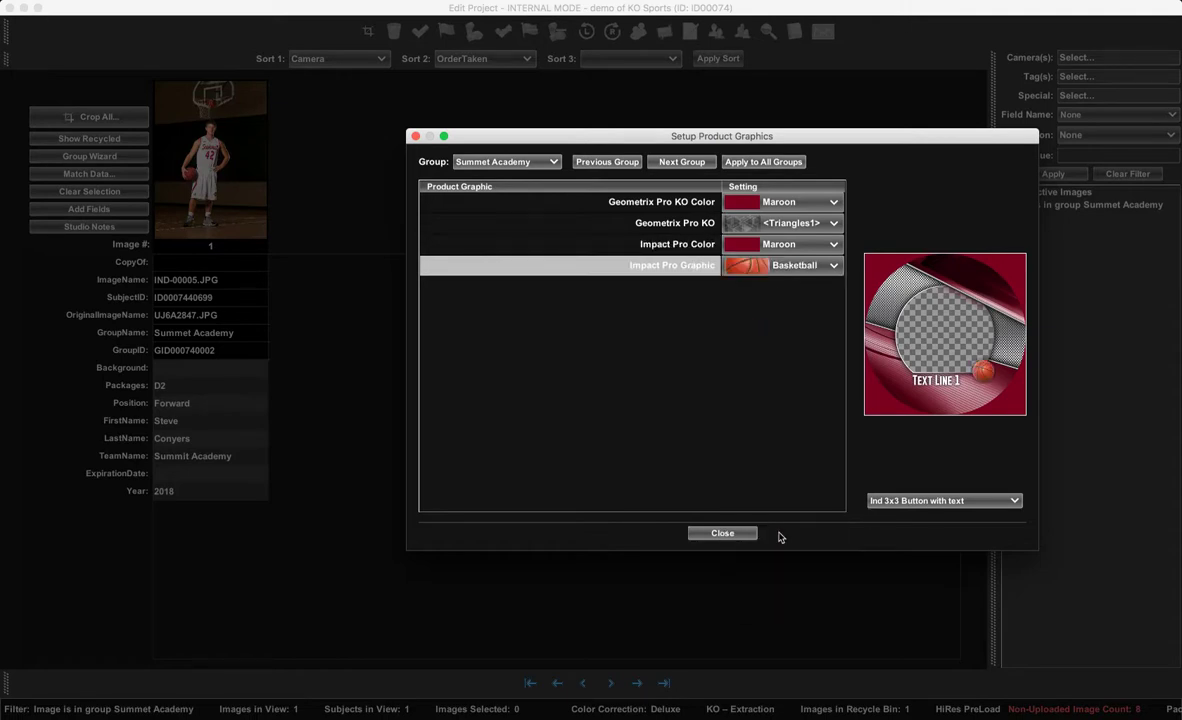
- For the Summit Academy group, set Geometrix Pro KO Color to Royal Blue and Geometrix Pro KO to Angles
{"action": "left_click", "coordinate": [683, 162]}
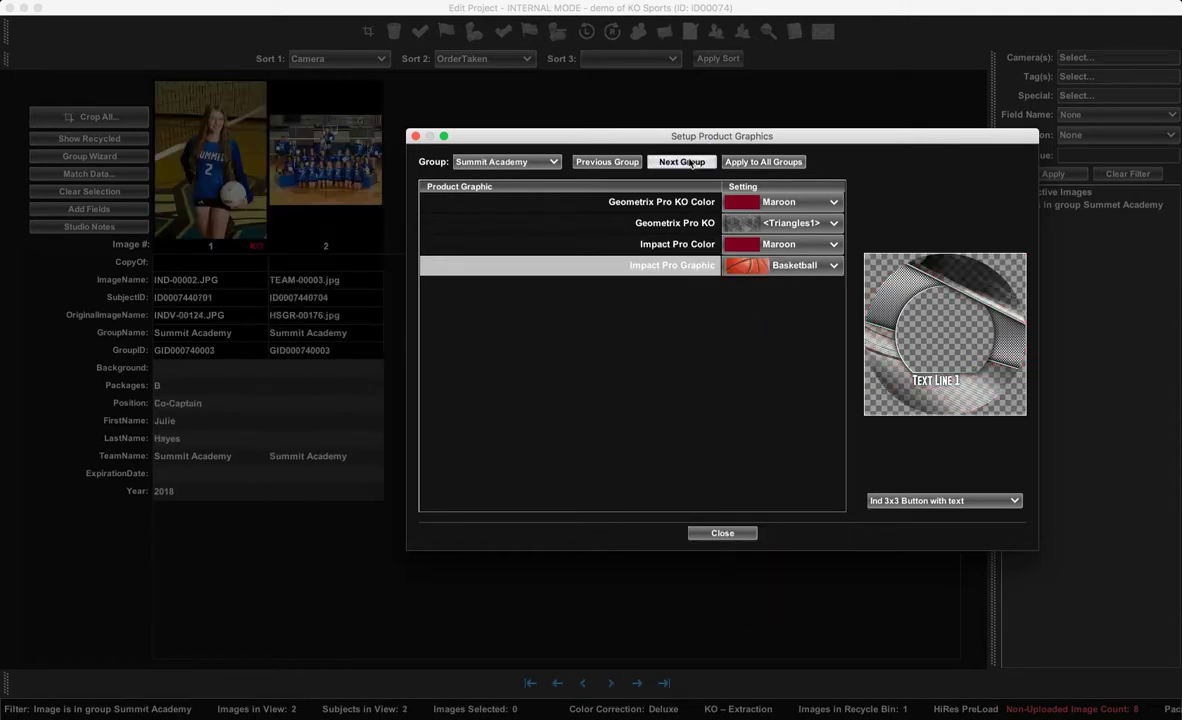
{"action": "left_click", "coordinate": [749, 205]}
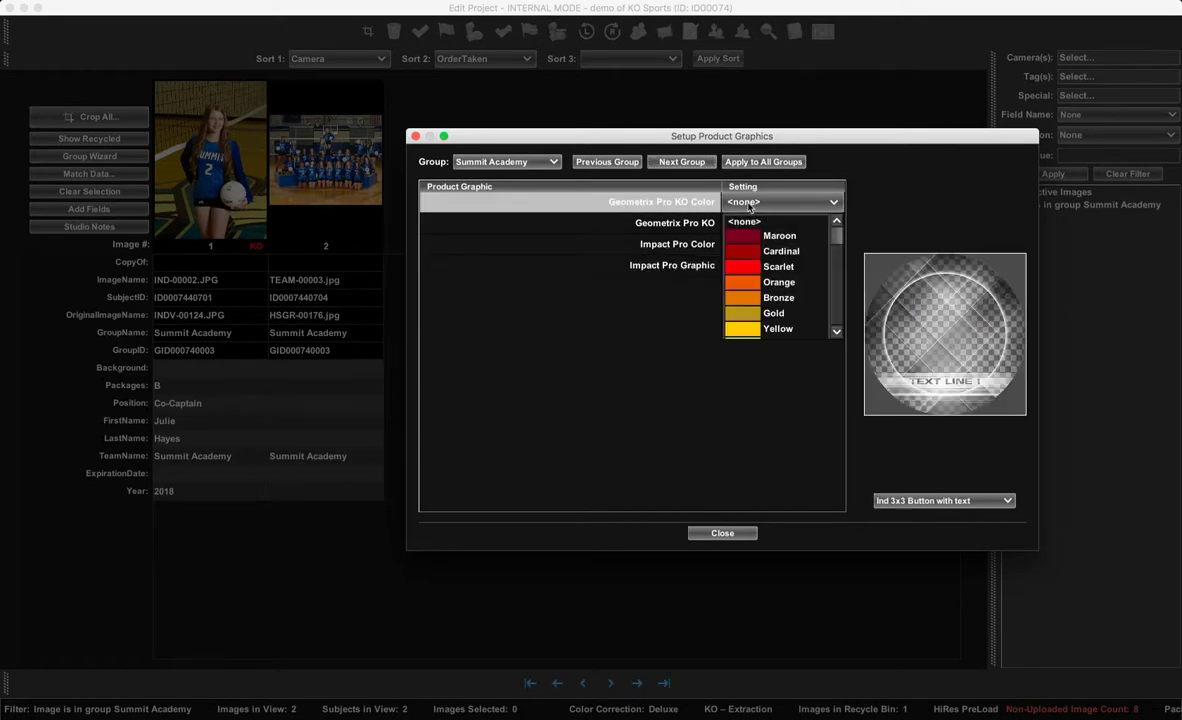
{"action": "scroll", "coordinate": [779, 320], "scroll_direction": "down", "scroll_amount": 5}
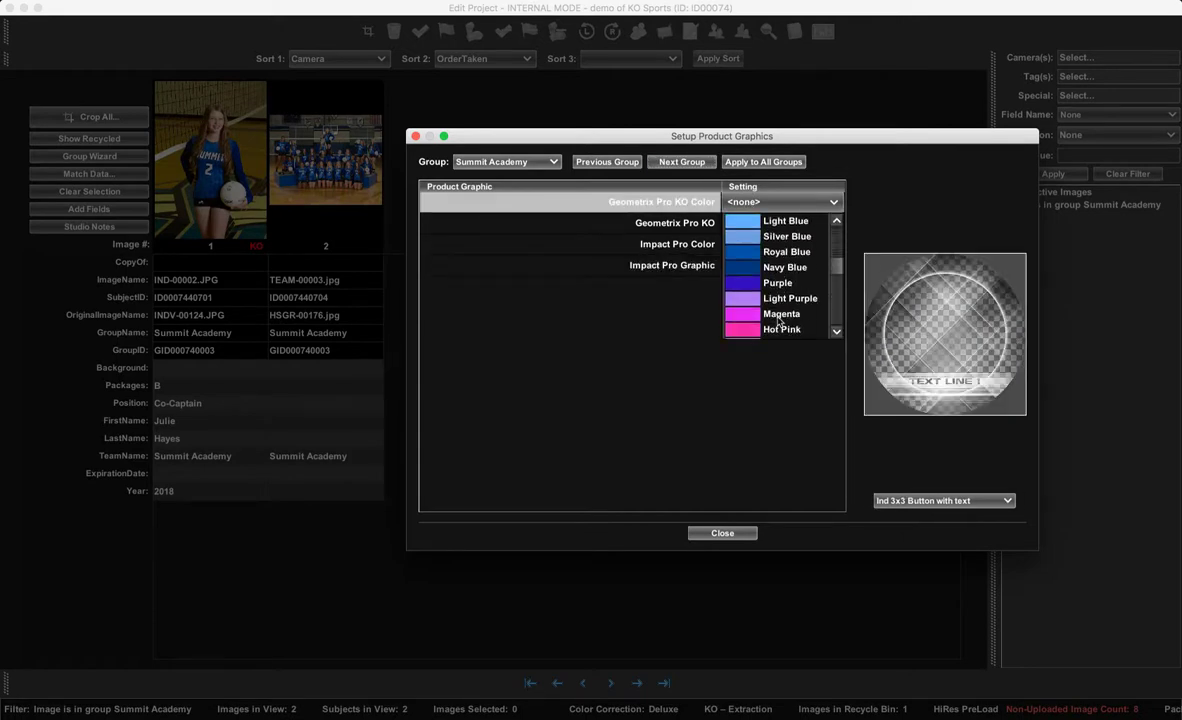
{"action": "left_click", "coordinate": [781, 252]}
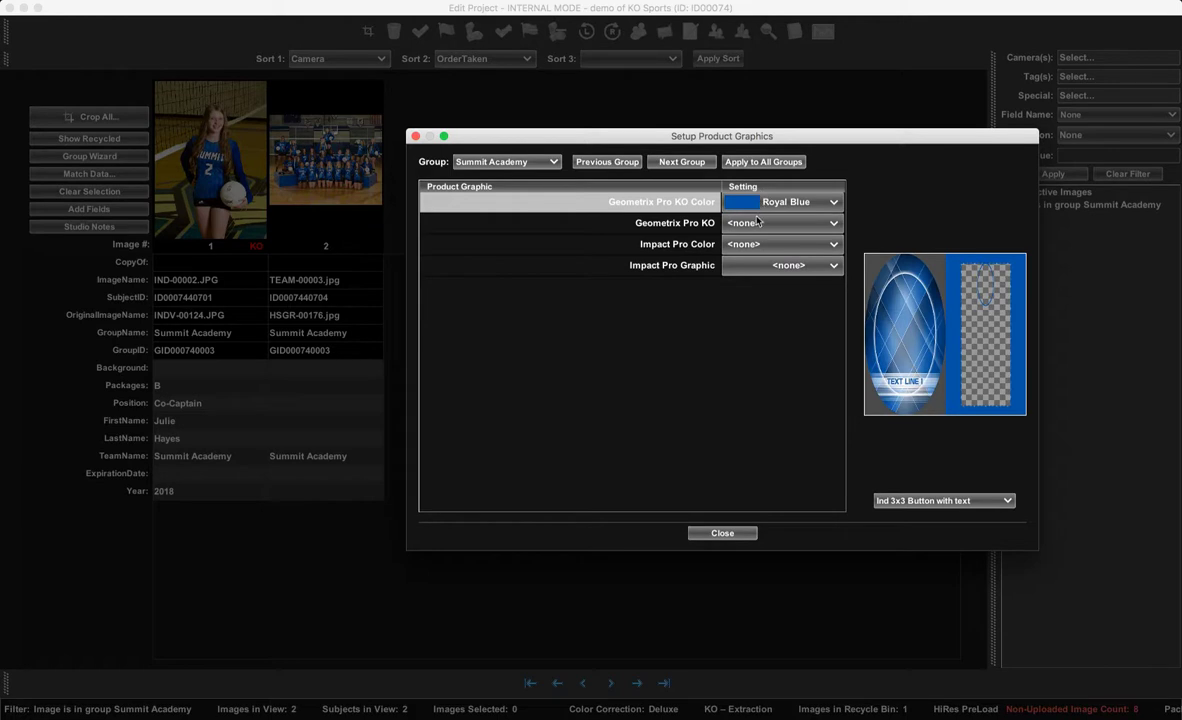
{"action": "left_click", "coordinate": [757, 226]}
{"action": "left_click", "coordinate": [757, 228]}
{"action": "left_click", "coordinate": [757, 230]}
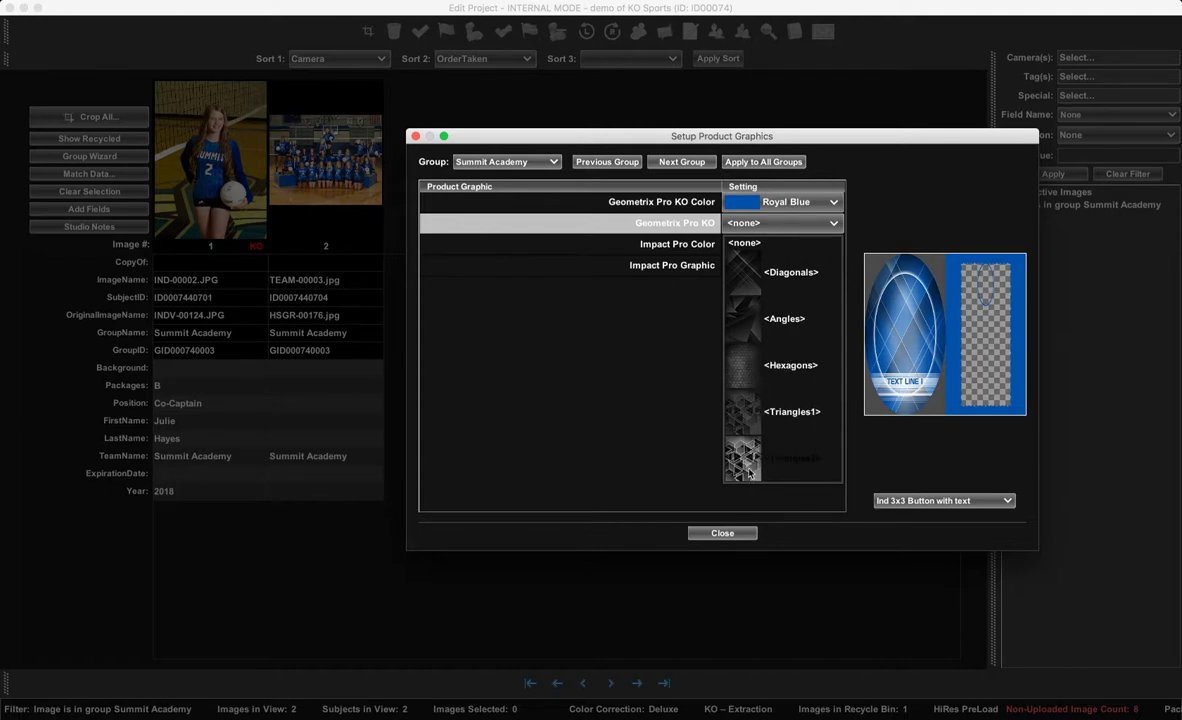
{"action": "left_click", "coordinate": [749, 317]}
- Set the Summit Academy group's Impact Pro Color to Royal Blue and its Impact Pro Graphic to Volleyball
{"action": "left_click", "coordinate": [790, 243]}
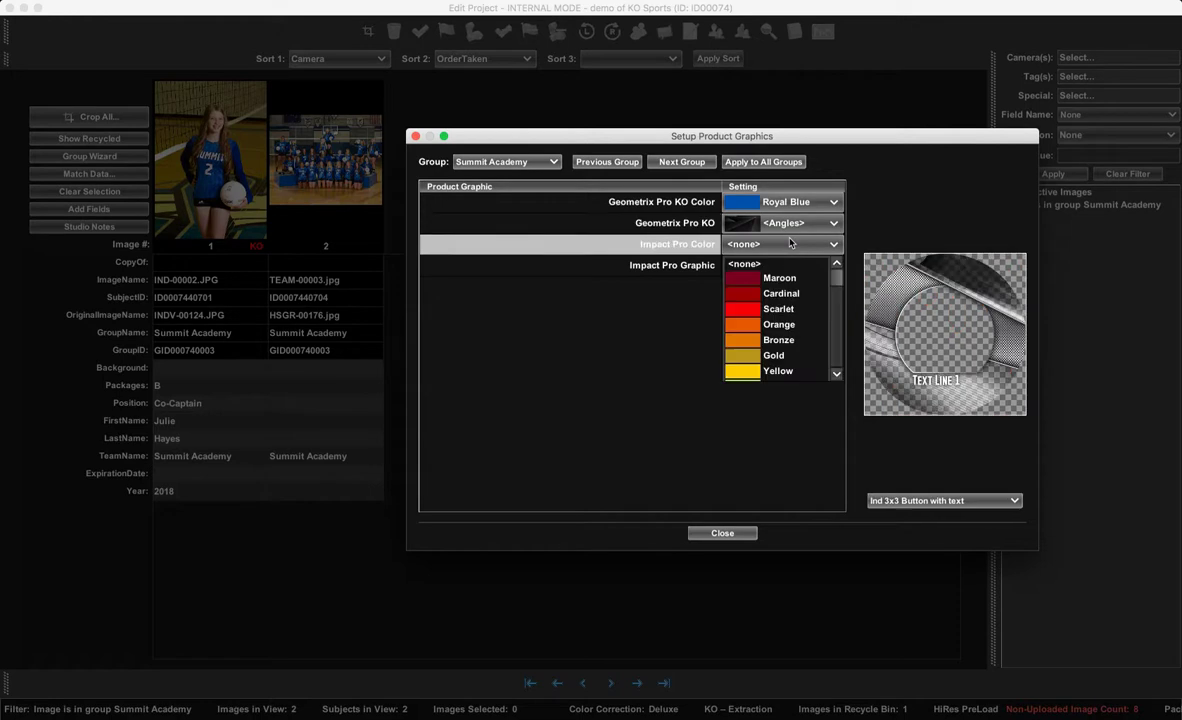
{"action": "scroll", "coordinate": [752, 318], "scroll_direction": "down", "scroll_amount": 5}
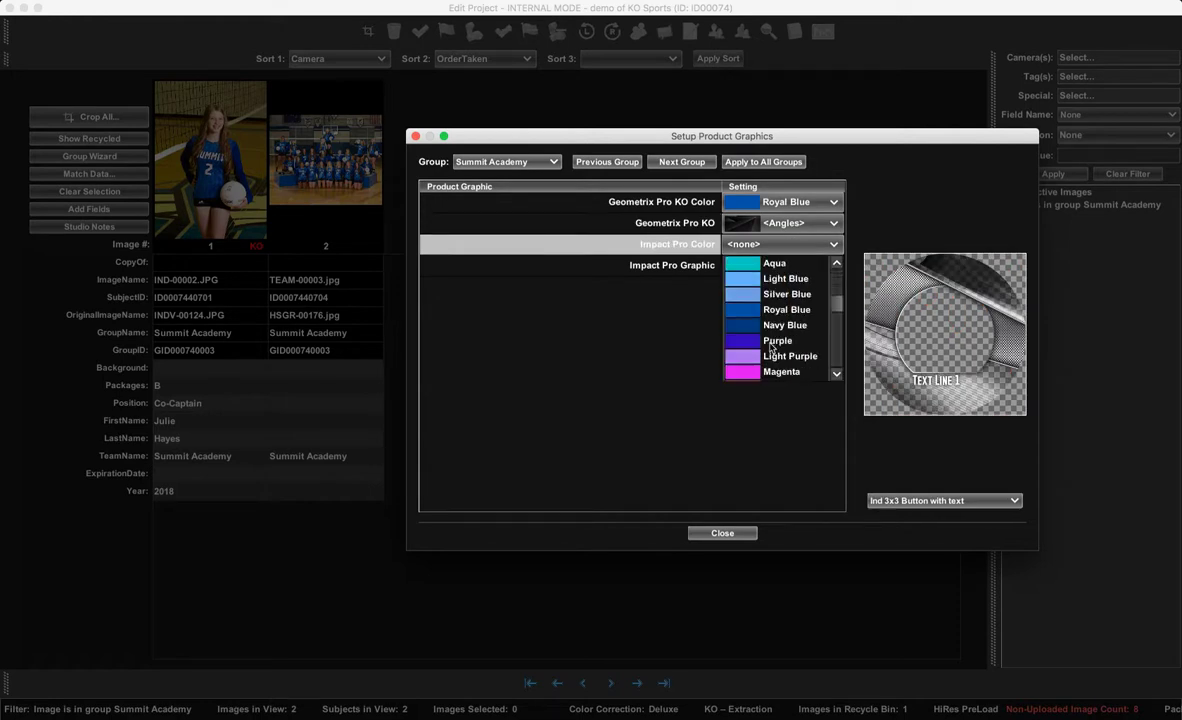
{"action": "left_click", "coordinate": [760, 310]}
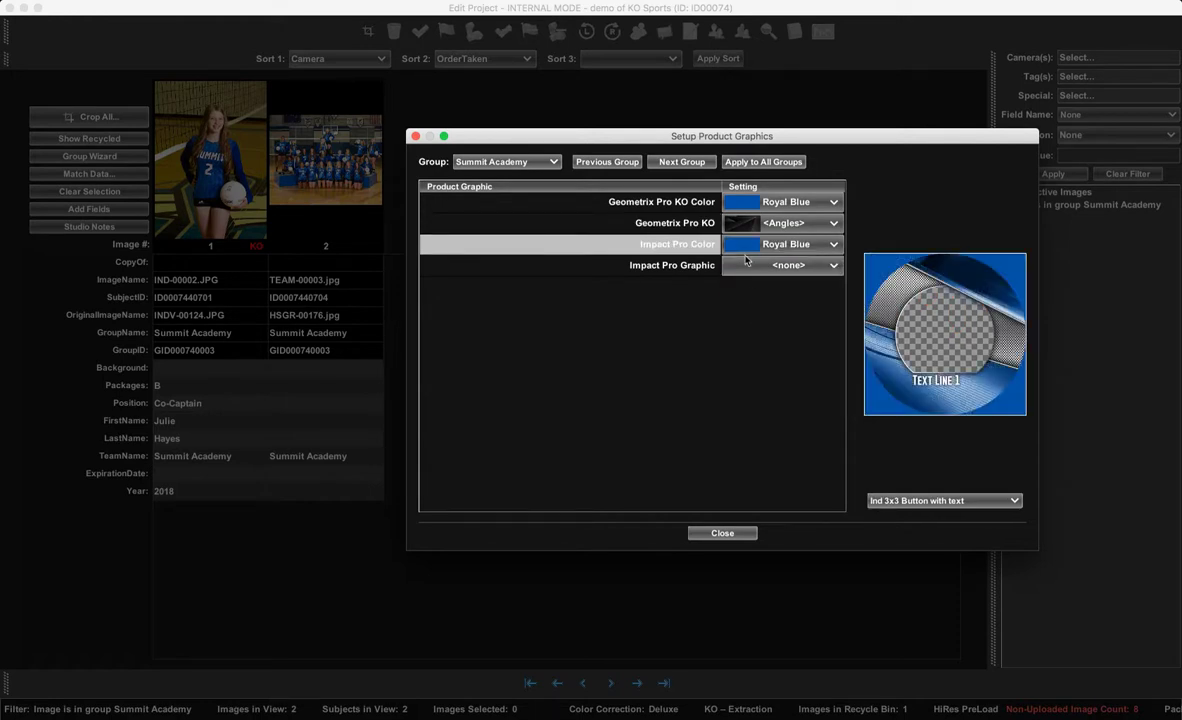
{"action": "left_click", "coordinate": [745, 265]}
{"action": "scroll", "coordinate": [745, 420], "scroll_direction": "down", "scroll_amount": 6}
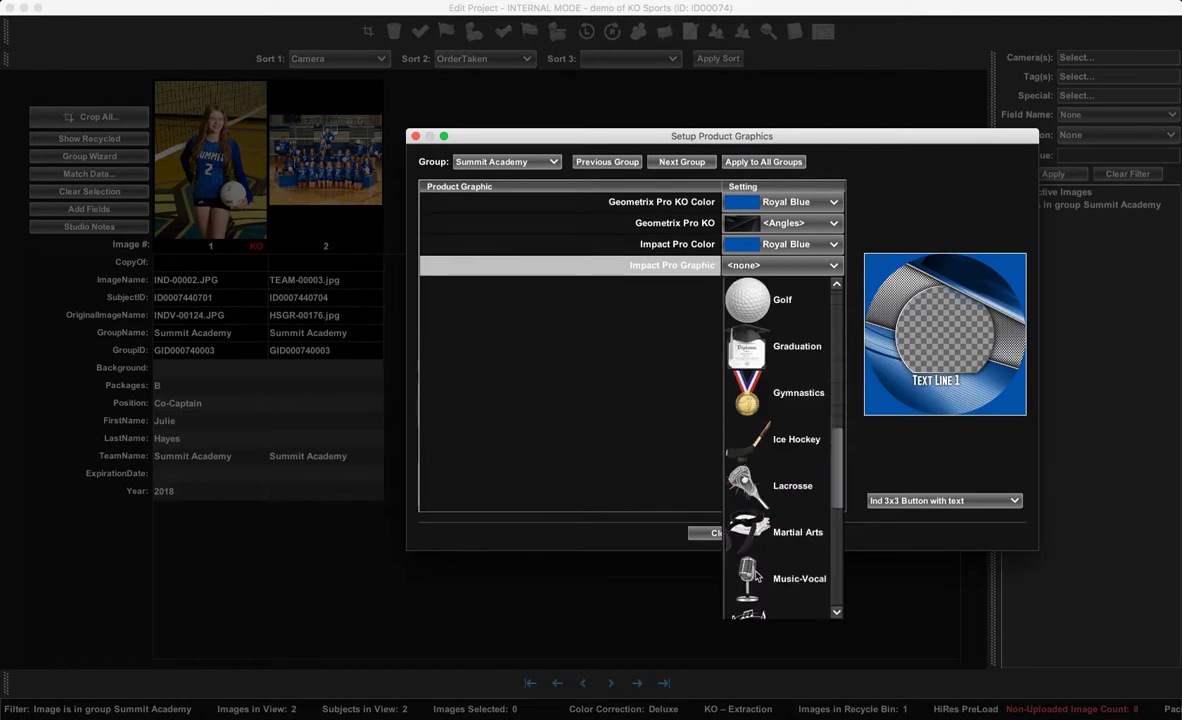
{"action": "scroll", "coordinate": [750, 420], "scroll_direction": "down", "scroll_amount": 3}
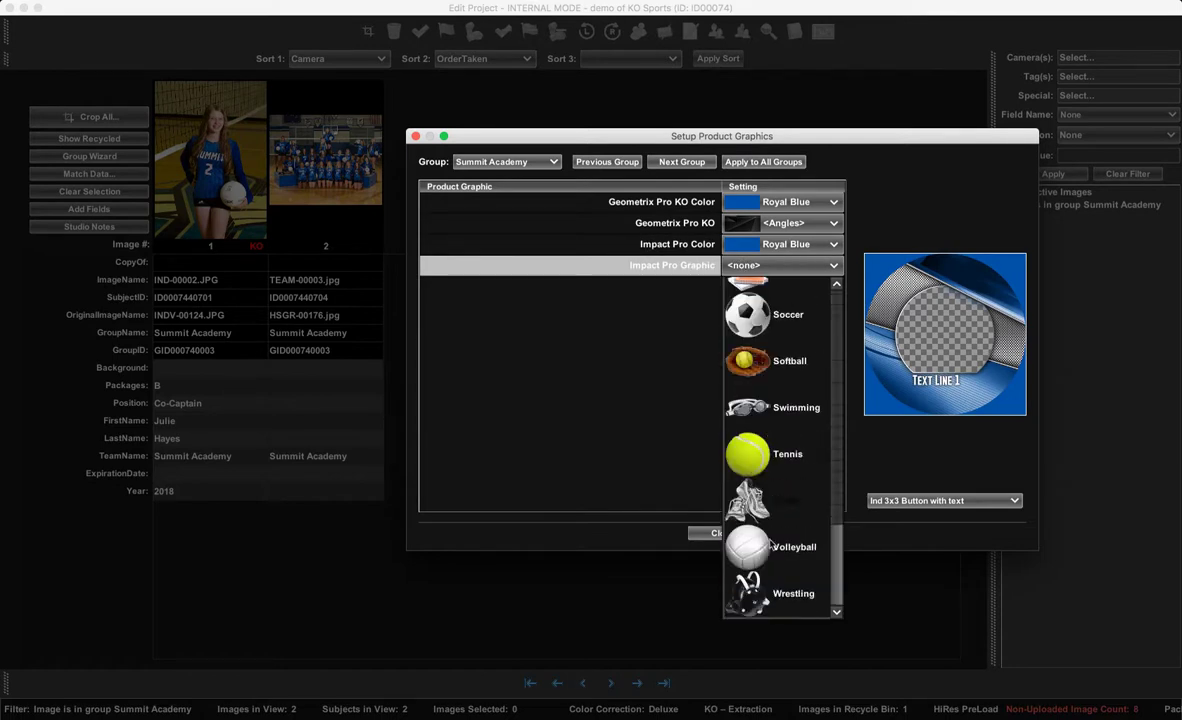
{"action": "left_click", "coordinate": [771, 568]}
- For the Summit Eagles group, set Geometrix Pro KO Color to Kelly Green and Geometrix Pro KO to Hexagons
{"action": "left_click", "coordinate": [685, 164]}
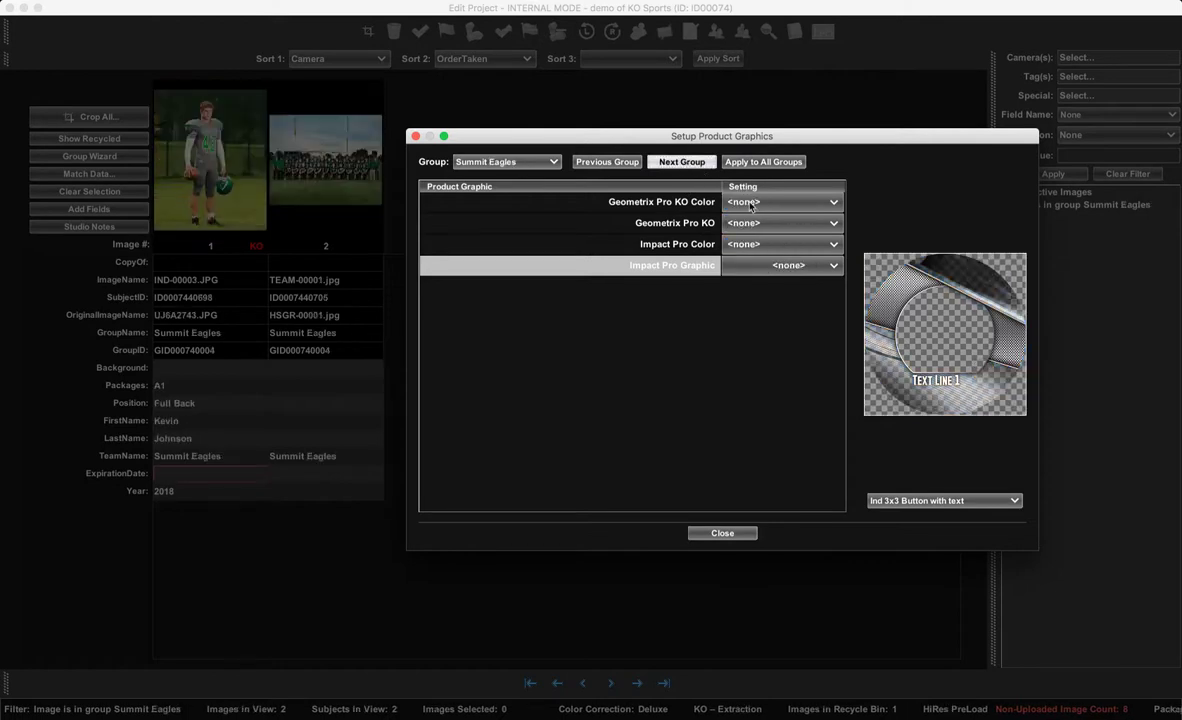
{"action": "left_click", "coordinate": [694, 197]}
{"action": "scroll", "coordinate": [778, 253], "scroll_direction": "down", "scroll_amount": 3}
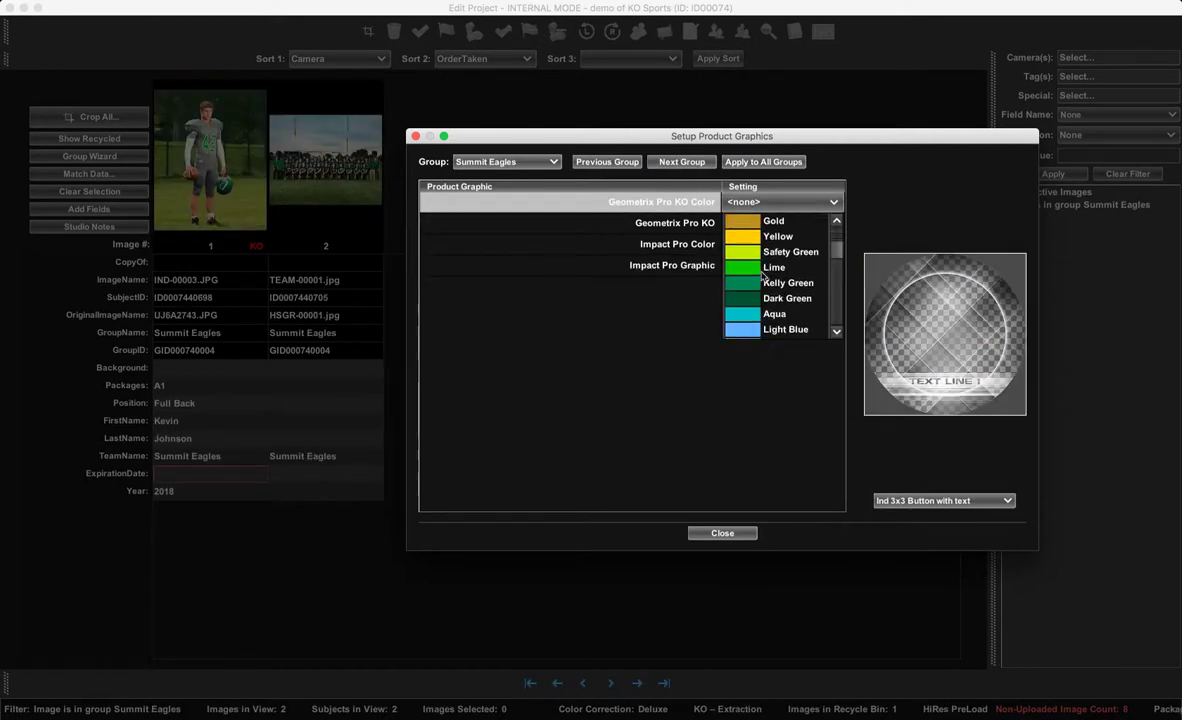
{"action": "left_click", "coordinate": [762, 253]}
{"action": "left_click", "coordinate": [755, 223]}
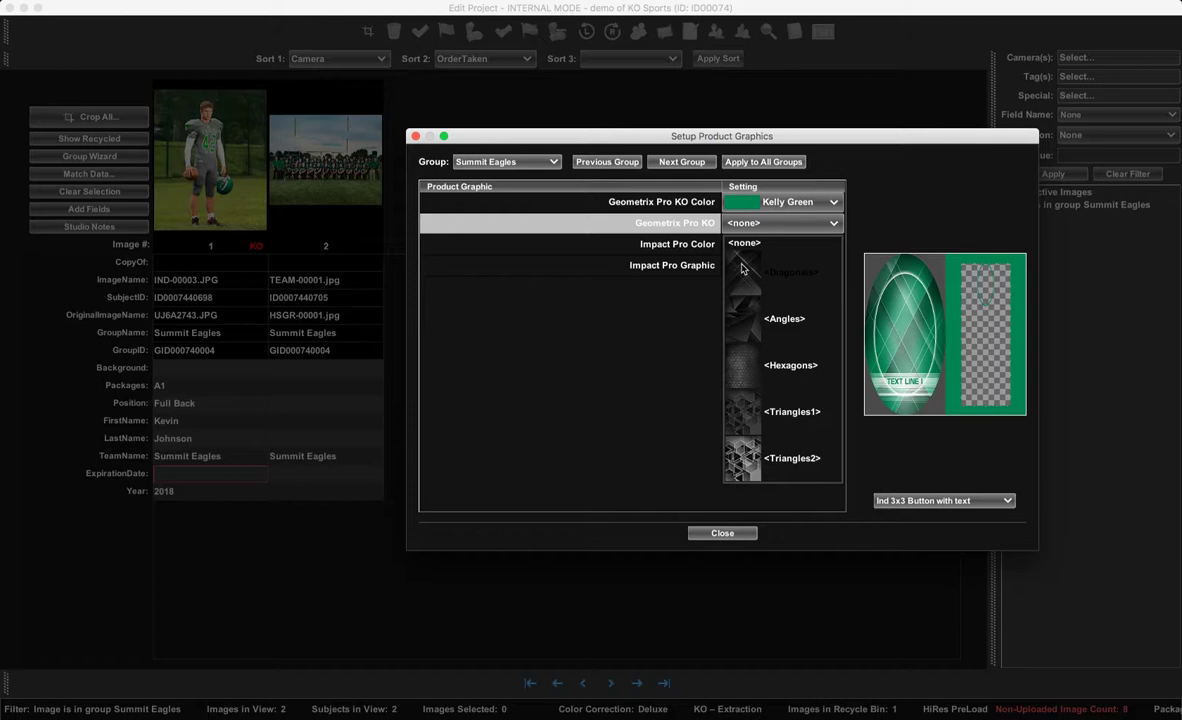
{"action": "left_click", "coordinate": [760, 365]}
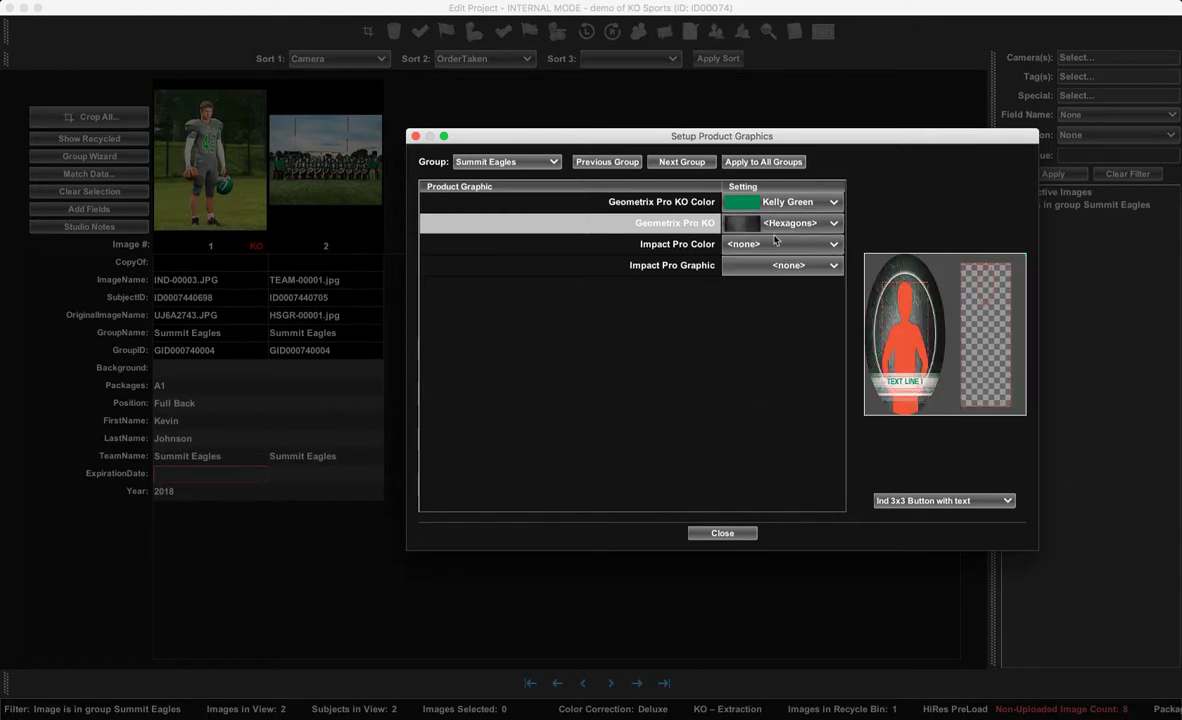
- Set the Summit Eagles group's Impact Pro Color to Kelly Green and its Impact Pro Graphic to Football
{"action": "left_click", "coordinate": [762, 246]}
{"action": "scroll", "coordinate": [728, 326], "scroll_direction": "down", "scroll_amount": 3}
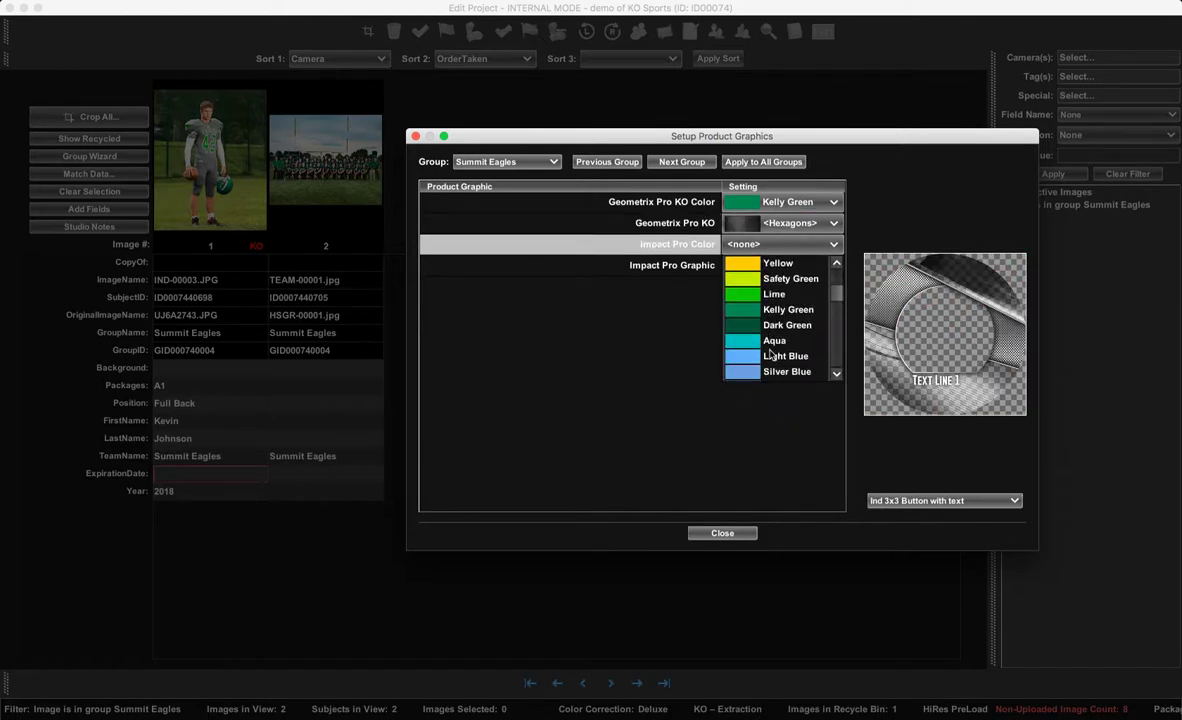
{"action": "left_click", "coordinate": [775, 309]}
{"action": "left_click", "coordinate": [780, 265]}
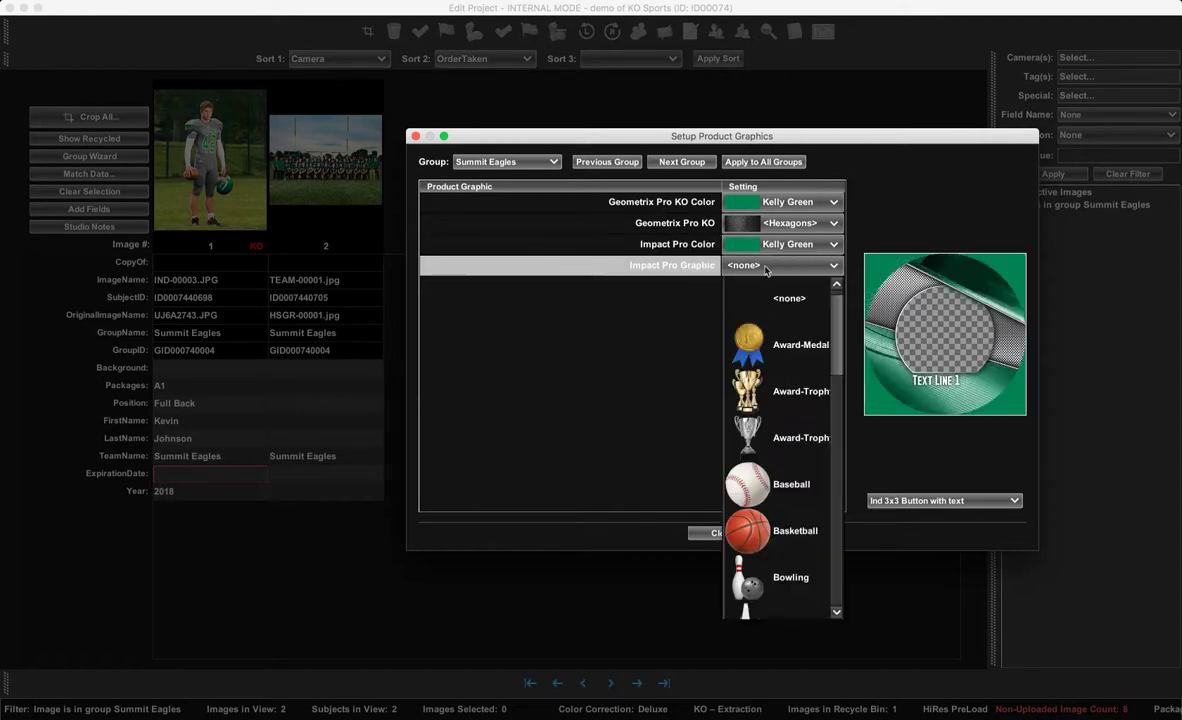
{"action": "scroll", "coordinate": [781, 449], "scroll_direction": "down", "scroll_amount": 5}
{"action": "scroll", "coordinate": [781, 449], "scroll_direction": "up", "scroll_amount": 3}
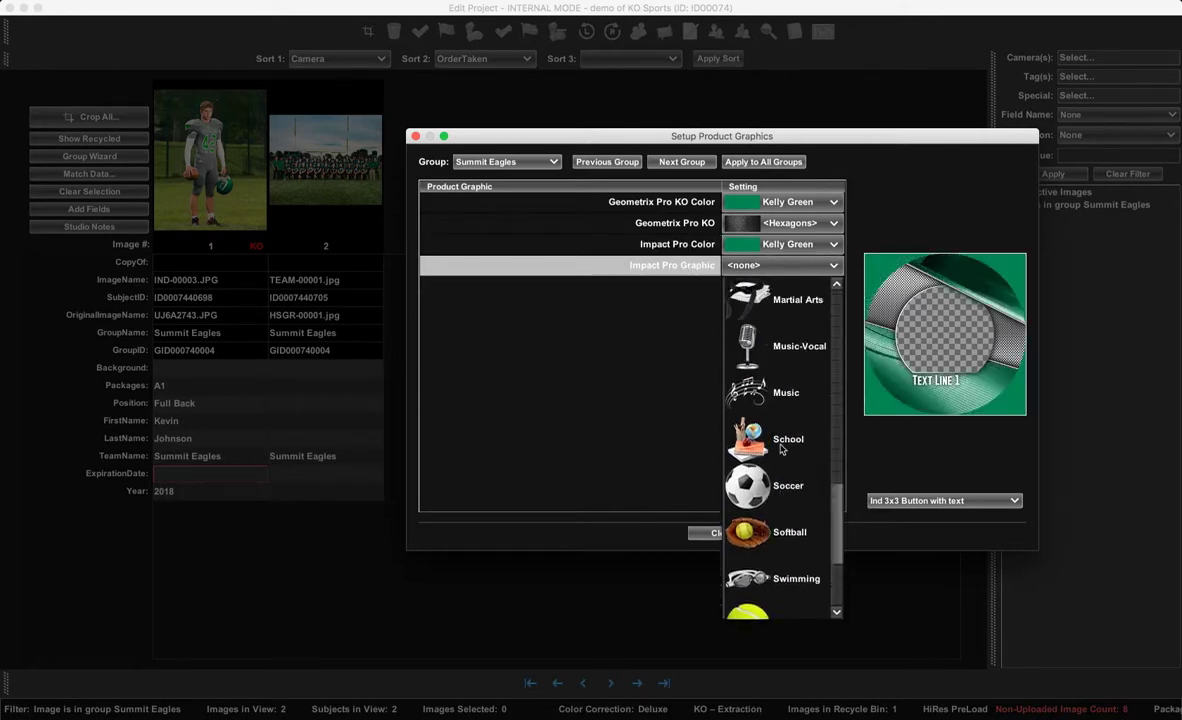
{"action": "scroll", "coordinate": [781, 449], "scroll_direction": "up", "scroll_amount": 3}
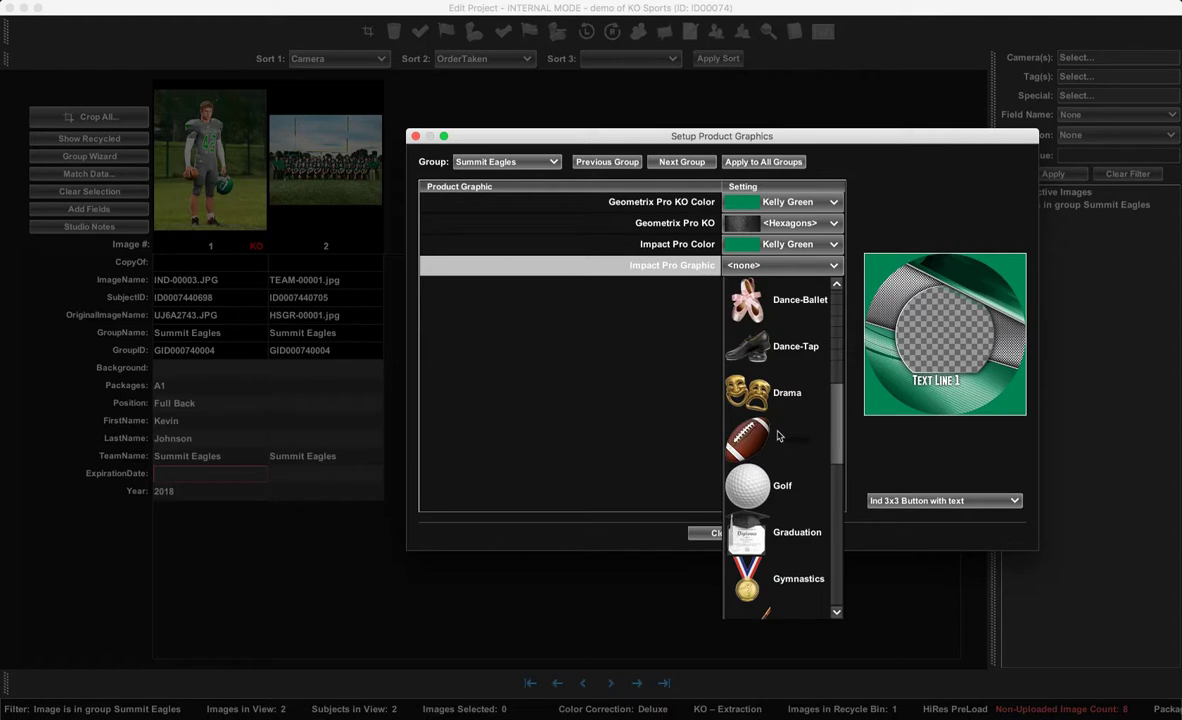
{"action": "left_click", "coordinate": [779, 436]}
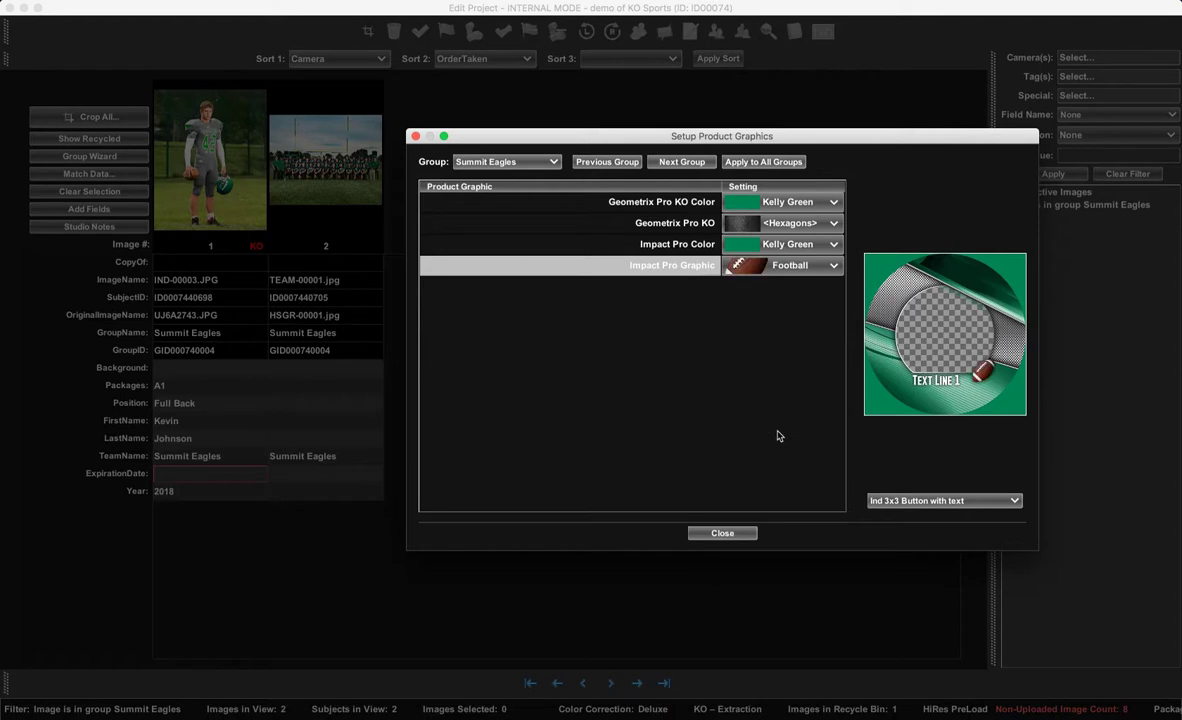
- For the Westlake Warriors group, set Geometrix Pro KO Color to Aqua and Geometrix Pro KO to Triangles2
{"action": "left_click", "coordinate": [665, 162]}
{"action": "left_click", "coordinate": [665, 162]}
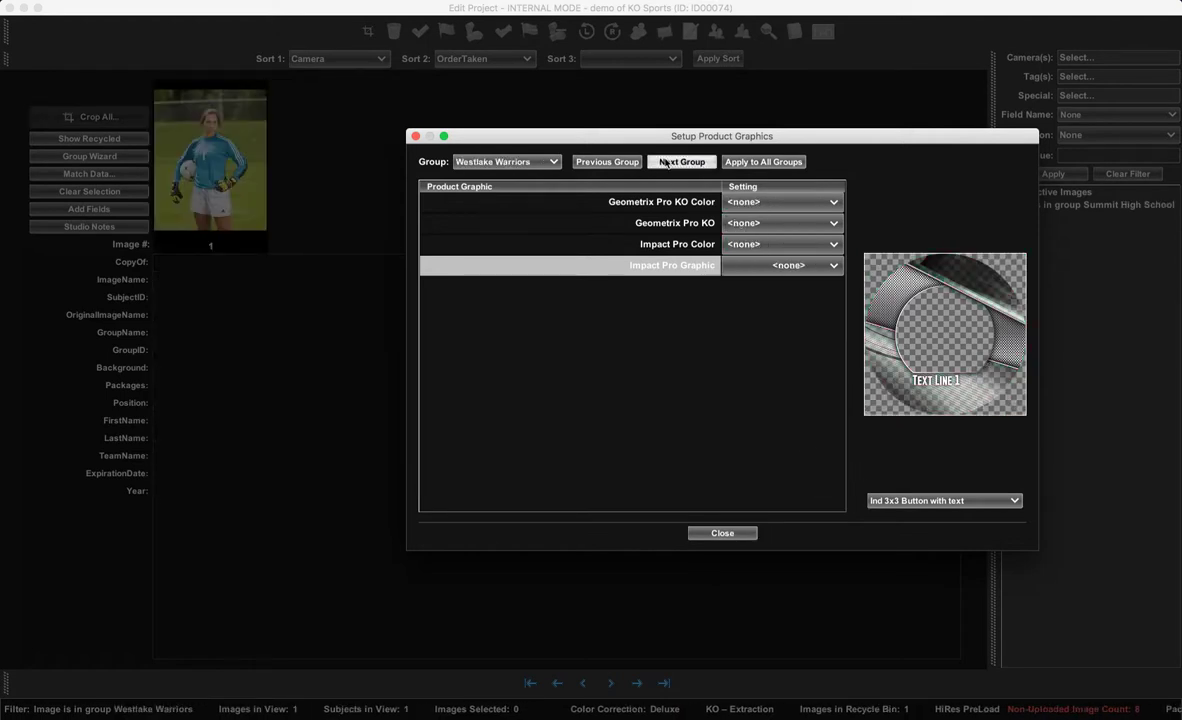
{"action": "left_click", "coordinate": [772, 206]}
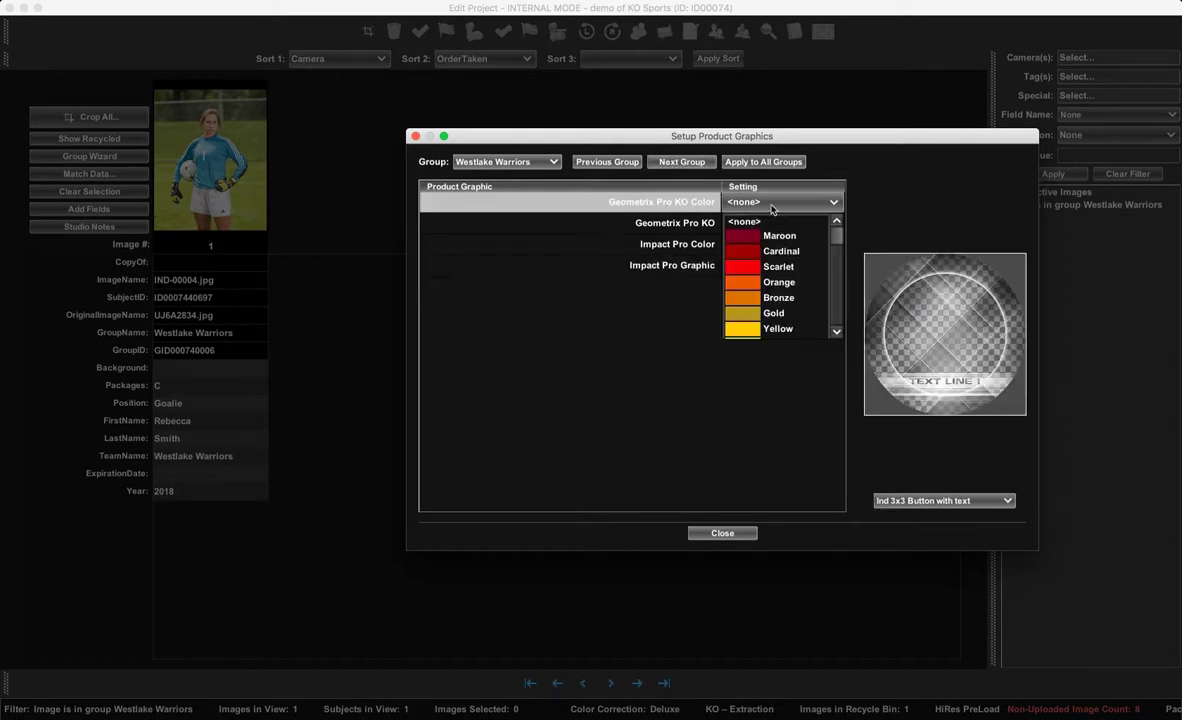
{"action": "scroll", "coordinate": [778, 270], "scroll_direction": "down", "scroll_amount": 3}
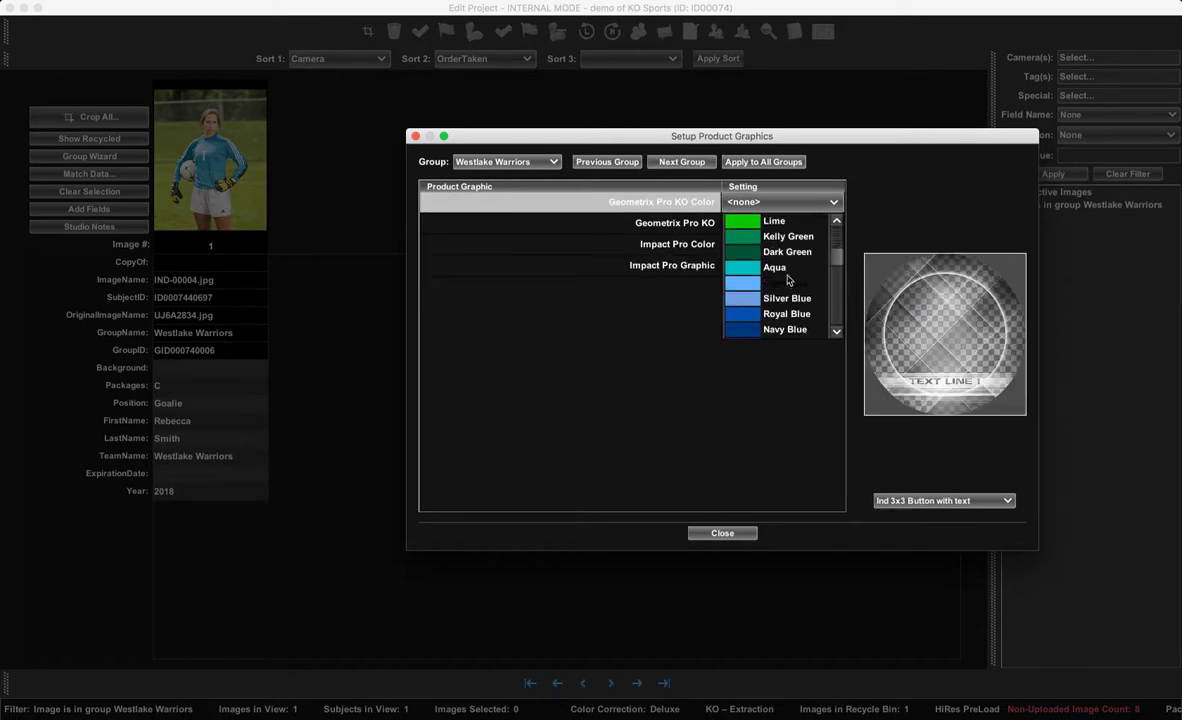
{"action": "left_click", "coordinate": [776, 268]}
{"action": "left_click", "coordinate": [703, 224]}
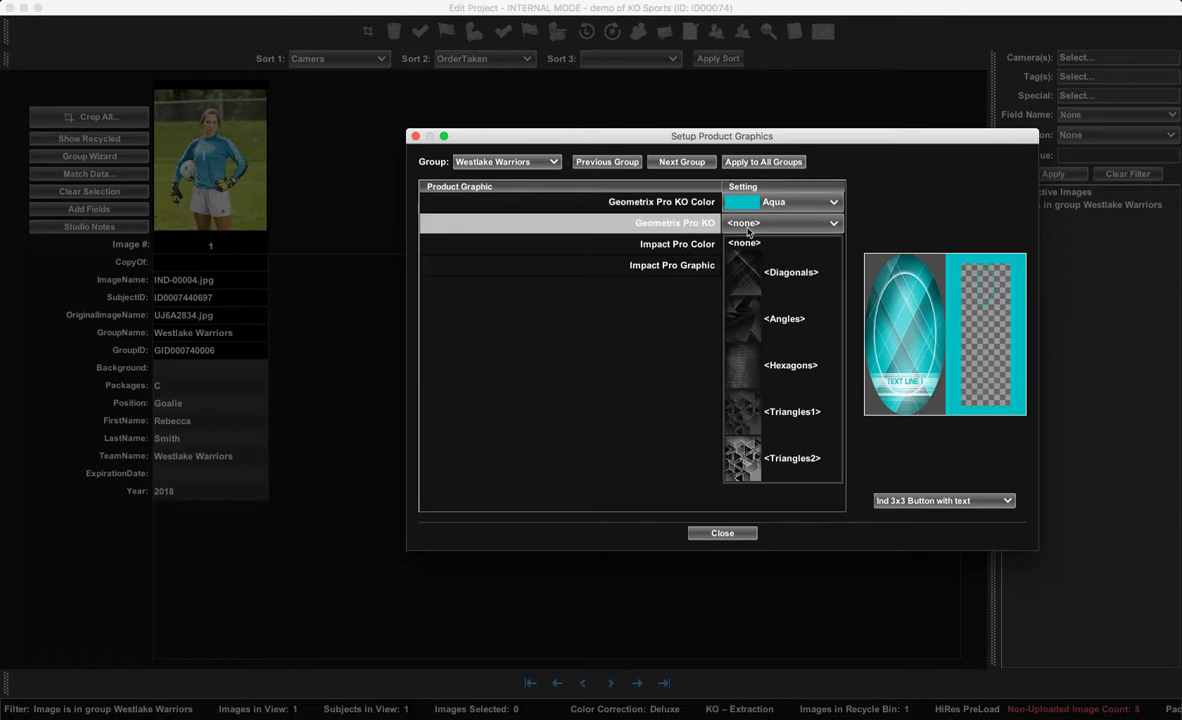
{"action": "left_click", "coordinate": [760, 460]}
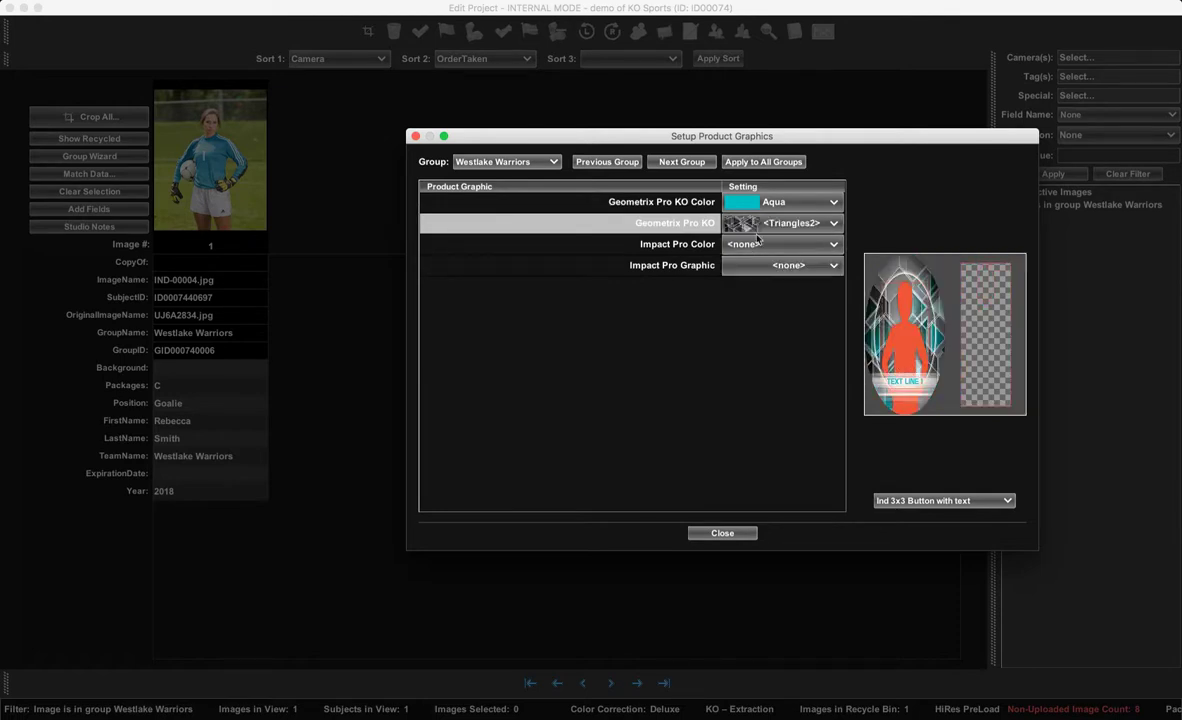
- Set the Westlake Warriors group's Impact Pro Color to Aqua and Impact Pro Graphic to Soccer, and close the product graphics setup
{"action": "left_click", "coordinate": [757, 245]}
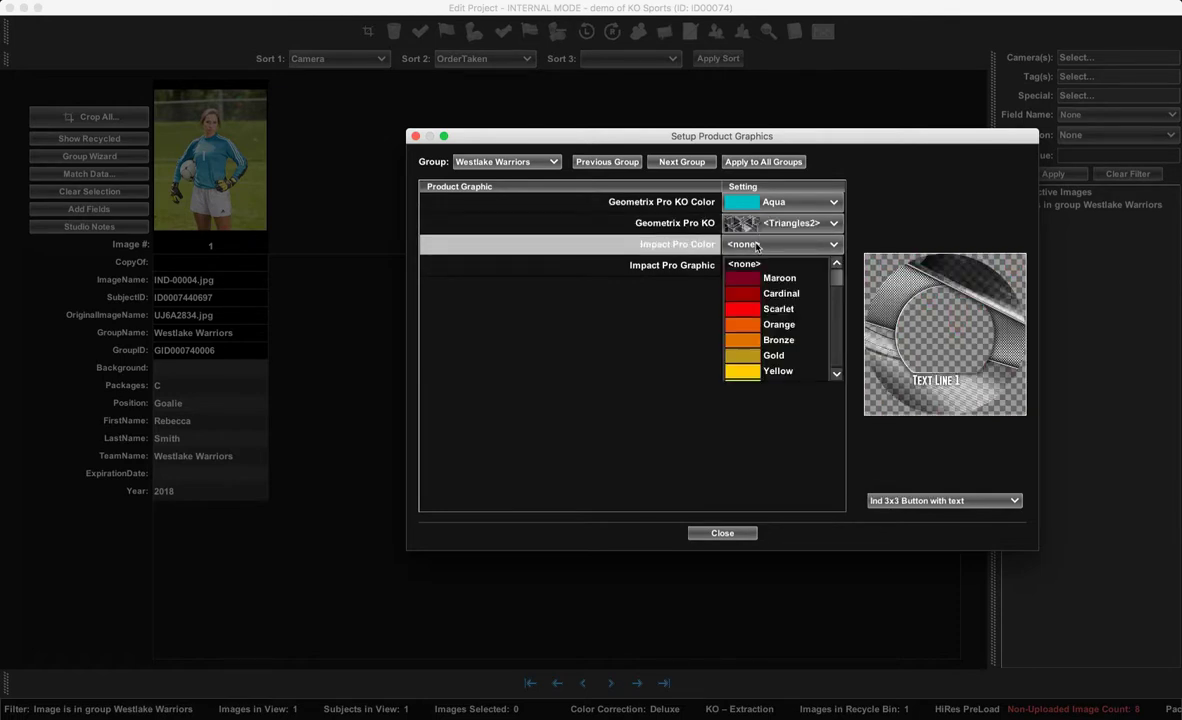
{"action": "scroll", "coordinate": [775, 317], "scroll_direction": "down", "scroll_amount": 3}
{"action": "left_click", "coordinate": [775, 317]}
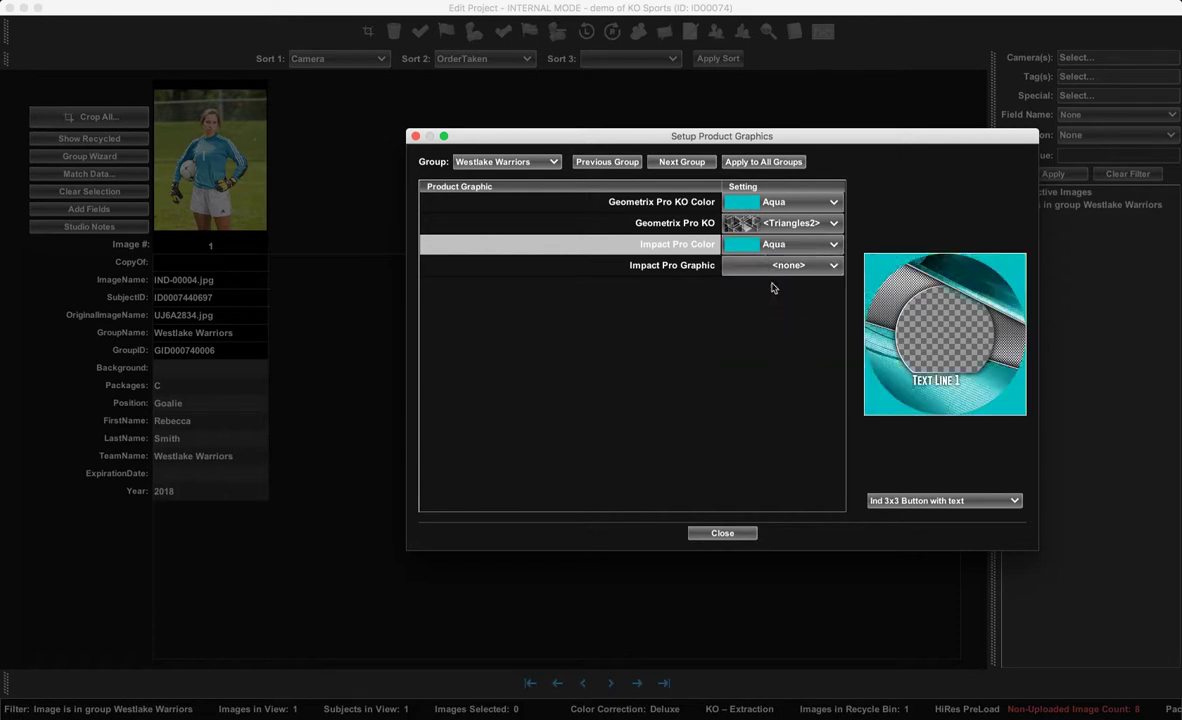
{"action": "left_click", "coordinate": [712, 265]}
{"action": "scroll", "coordinate": [783, 563], "scroll_direction": "down", "scroll_amount": 5}
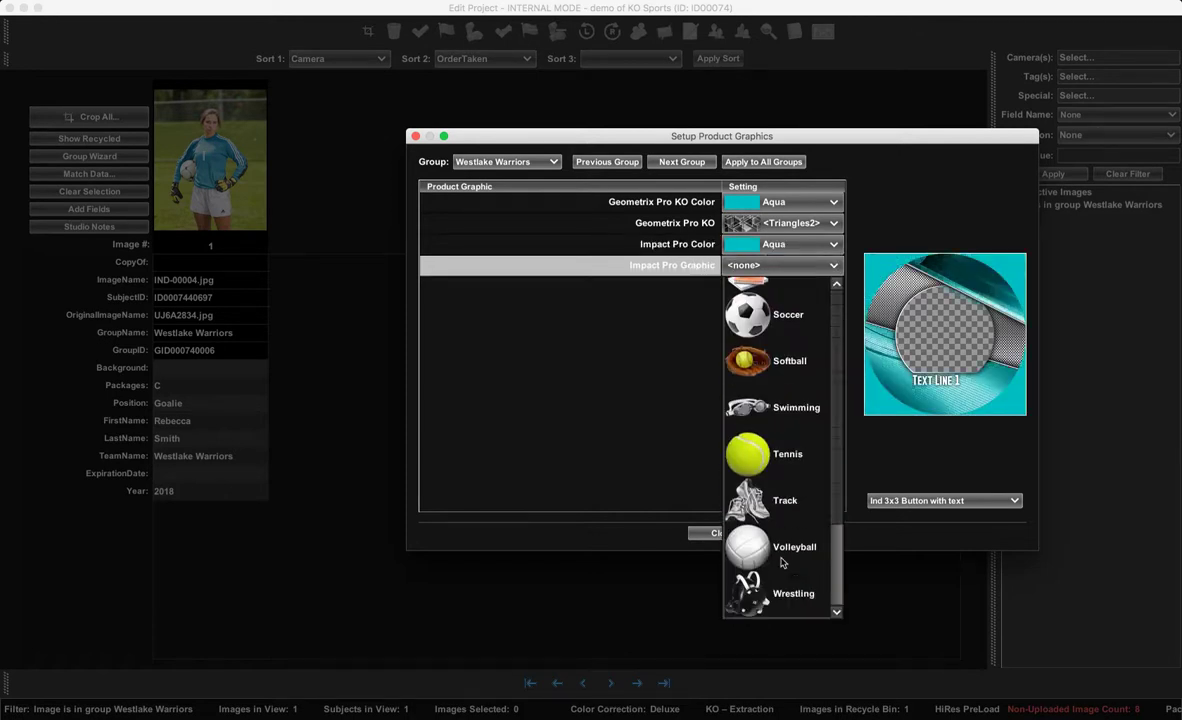
{"action": "scroll", "coordinate": [783, 563], "scroll_direction": "up", "scroll_amount": 1}
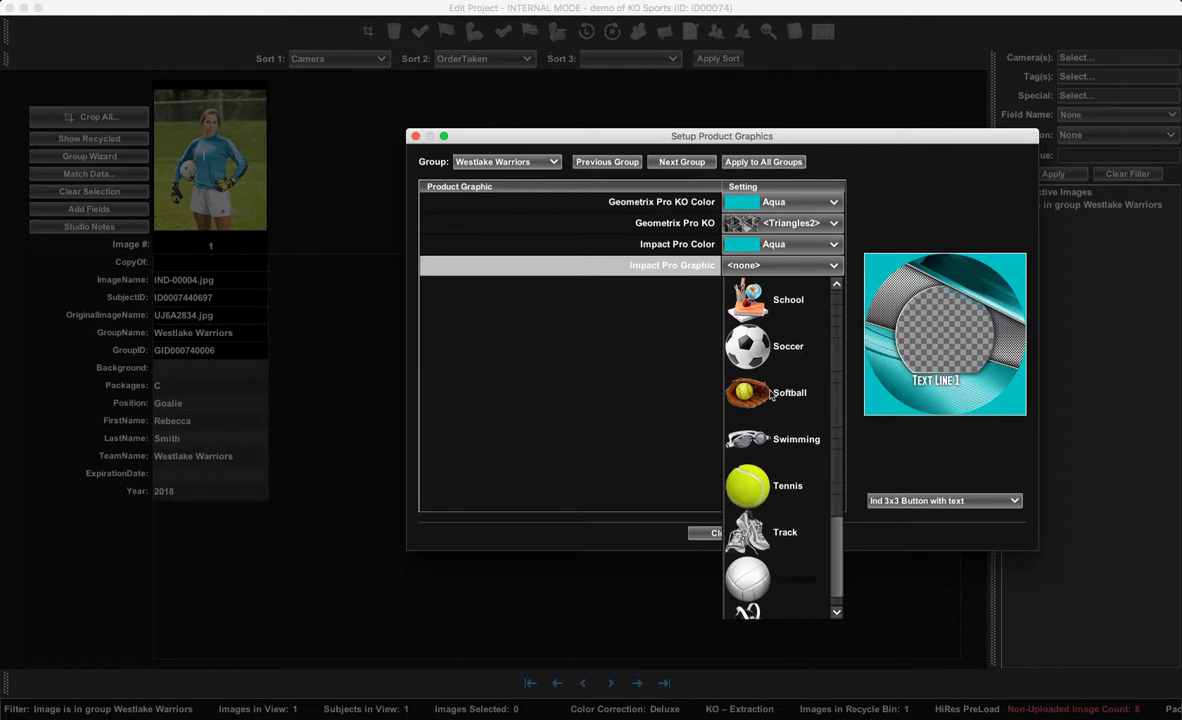
{"action": "left_click", "coordinate": [773, 359]}
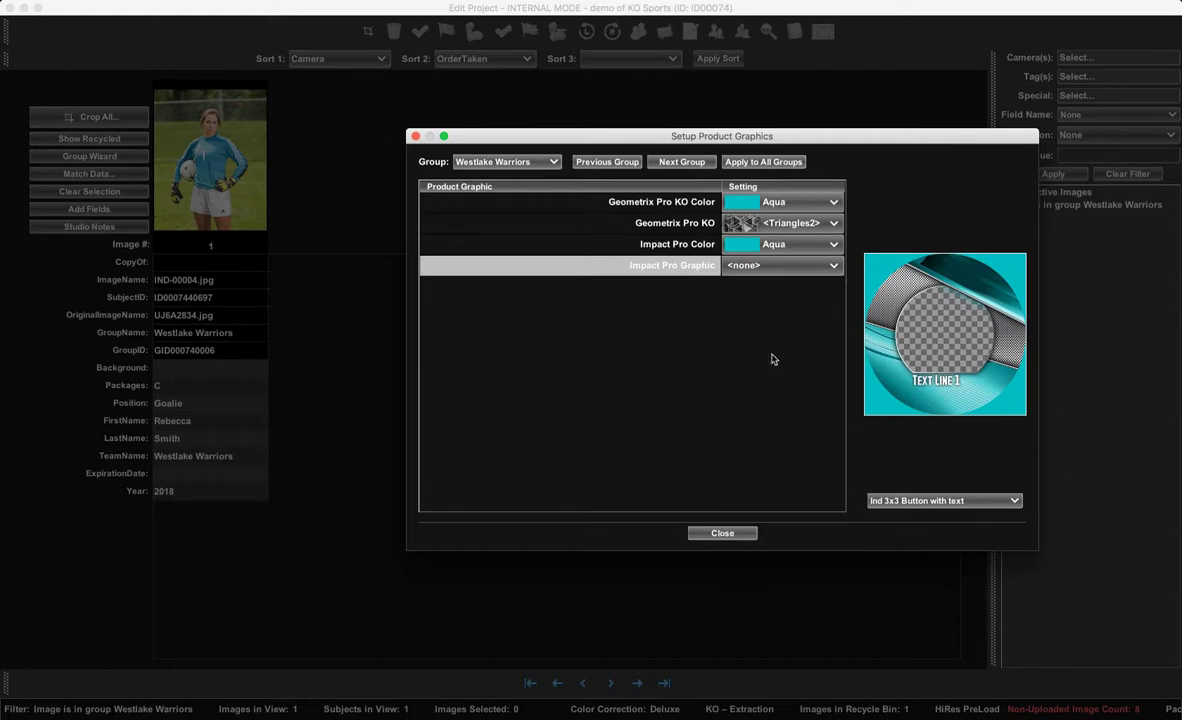
{"action": "left_click", "coordinate": [690, 162]}
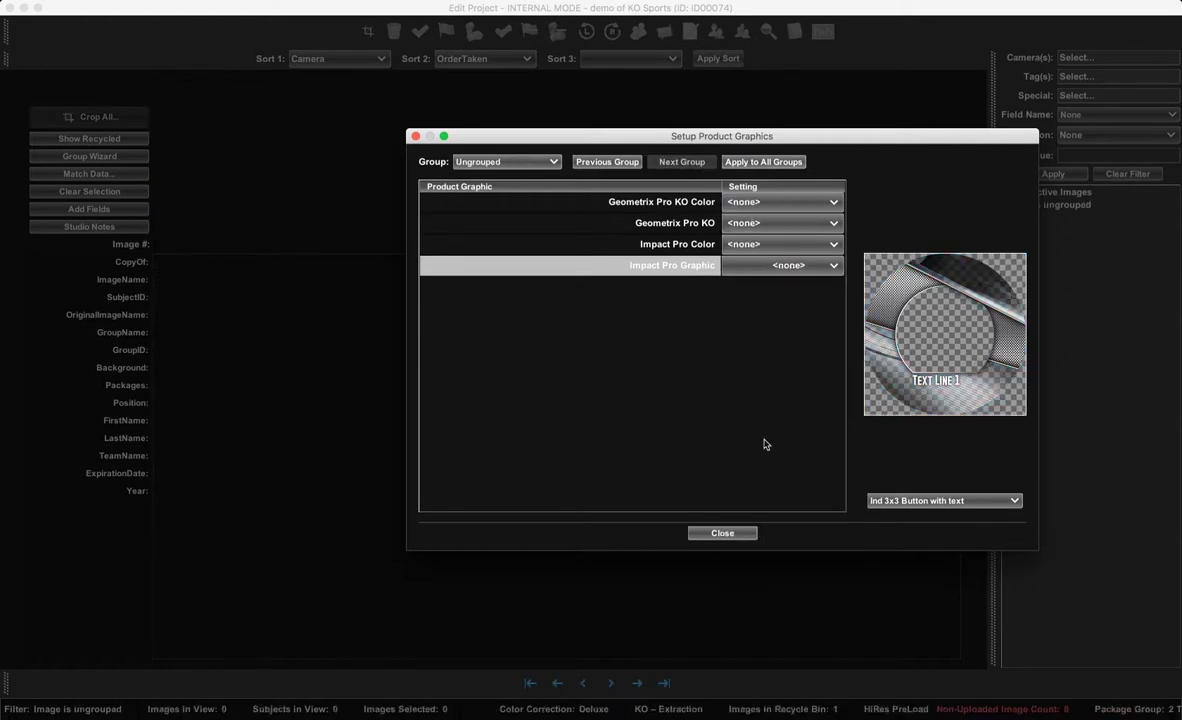
{"action": "left_click", "coordinate": [724, 533]}
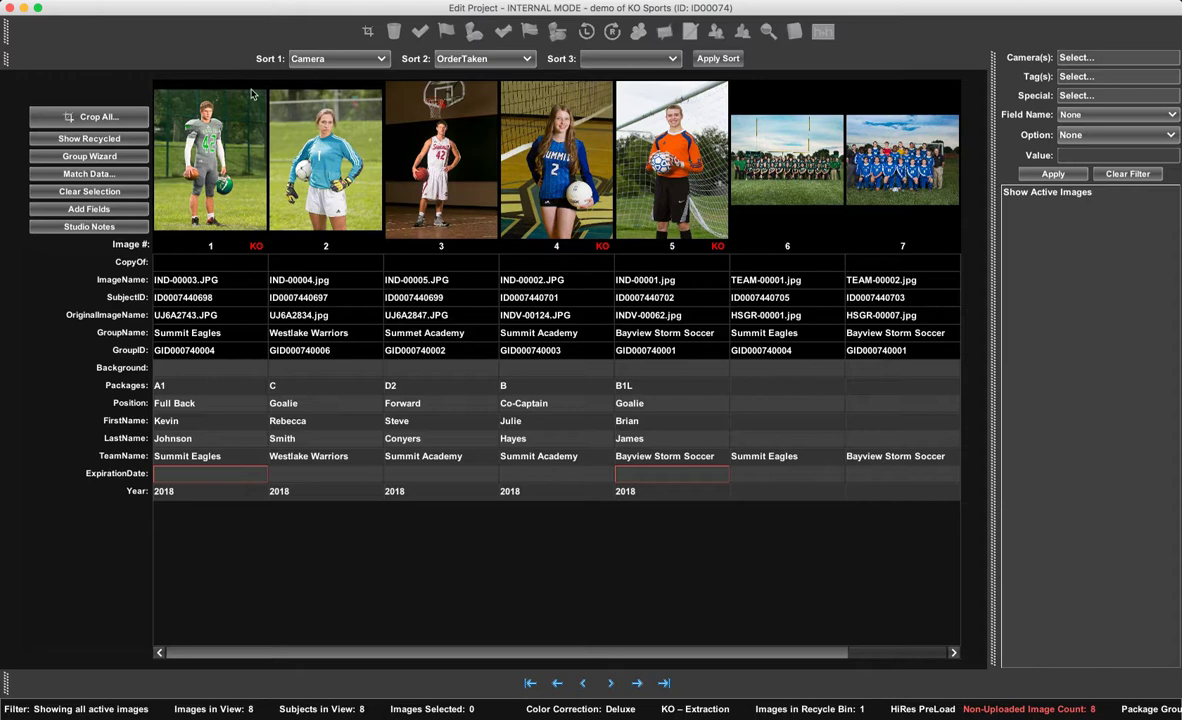
- Open the HiRes PreLoad Images sign-in to view its account fields, and close it without uploading
{"action": "left_click", "coordinate": [112, 2]}
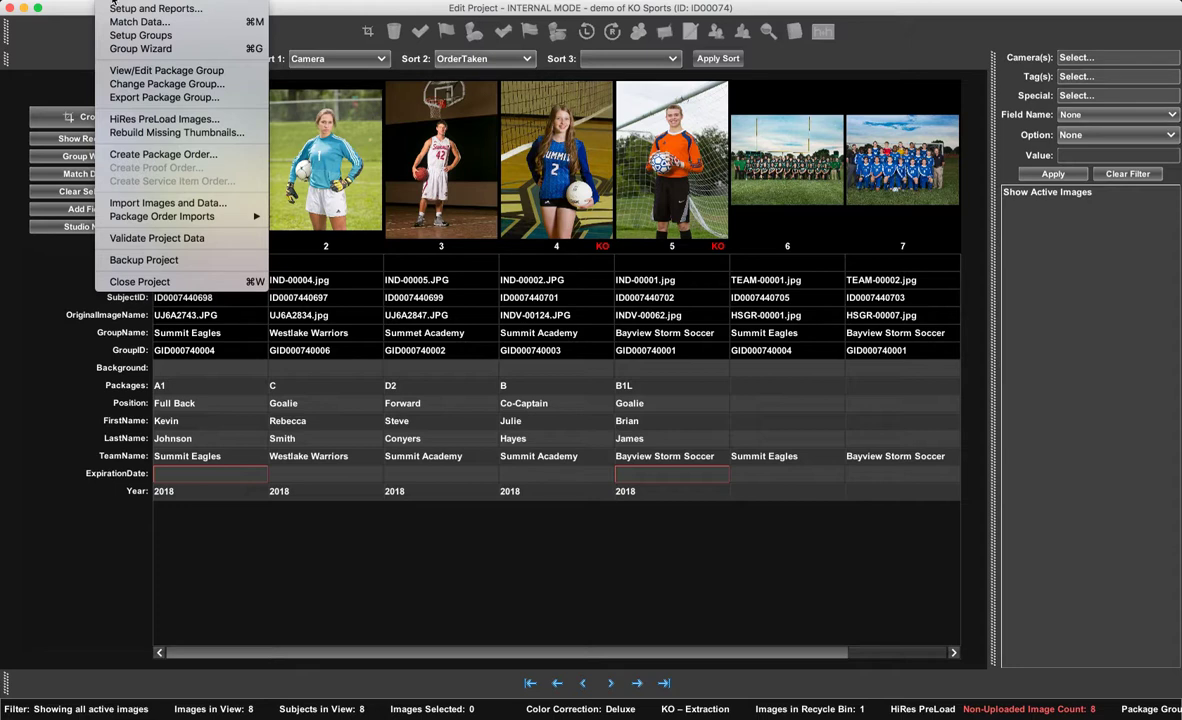
{"action": "left_click", "coordinate": [140, 119]}
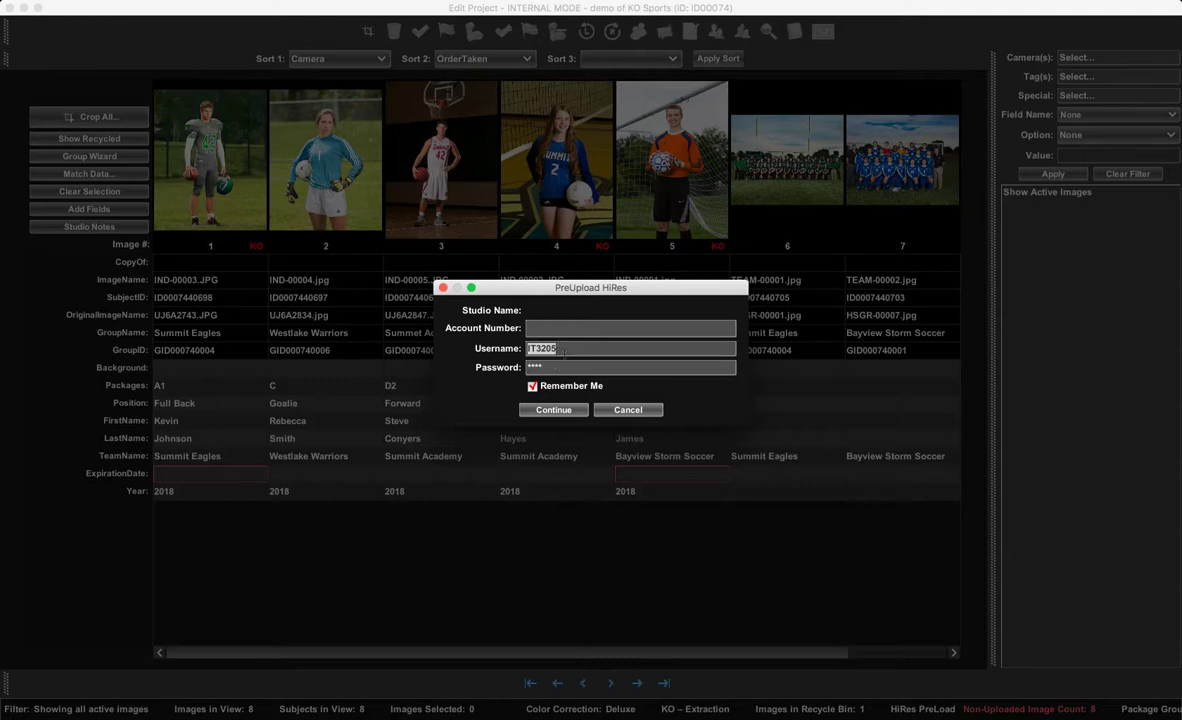
{"action": "left_click", "coordinate": [548, 333]}
{"action": "left_click", "coordinate": [442, 289]}
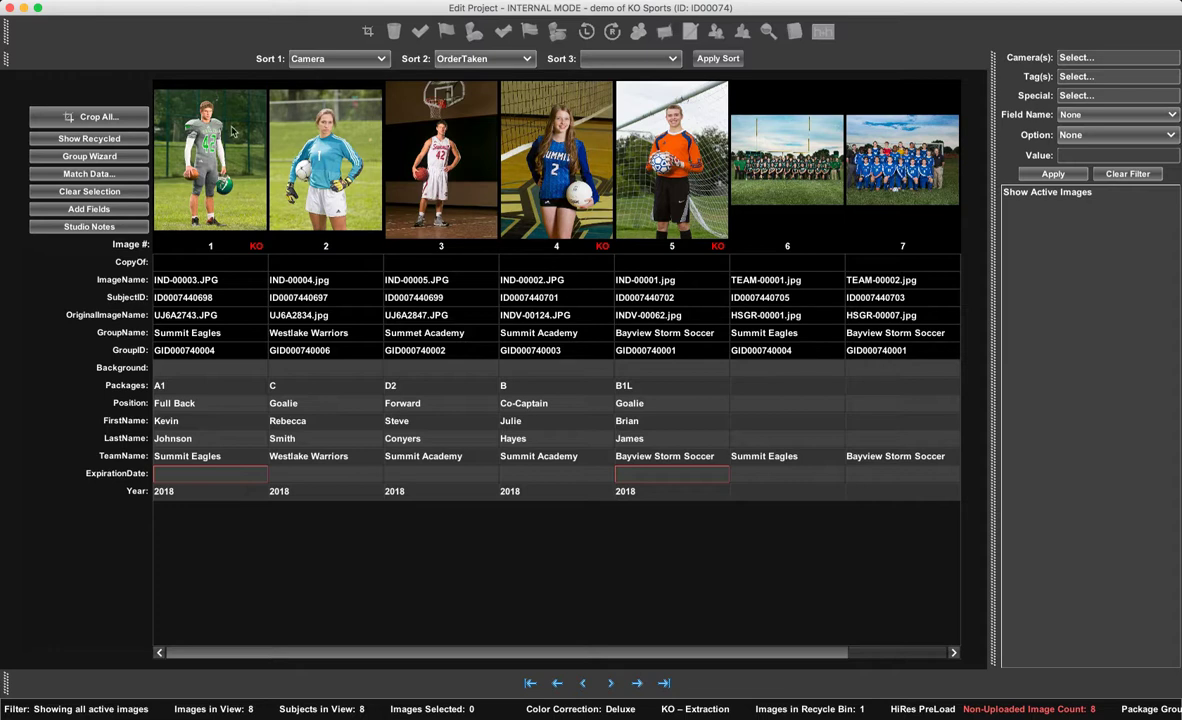
- Open all images for cropping, enlarge the basketball player's photo and reposition him on the 5x7 vertical crop guides
{"action": "left_click", "coordinate": [103, 118]}
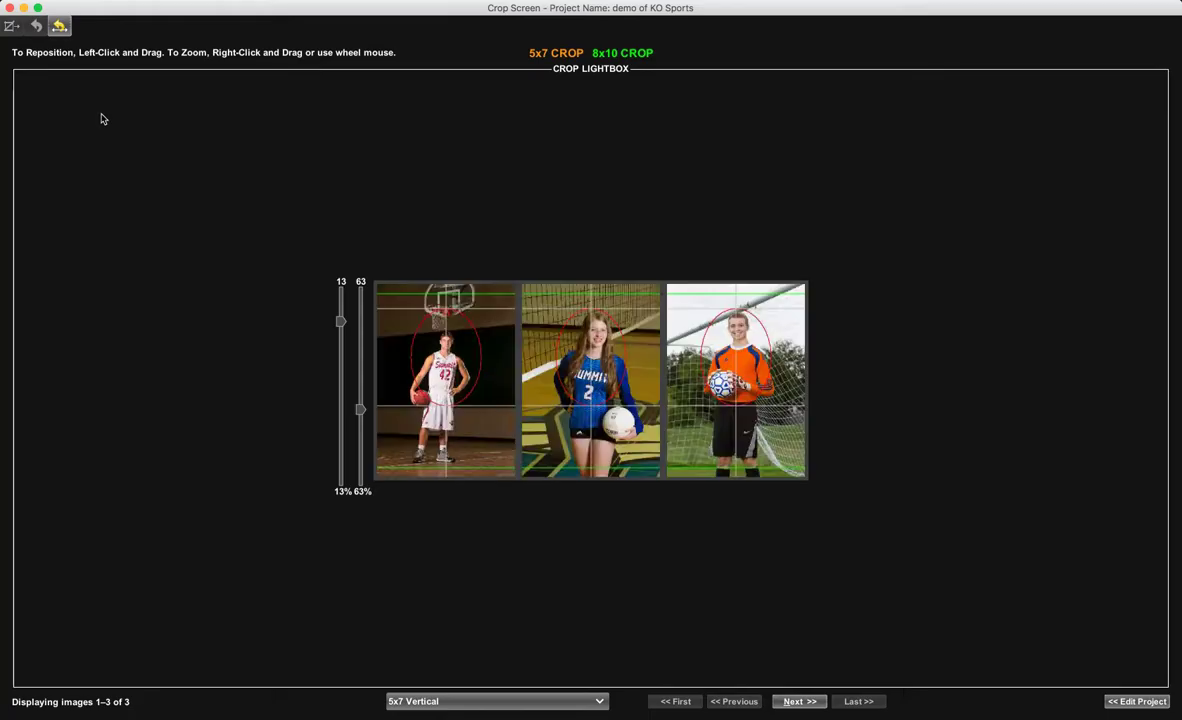
{"action": "left_click", "coordinate": [430, 360]}
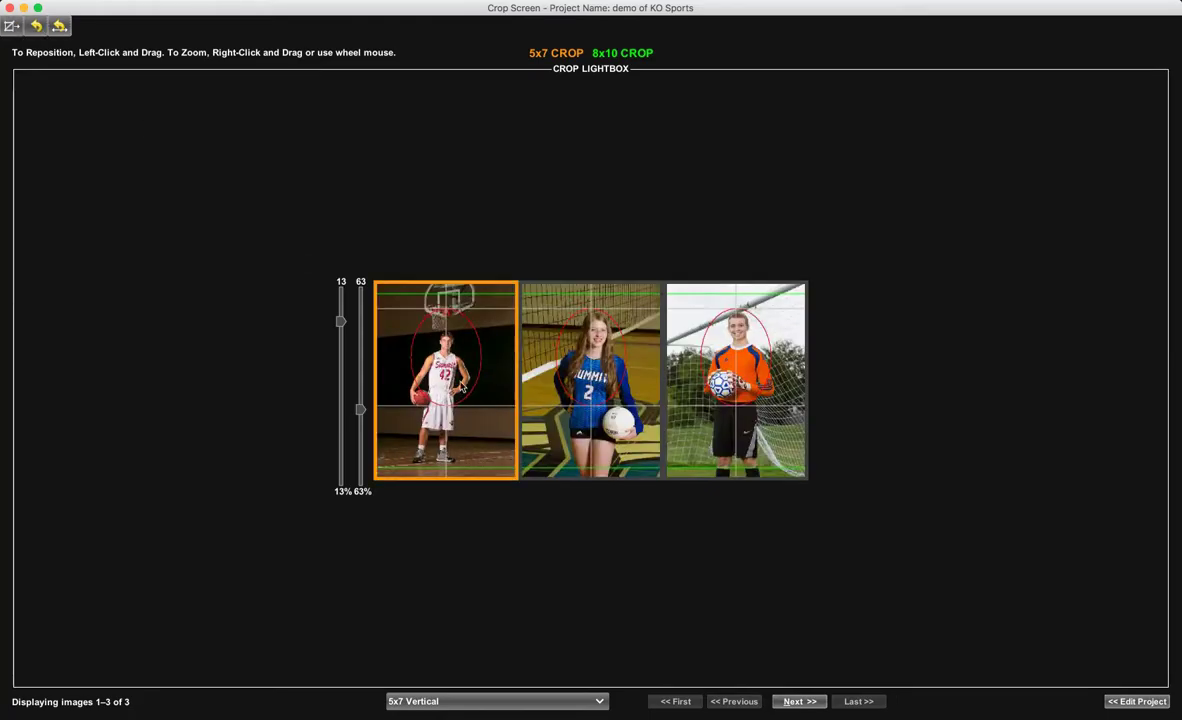
{"action": "scroll", "coordinate": [460, 387], "scroll_direction": "up", "scroll_amount": 8}
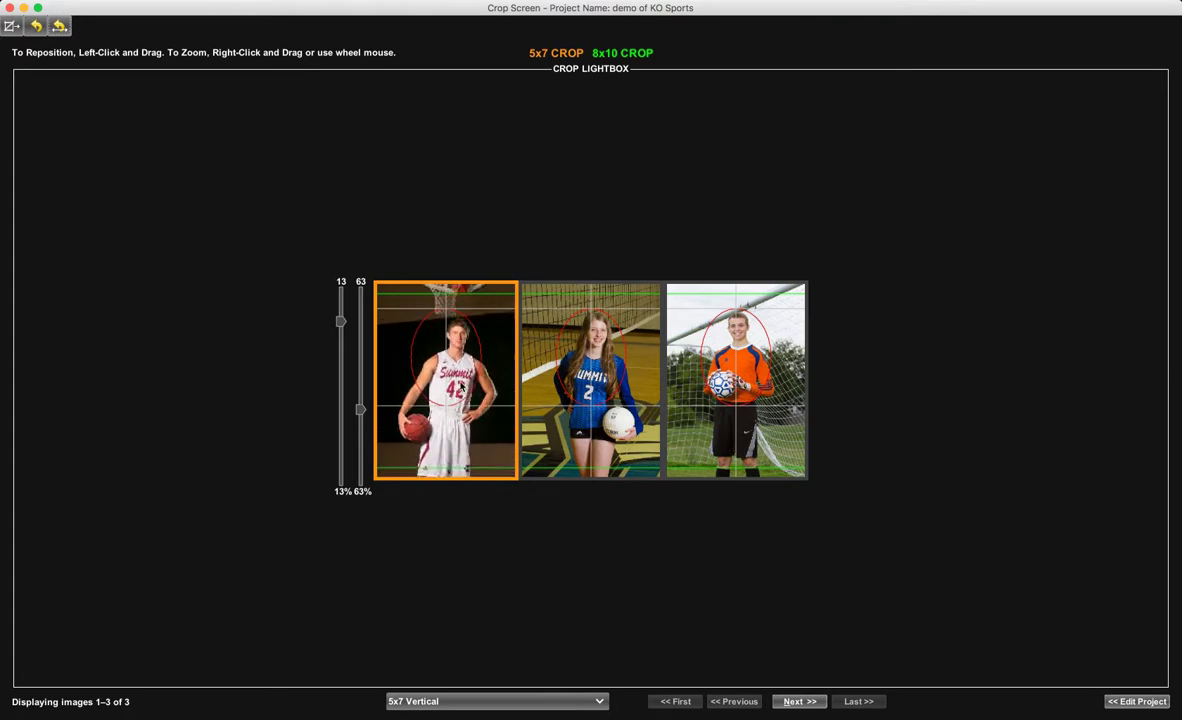
{"action": "mouse_move", "coordinate": [455, 388]}
{"action": "left_mouse_down"}
{"action": "mouse_move", "coordinate": [424, 391]}
{"action": "mouse_move", "coordinate": [446, 393]}
{"action": "mouse_move", "coordinate": [451, 373]}
{"action": "left_mouse_up"}
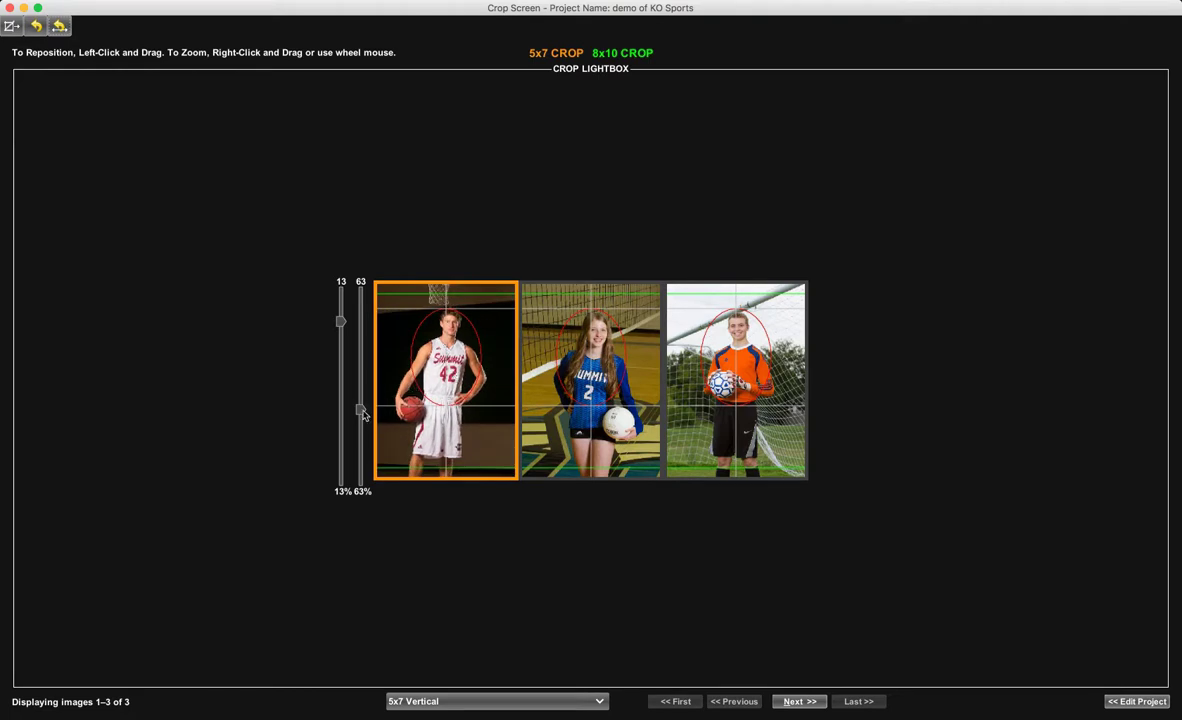
- Set the lower face guide to 29% and check the volleyball and soccer players' 5x7 vertical crops
{"action": "left_click_drag", "start_coordinate": [360, 409], "coordinate": [365, 353]}
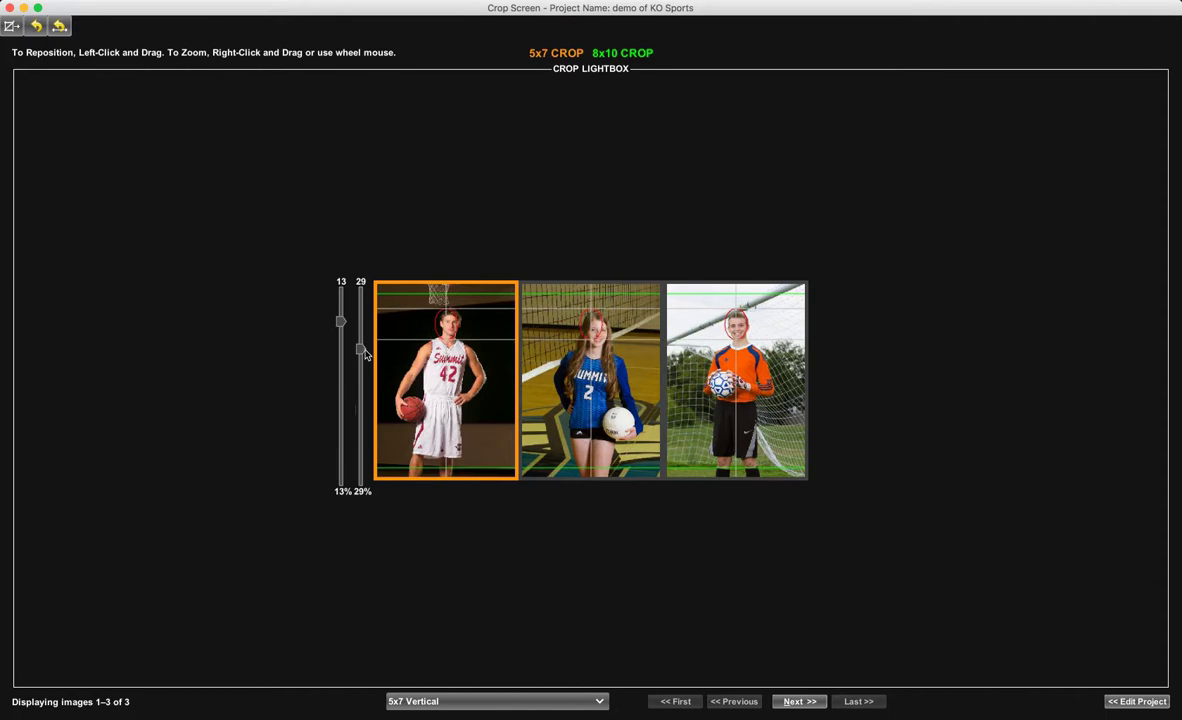
{"action": "left_click", "coordinate": [633, 415]}
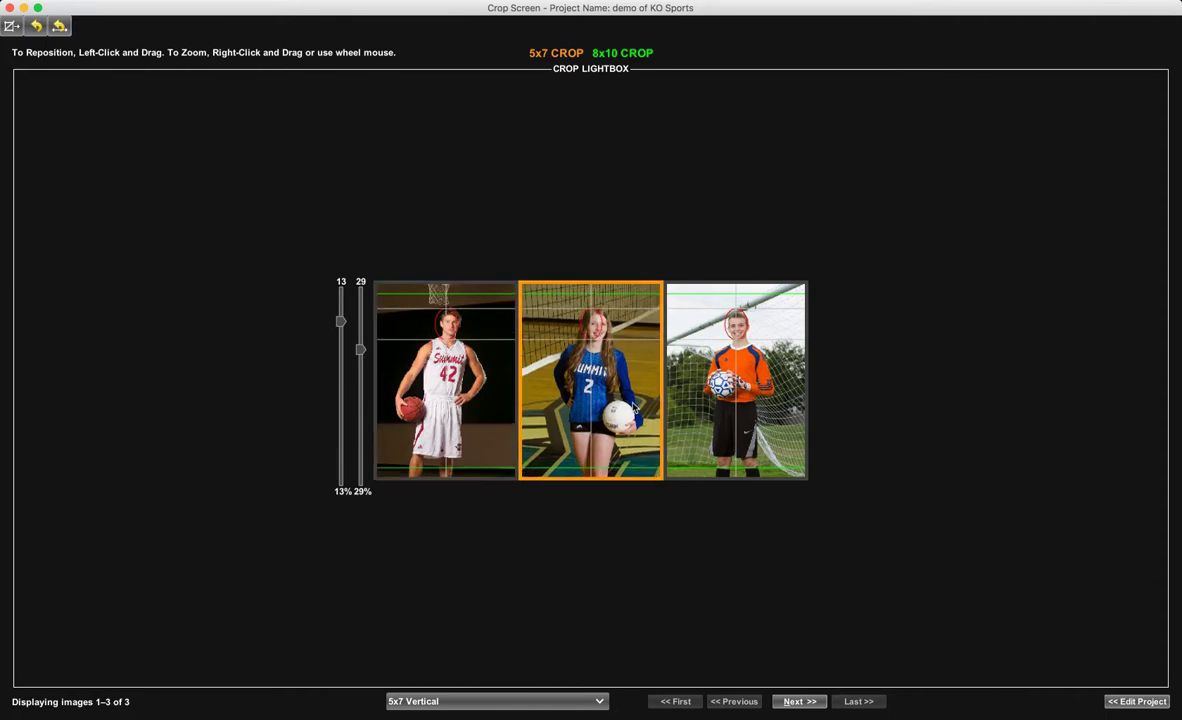
{"action": "left_click", "coordinate": [712, 360]}
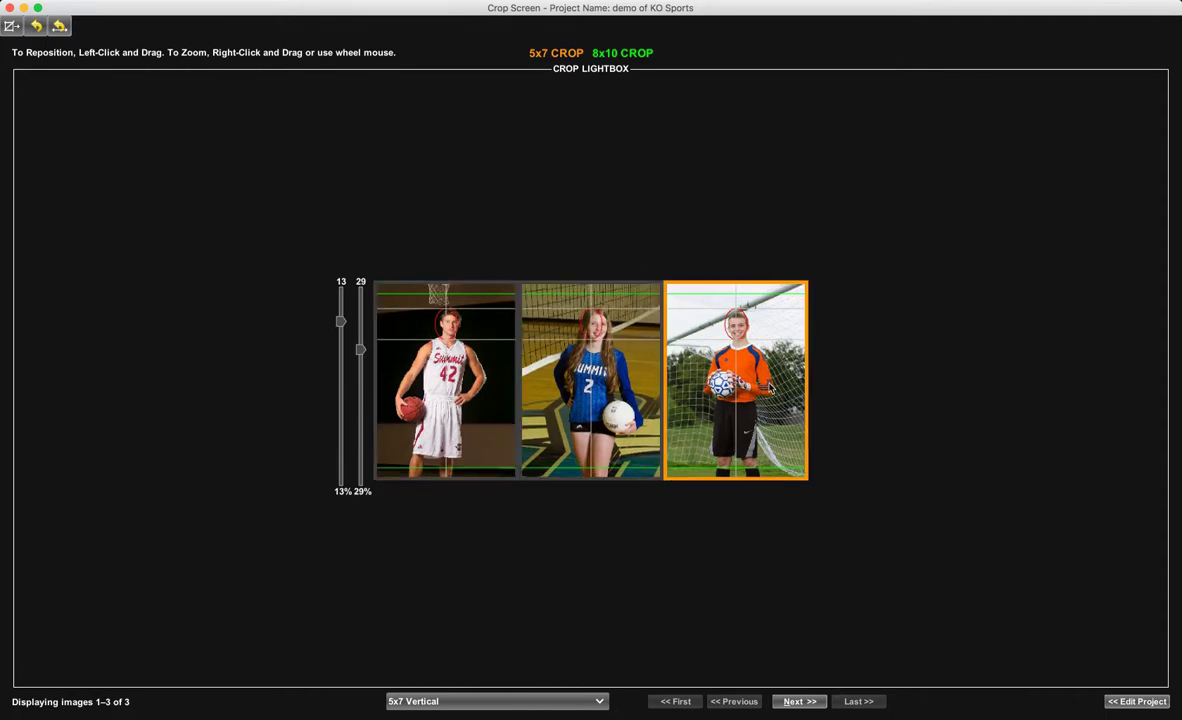
- Advance to the 8x10 vertical crops, then enlarge the football player's photo and fit his face inside the face oval
{"action": "left_click", "coordinate": [798, 702]}
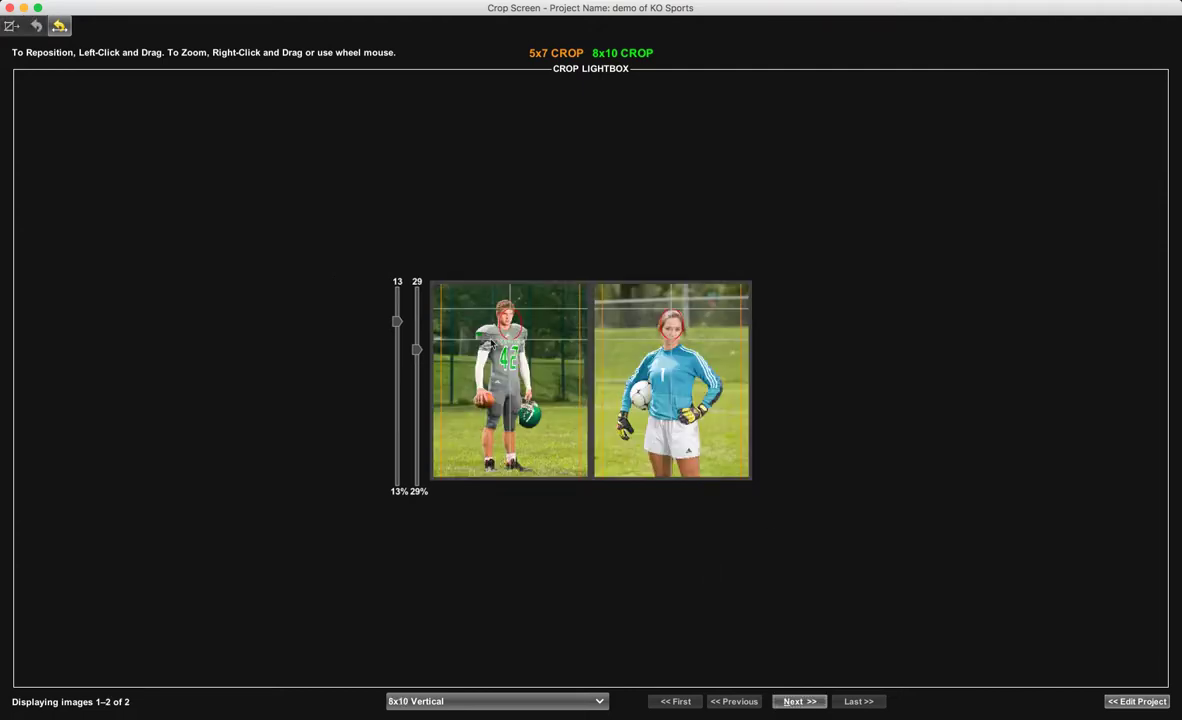
{"action": "left_click", "coordinate": [510, 348]}
{"action": "scroll", "coordinate": [510, 348], "scroll_direction": "up", "scroll_amount": 5}
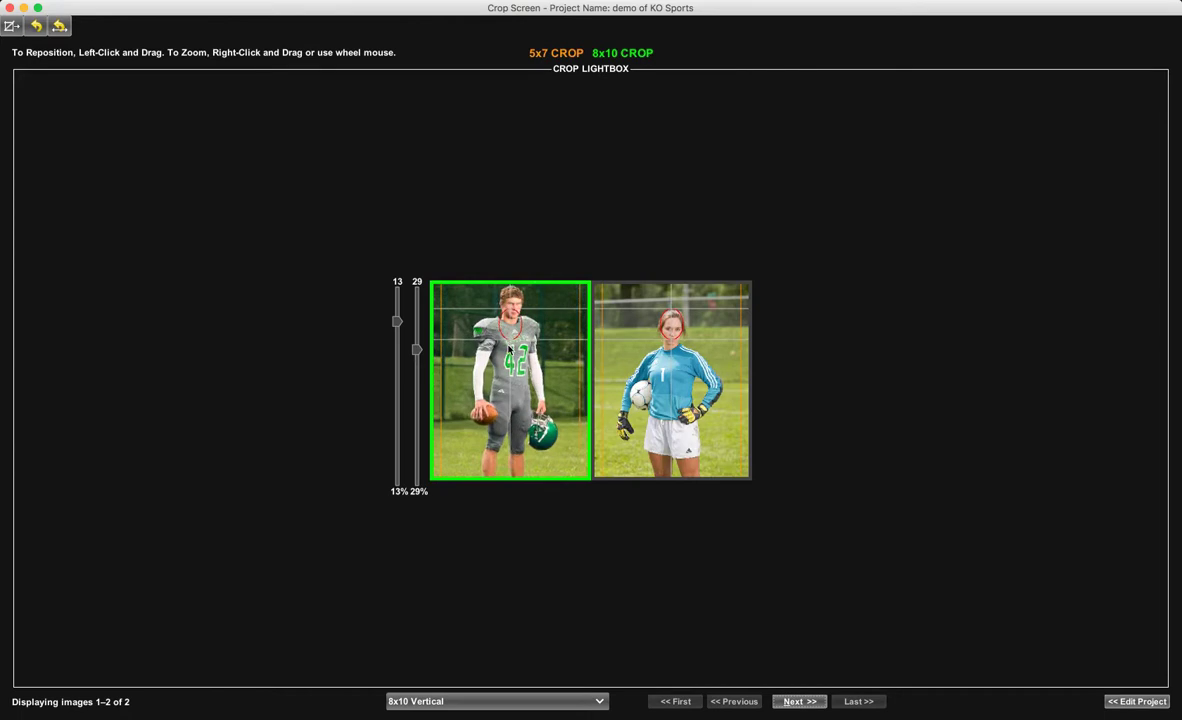
{"action": "left_click_drag", "start_coordinate": [510, 370], "coordinate": [507, 369]}
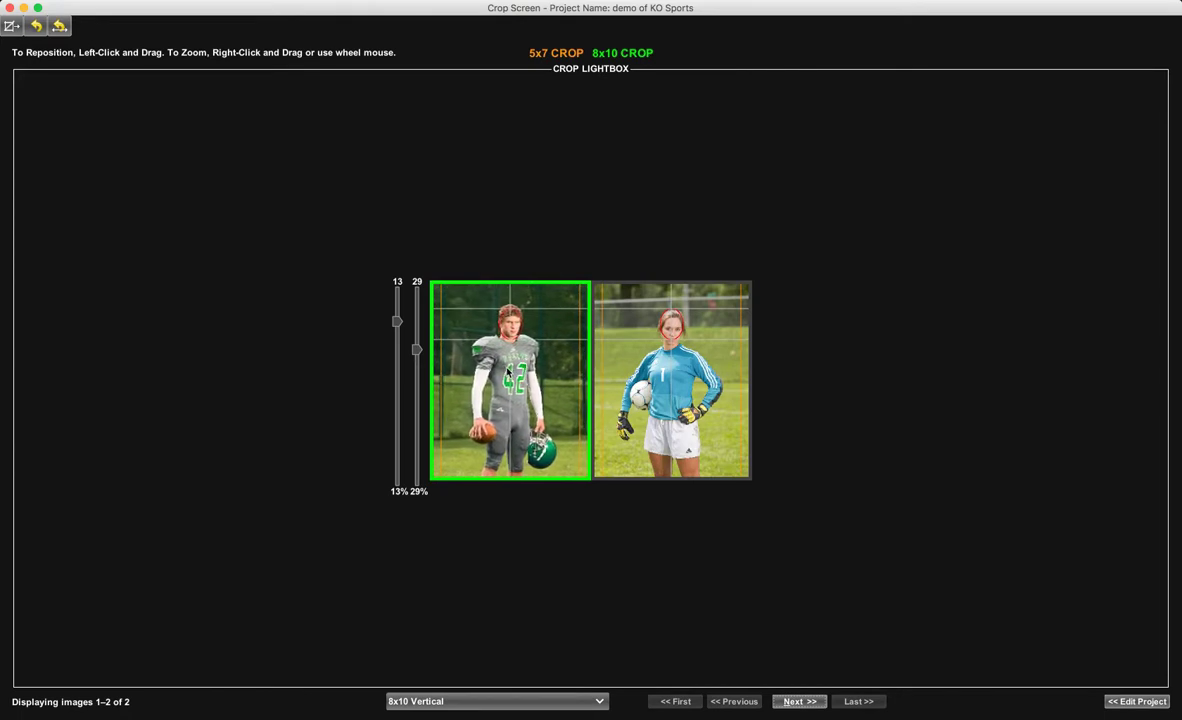
- Slightly enlarge the goalkeeper's 8x10 vertical photo and raise her within the face oval
{"action": "left_click", "coordinate": [677, 356]}
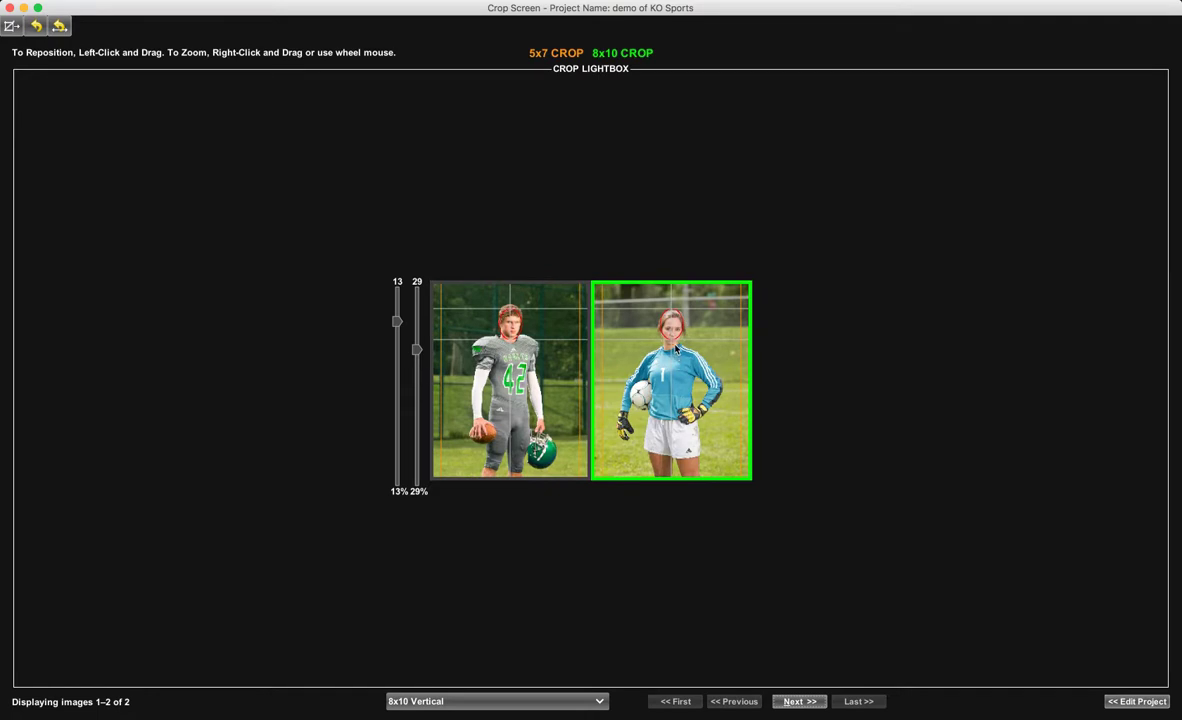
{"action": "scroll", "coordinate": [676, 348], "scroll_direction": "up", "scroll_amount": 1}
{"action": "left_click_drag", "start_coordinate": [676, 348], "coordinate": [676, 345]}
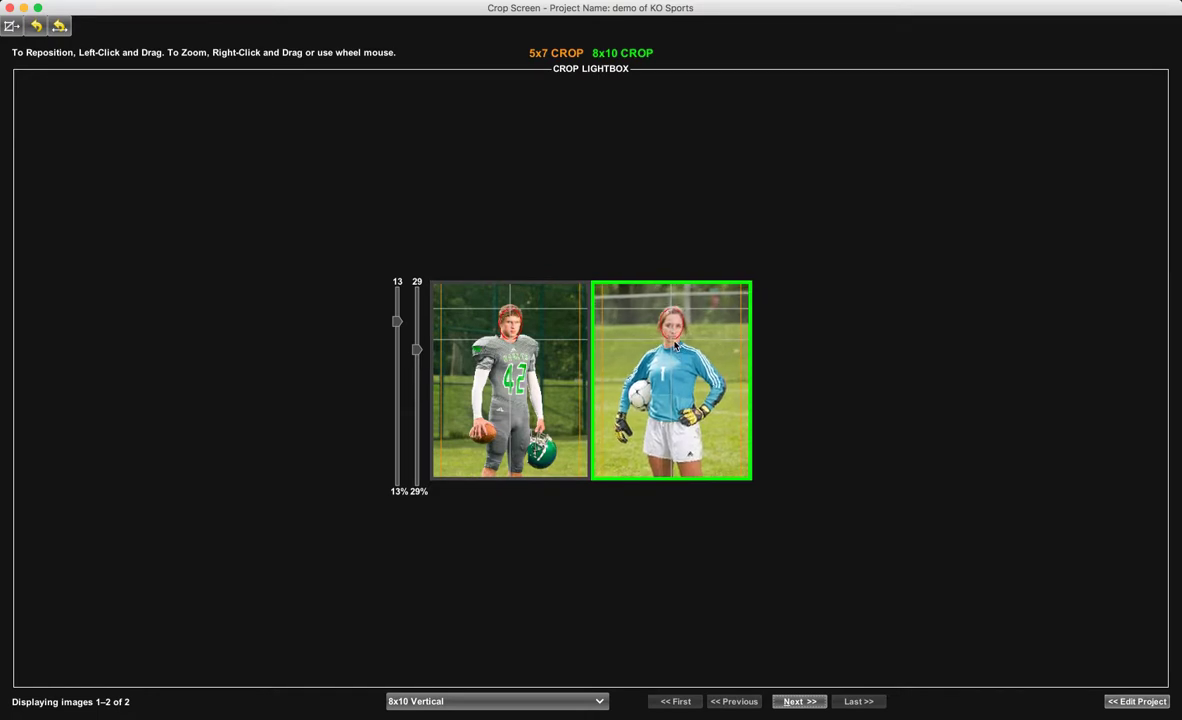
- Advance to the 5x7 horizontal crops and slightly adjust the football team photo's position
{"action": "left_click", "coordinate": [799, 701]}
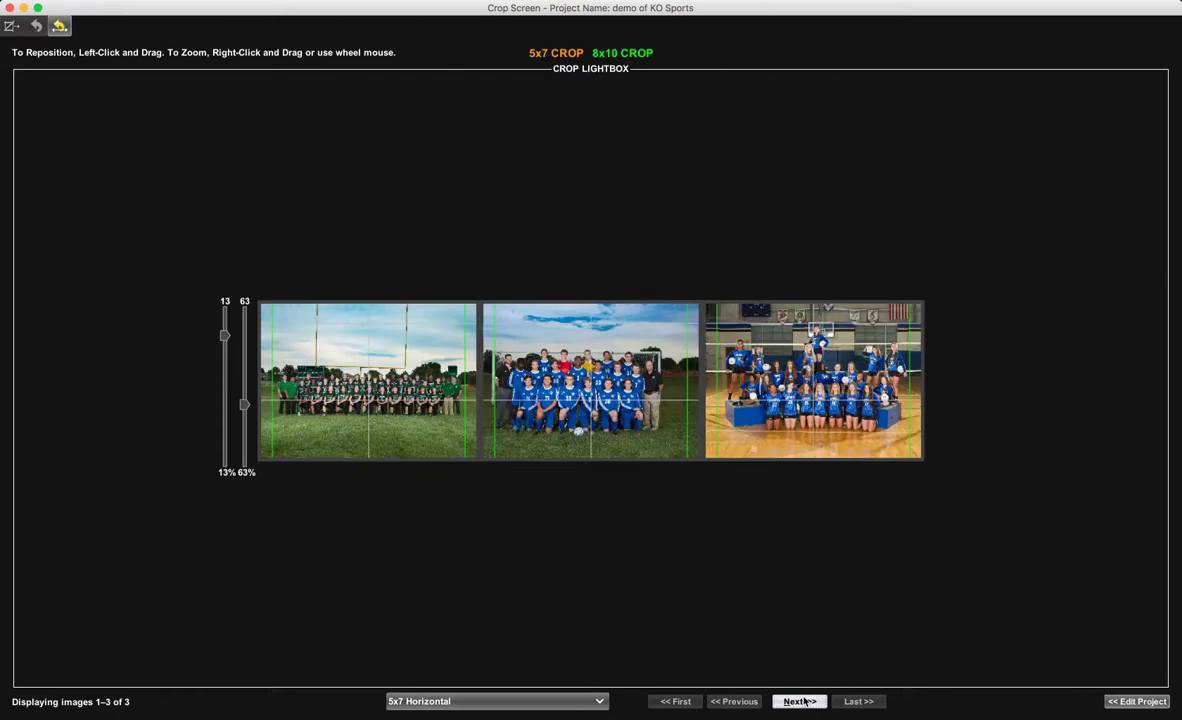
{"action": "left_click", "coordinate": [422, 388]}
{"action": "left_click_drag", "start_coordinate": [423, 387], "coordinate": [421, 386]}
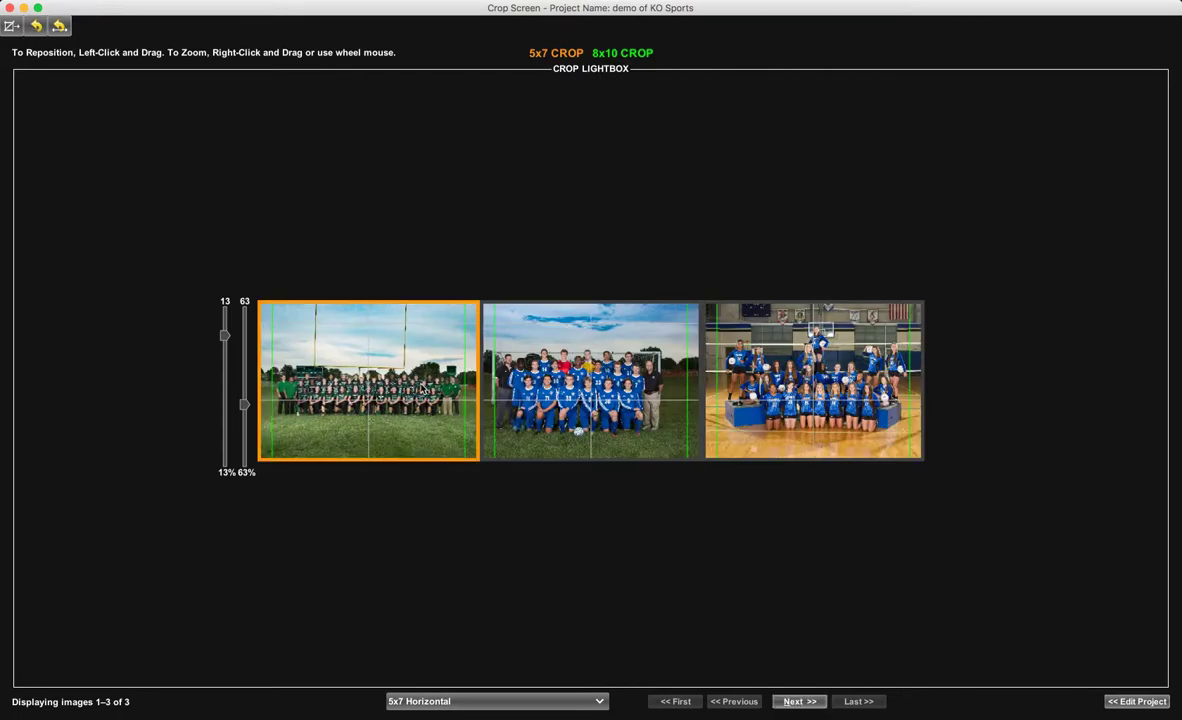
- Enlarge and center the soccer team photo, and shift the volleyball team photo slightly within its 5x7 horizontal crop
{"action": "left_click", "coordinate": [548, 339]}
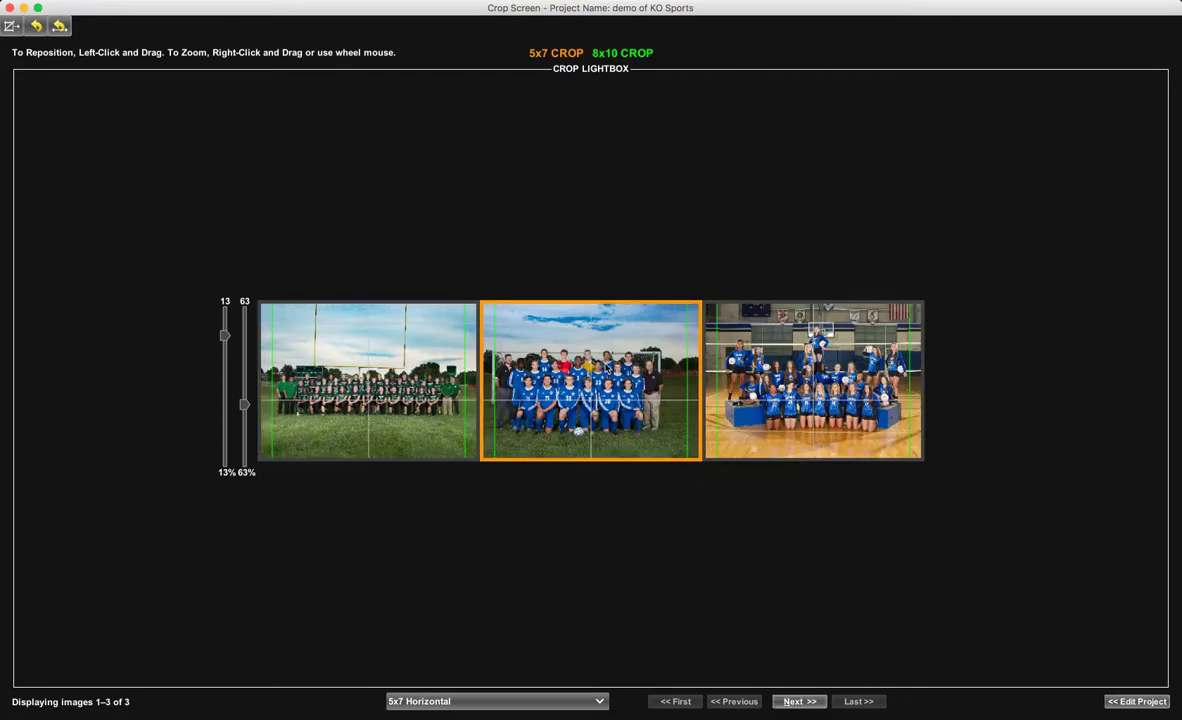
{"action": "left_click_drag", "start_coordinate": [556, 340], "coordinate": [566, 339]}
{"action": "scroll", "coordinate": [615, 368], "scroll_direction": "up", "scroll_amount": 3}
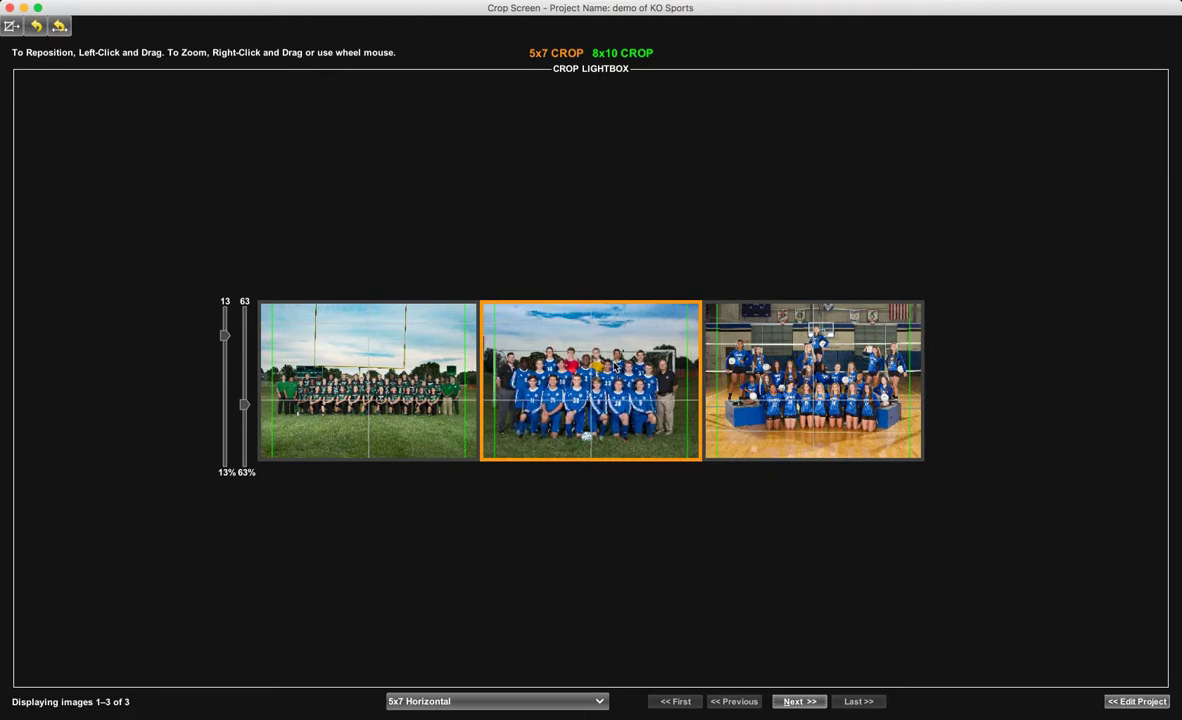
{"action": "left_click_drag", "start_coordinate": [617, 366], "coordinate": [618, 366]}
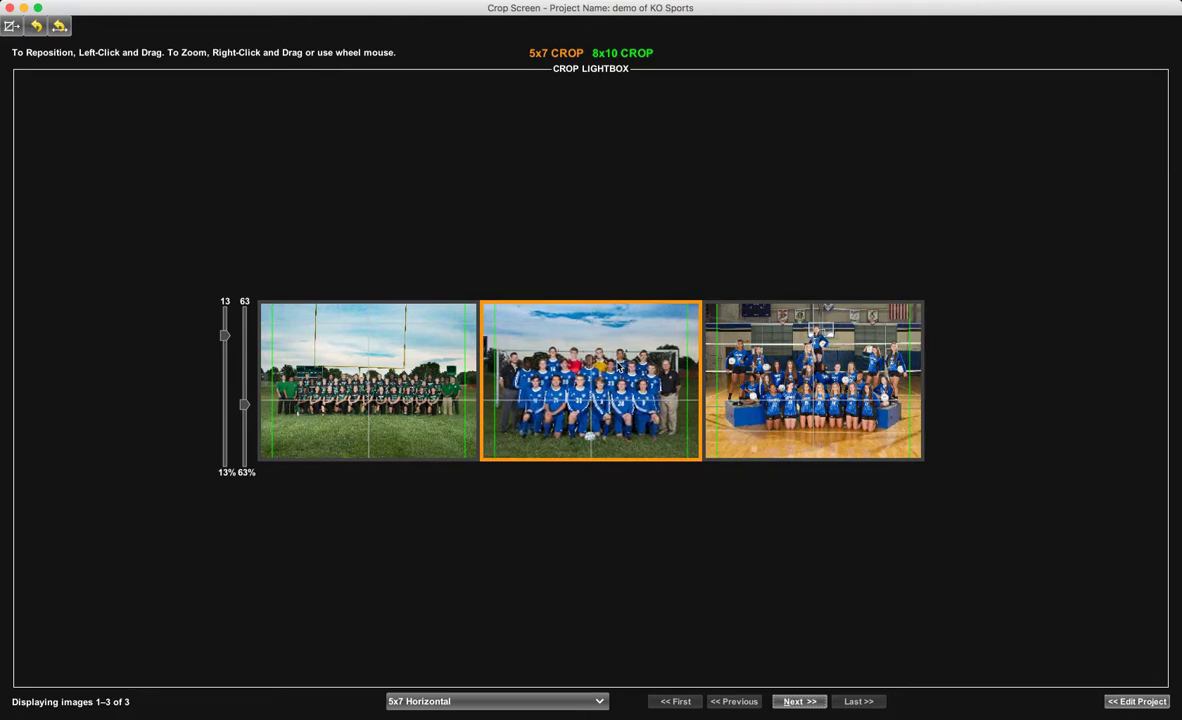
{"action": "left_click", "coordinate": [834, 389]}
{"action": "left_click_drag", "start_coordinate": [835, 392], "coordinate": [830, 392]}
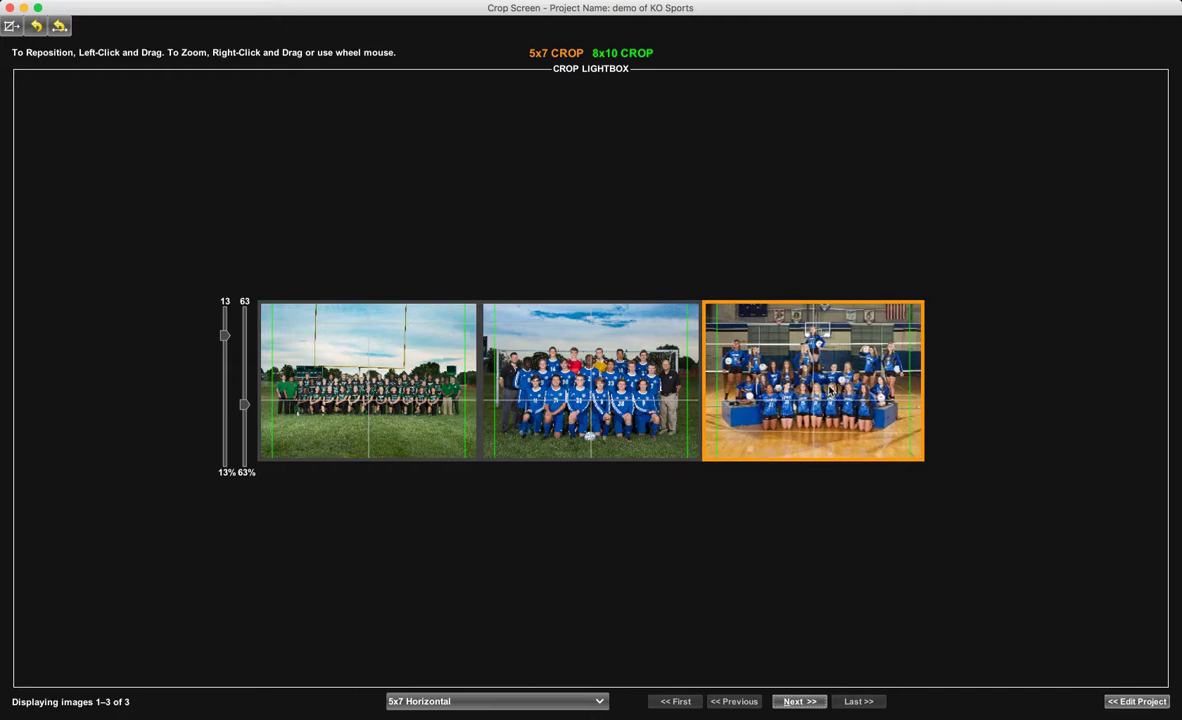
- Advance to the Ind 3x3 Button with text Geometrix Pro KO crops and show 2 images per page
{"action": "left_click", "coordinate": [799, 702]}
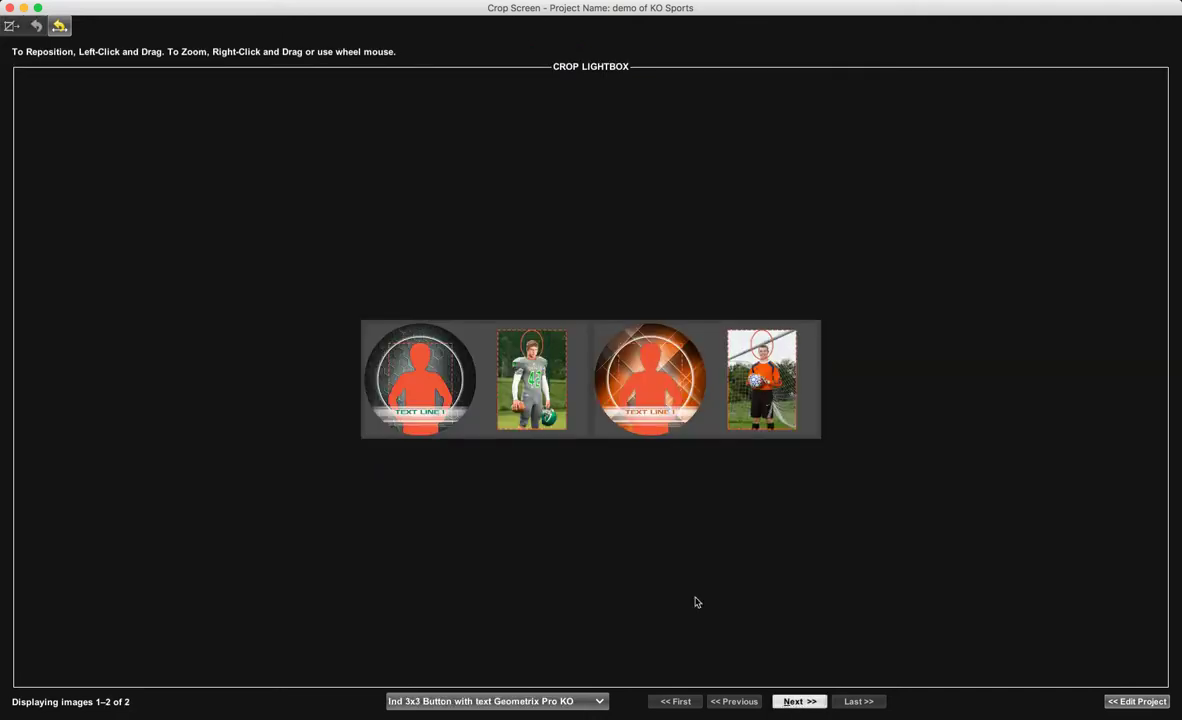
{"action": "left_click", "coordinate": [213, 2]}
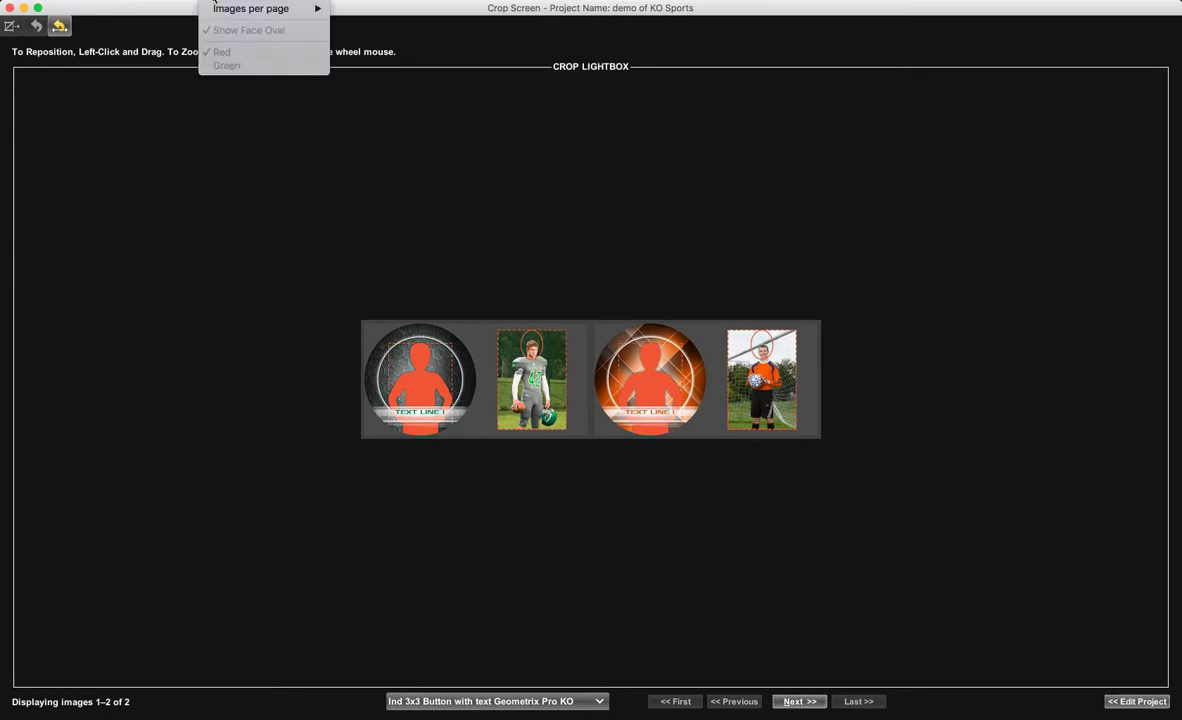
{"action": "mouse_move", "coordinate": [241, 16]}
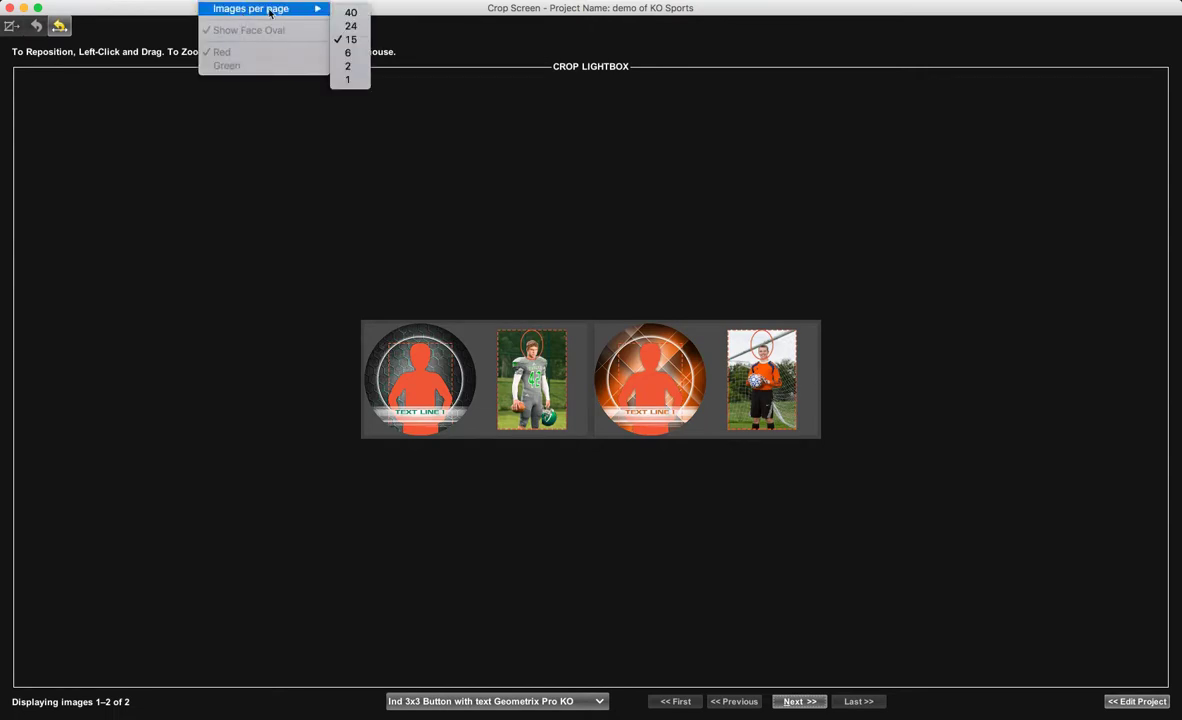
{"action": "left_click", "coordinate": [343, 66]}
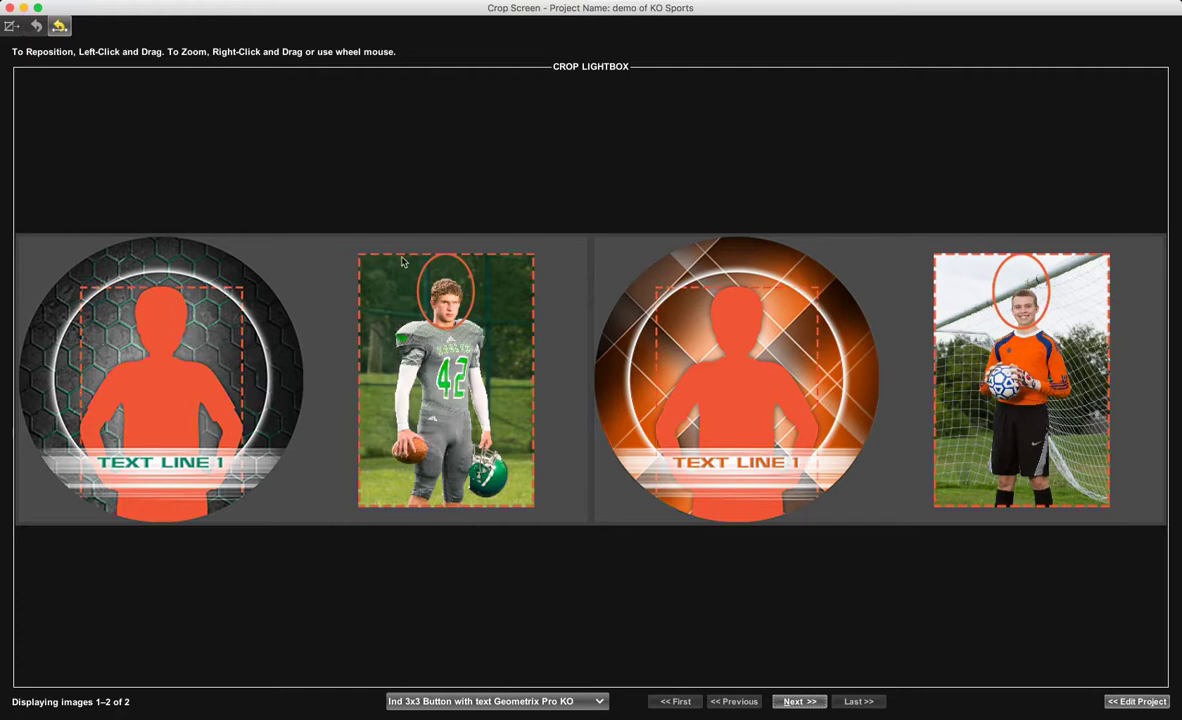
- Enlarge and reposition the football player's photo in the 3x3 button crop until his head fills the face oval
{"action": "left_click_drag", "start_coordinate": [396, 334], "coordinate": [426, 349]}
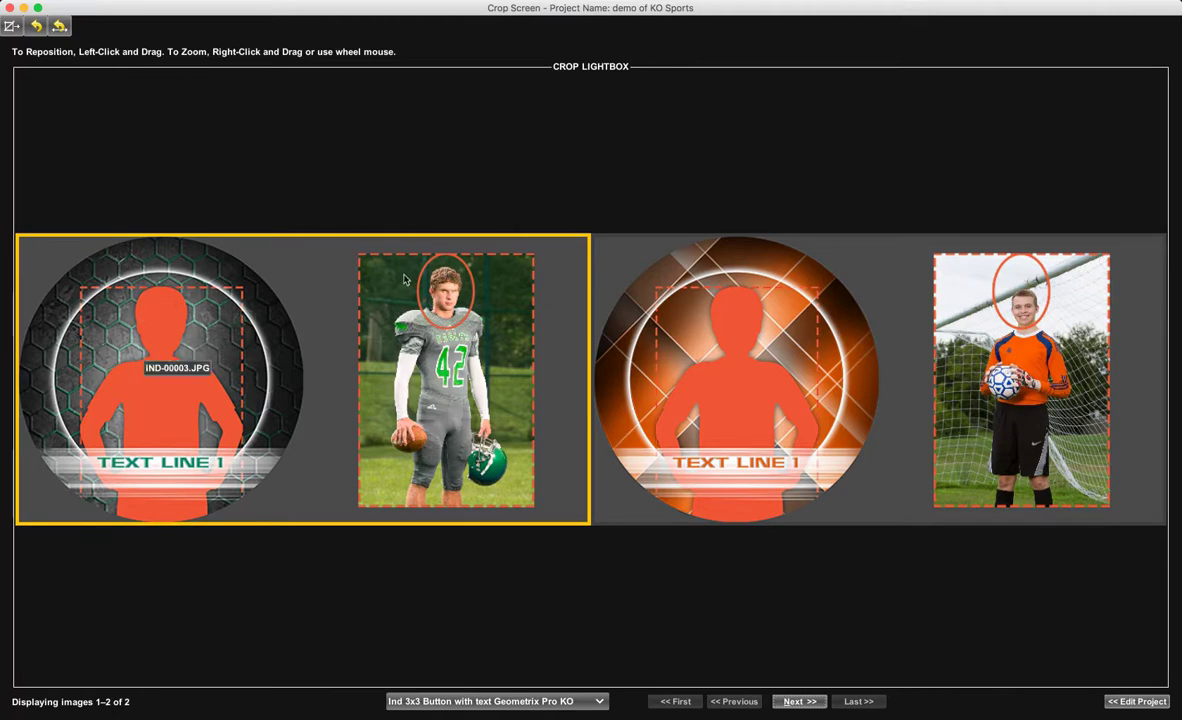
{"action": "scroll", "coordinate": [405, 280], "scroll_direction": "up", "scroll_amount": 3}
{"action": "scroll", "coordinate": [405, 280], "scroll_direction": "up", "scroll_amount": 4}
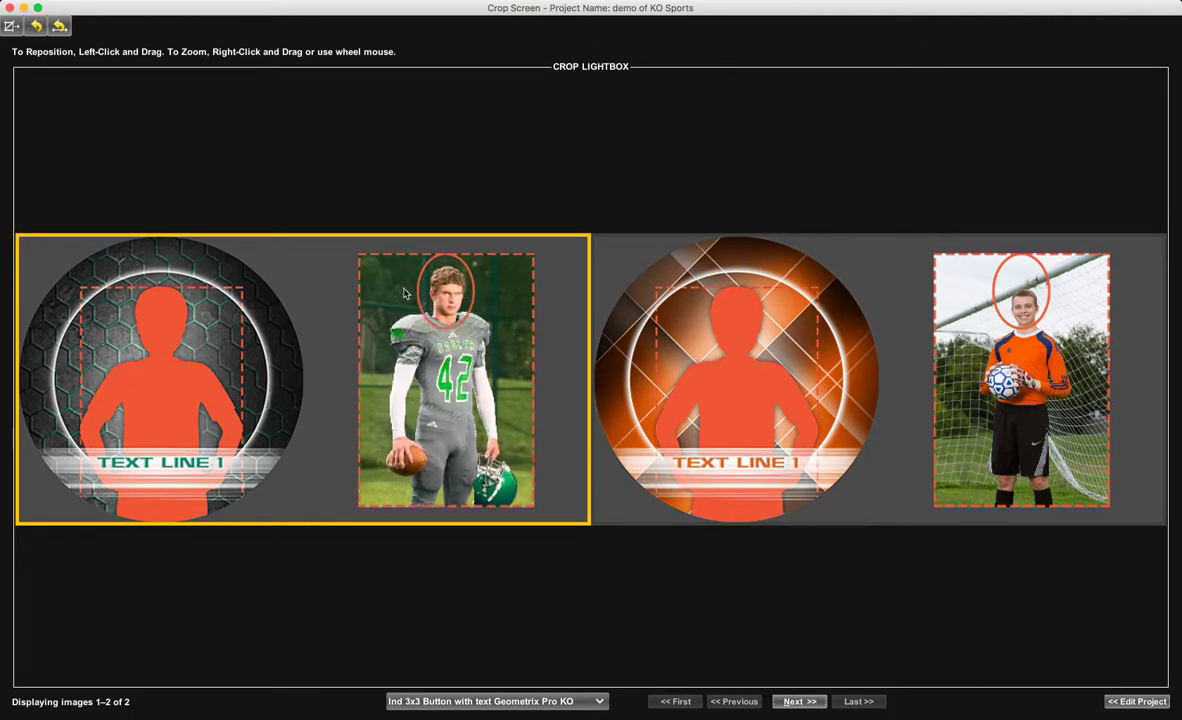
{"action": "scroll", "coordinate": [405, 293], "scroll_direction": "up", "scroll_amount": 4}
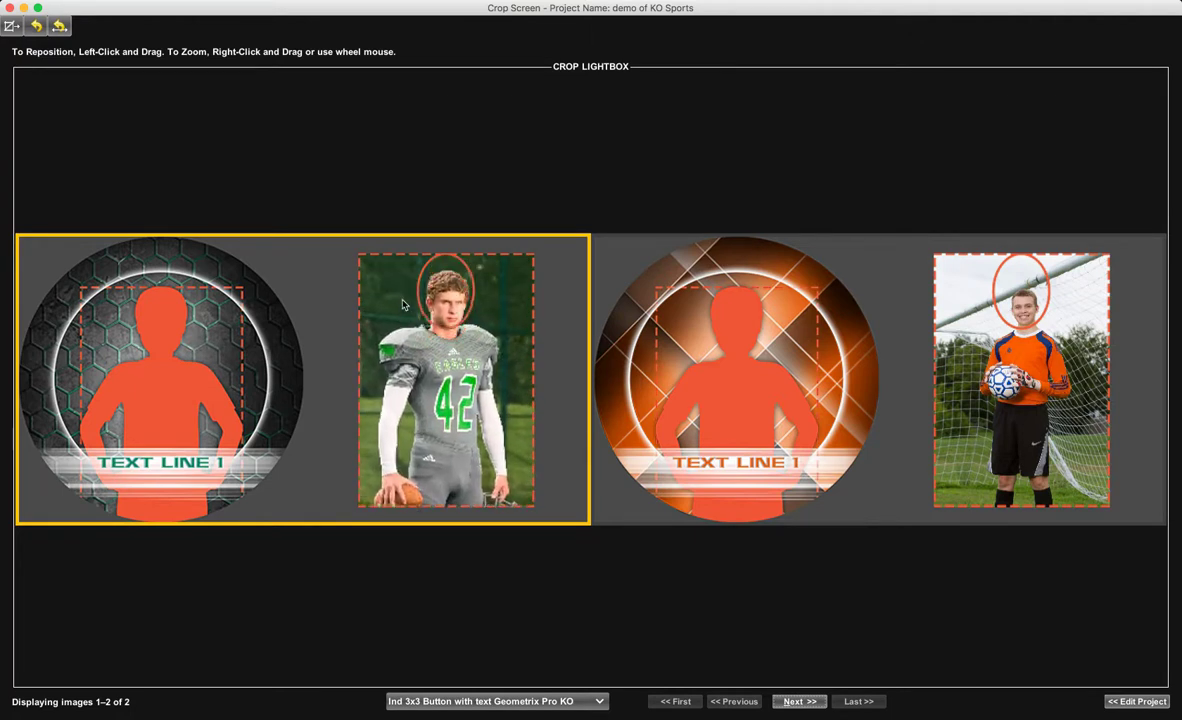
{"action": "scroll", "coordinate": [403, 310], "scroll_direction": "up", "scroll_amount": 4}
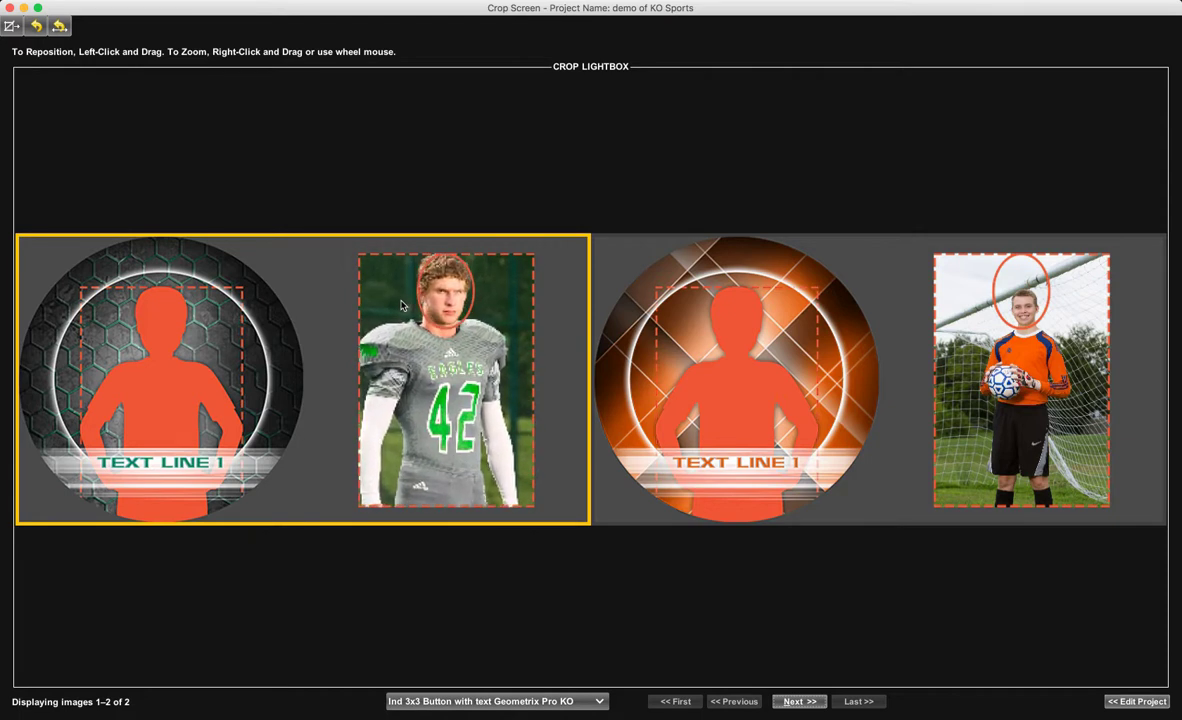
{"action": "left_click_drag", "start_coordinate": [401, 305], "coordinate": [402, 308]}
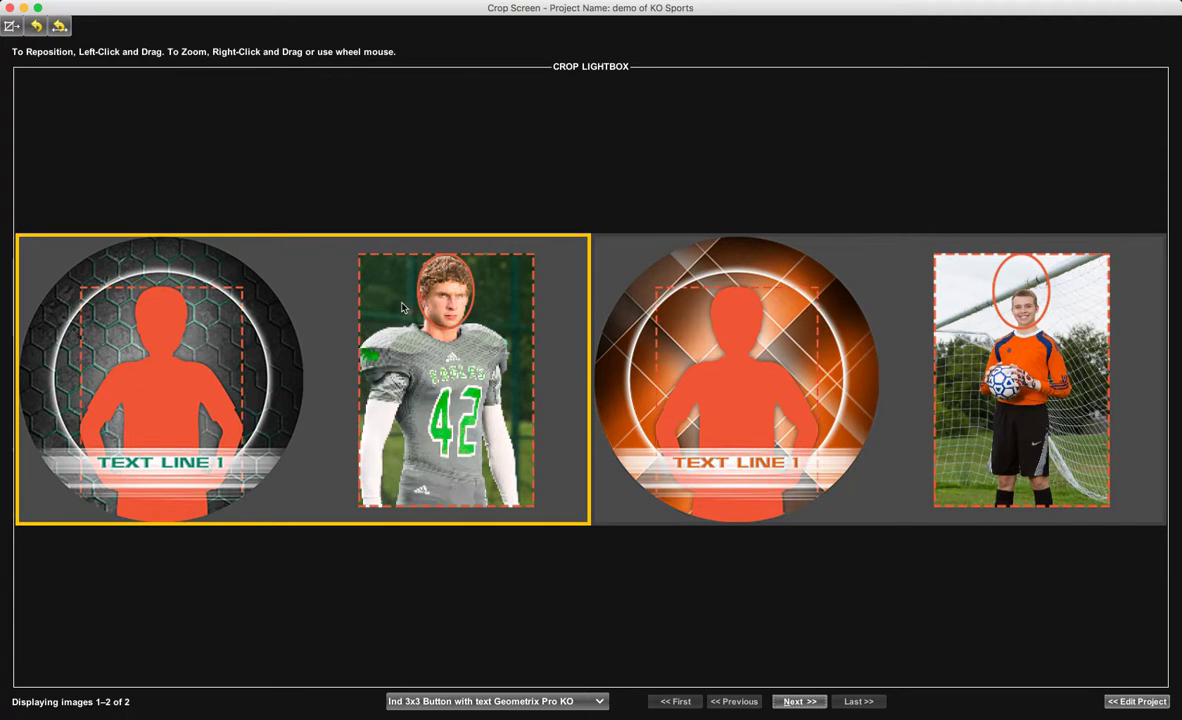
{"action": "left_click_drag", "start_coordinate": [402, 303], "coordinate": [401, 308]}
{"action": "scroll", "coordinate": [404, 308], "scroll_direction": "up", "scroll_amount": 2}
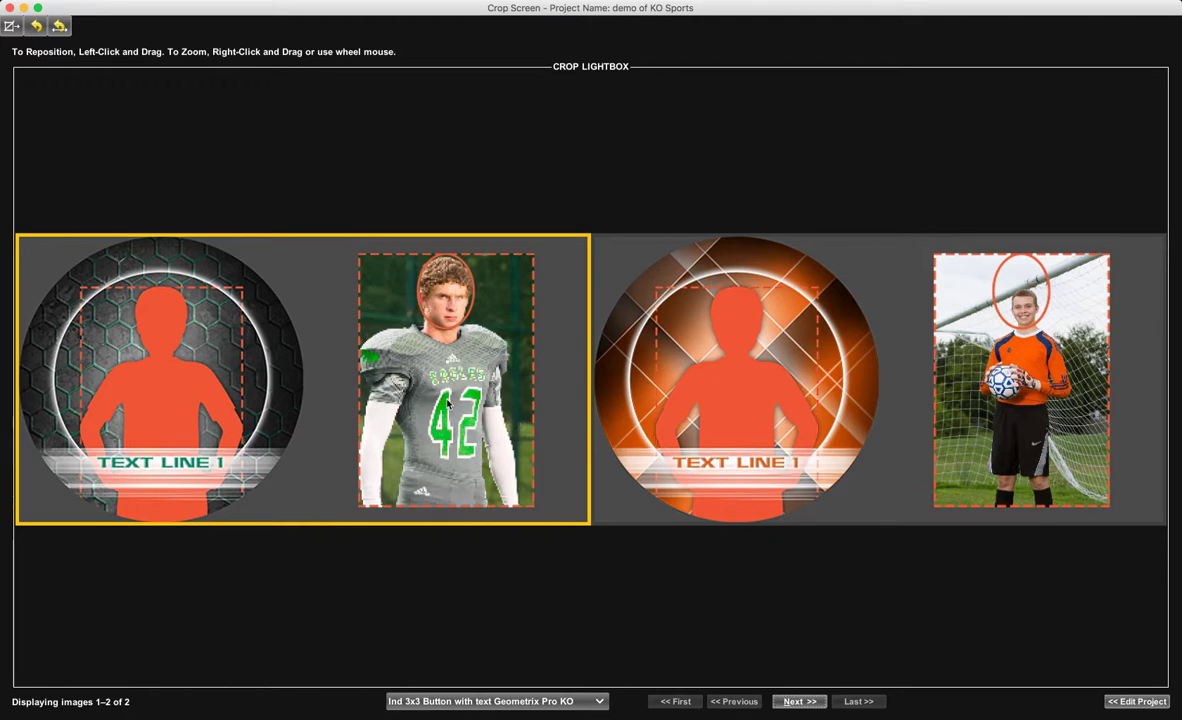
- Shift the football player slightly to the right of the face oval and apply his crop to all remaining images with Crop Forward
{"action": "left_click_drag", "start_coordinate": [446, 403], "coordinate": [460, 399]}
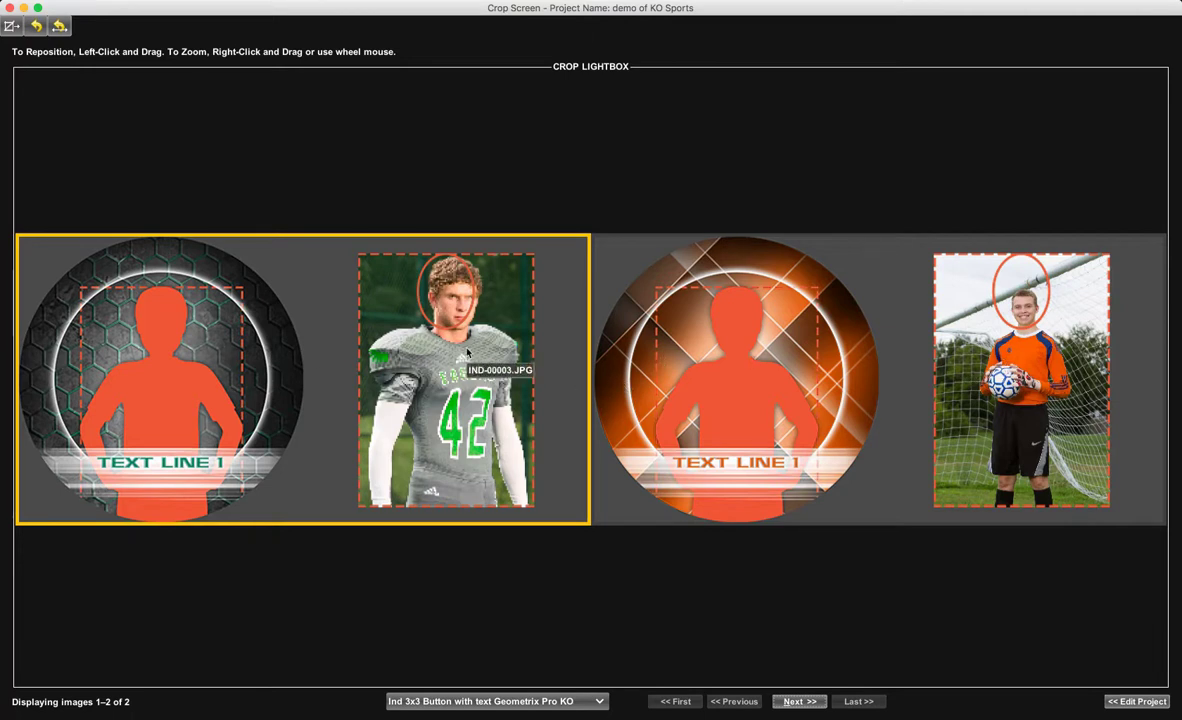
{"action": "left_click", "coordinate": [12, 26]}
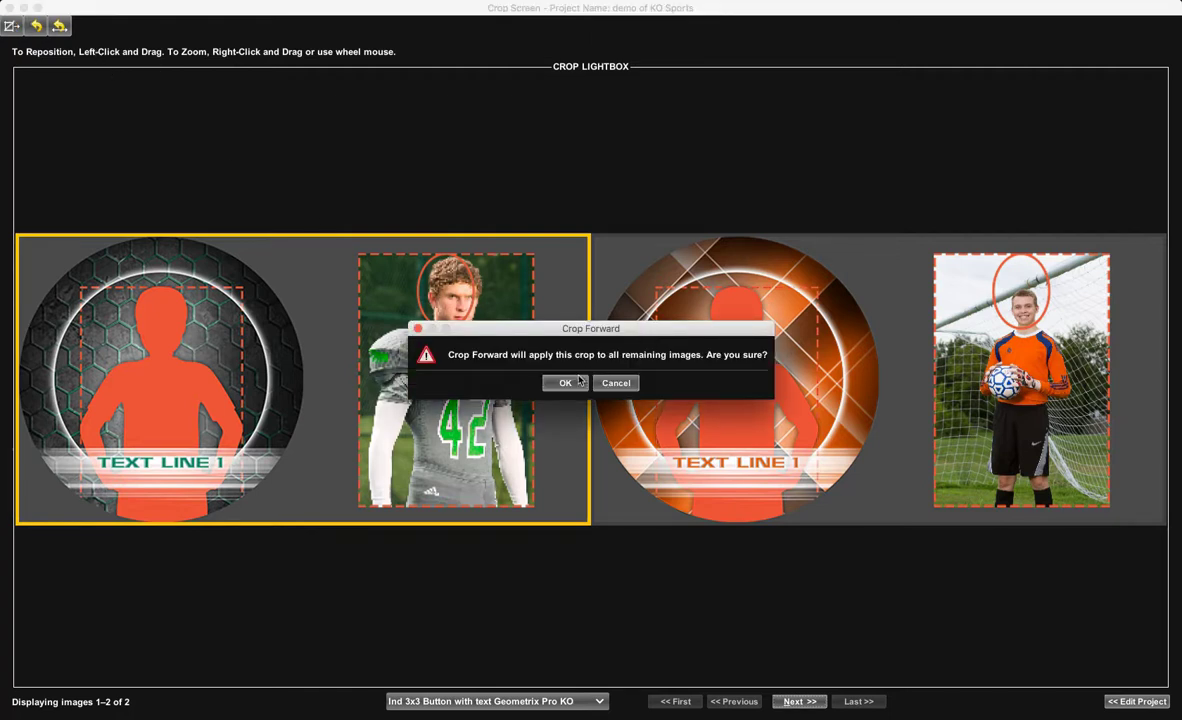
{"action": "left_click", "coordinate": [566, 384]}
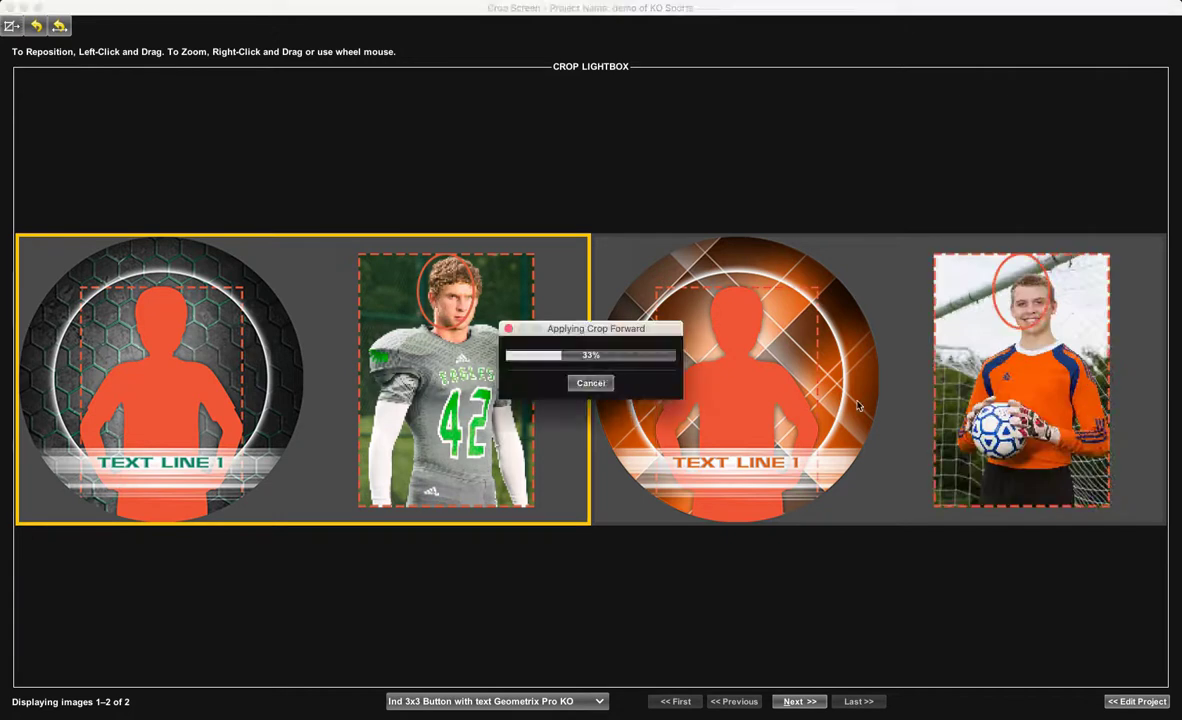
- Reposition and resize the orange-shirted soccer player's button photo so his head fits the face oval
{"action": "left_click_drag", "start_coordinate": [1048, 388], "coordinate": [1040, 387]}
{"action": "scroll", "coordinate": [1040, 380], "scroll_direction": "up", "scroll_amount": 4}
{"action": "scroll", "coordinate": [1040, 387], "scroll_direction": "down", "scroll_amount": 2}
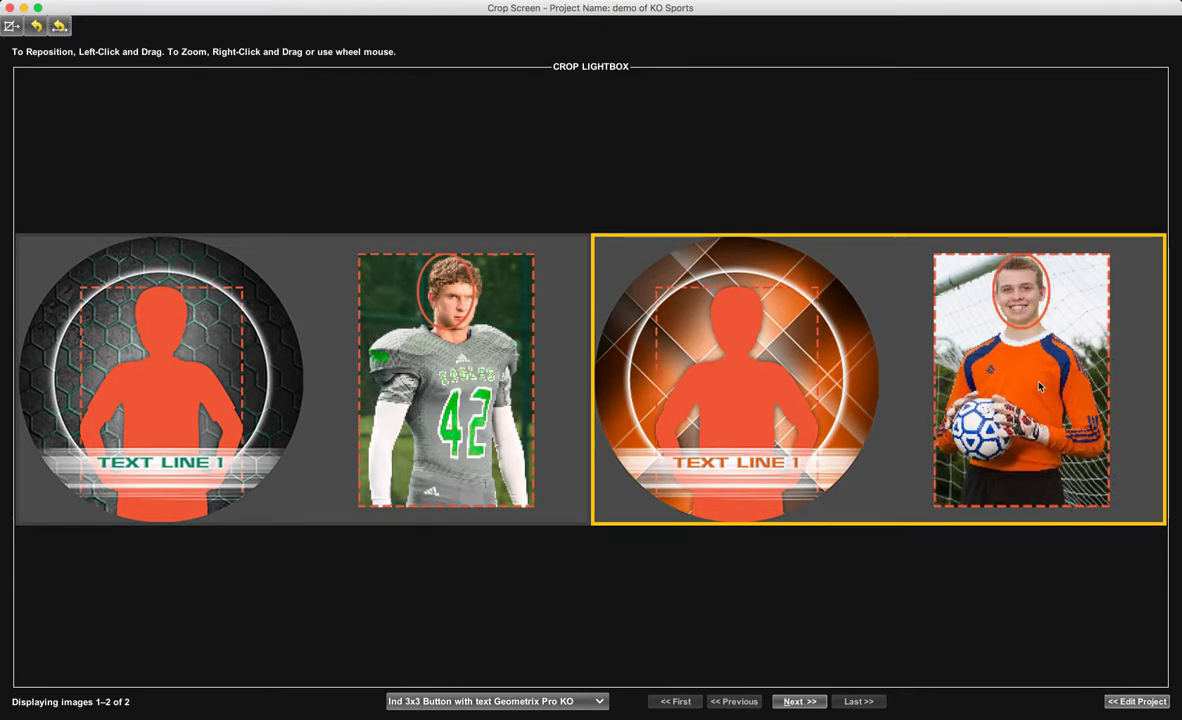
{"action": "scroll", "coordinate": [1040, 386], "scroll_direction": "down", "scroll_amount": 2}
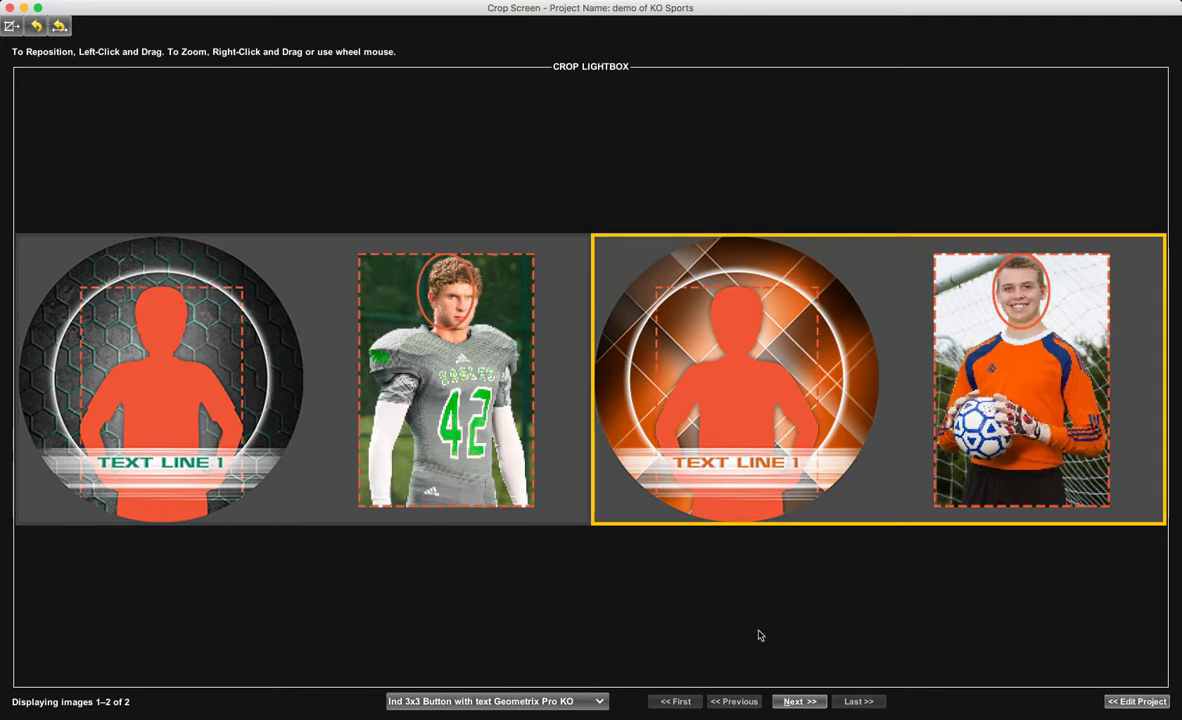
- Enlarge and center the basketball player inside the Impact Pro 3x3 button's circle, and advance to the 8x10 Memory Mate (Horizontal) crops
{"action": "left_click", "coordinate": [800, 702]}
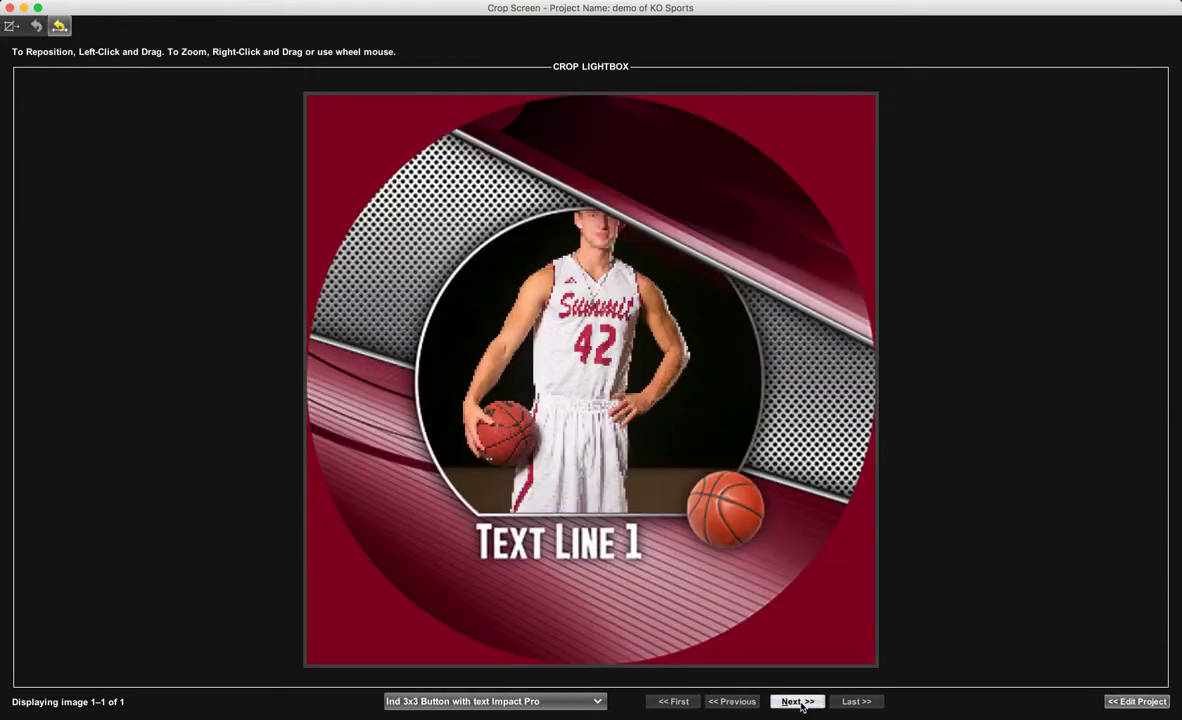
{"action": "left_click_drag", "start_coordinate": [588, 302], "coordinate": [587, 329]}
{"action": "scroll", "coordinate": [588, 331], "scroll_direction": "up", "scroll_amount": 8}
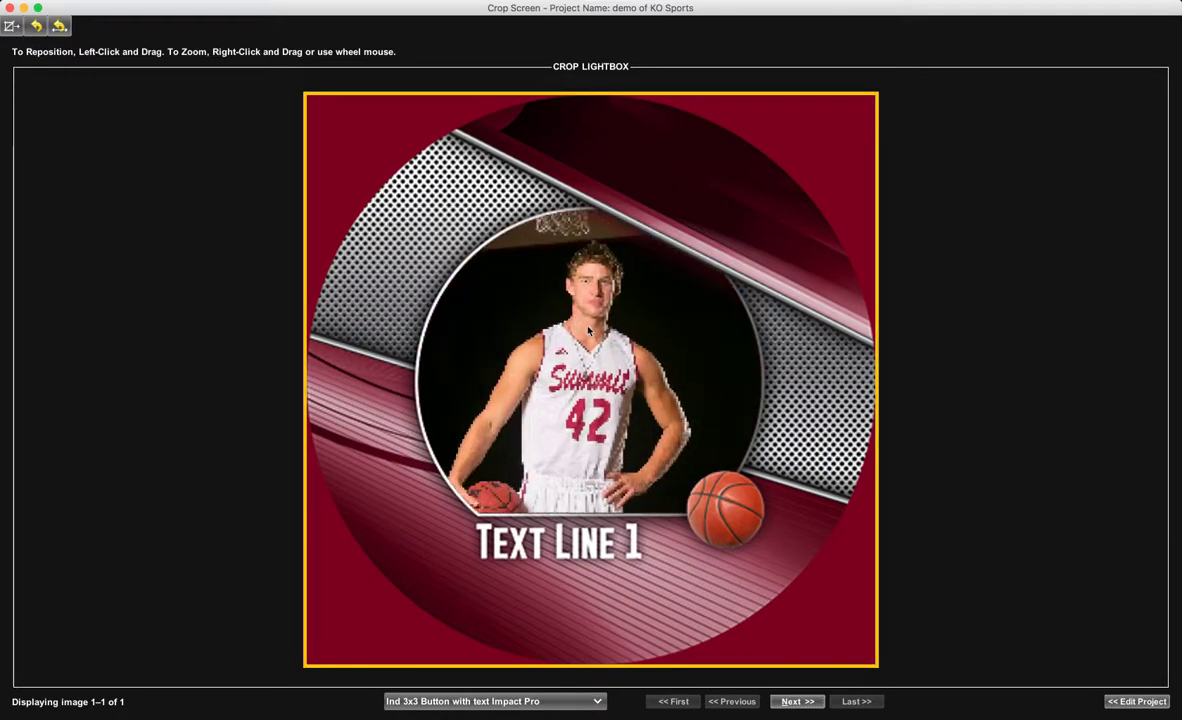
{"action": "left_click_drag", "start_coordinate": [562, 280], "coordinate": [602, 350]}
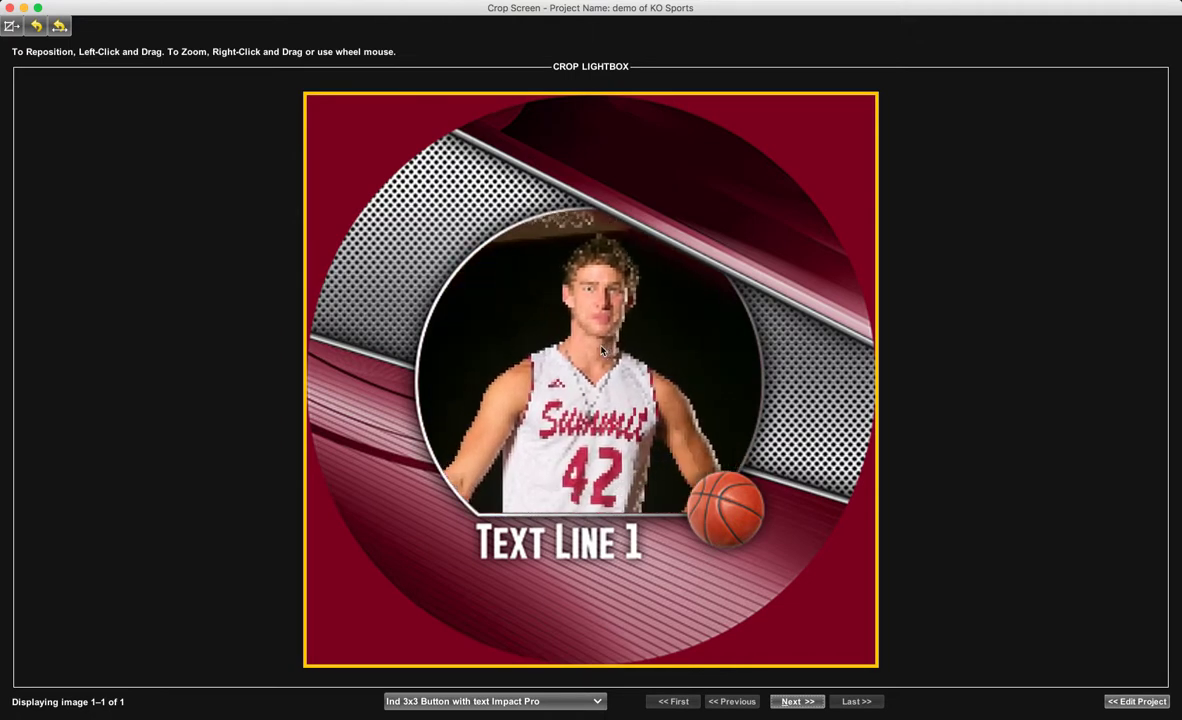
{"action": "scroll", "coordinate": [603, 350], "scroll_direction": "down", "scroll_amount": 1}
{"action": "scroll", "coordinate": [603, 350], "scroll_direction": "up", "scroll_amount": 3}
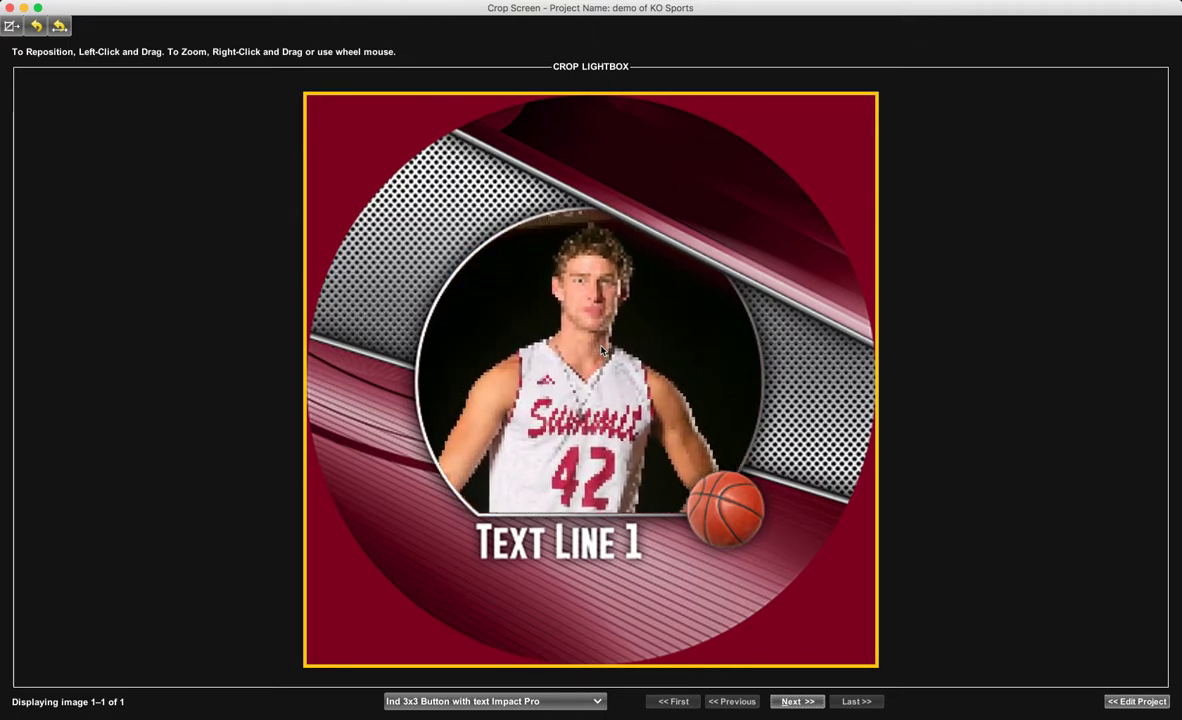
{"action": "scroll", "coordinate": [604, 350], "scroll_direction": "down", "scroll_amount": 1}
{"action": "left_click_drag", "start_coordinate": [603, 350], "coordinate": [609, 355]}
{"action": "scroll", "coordinate": [604, 352], "scroll_direction": "up", "scroll_amount": 2}
{"action": "scroll", "coordinate": [609, 356], "scroll_direction": "up", "scroll_amount": 1}
{"action": "scroll", "coordinate": [609, 356], "scroll_direction": "down", "scroll_amount": 1}
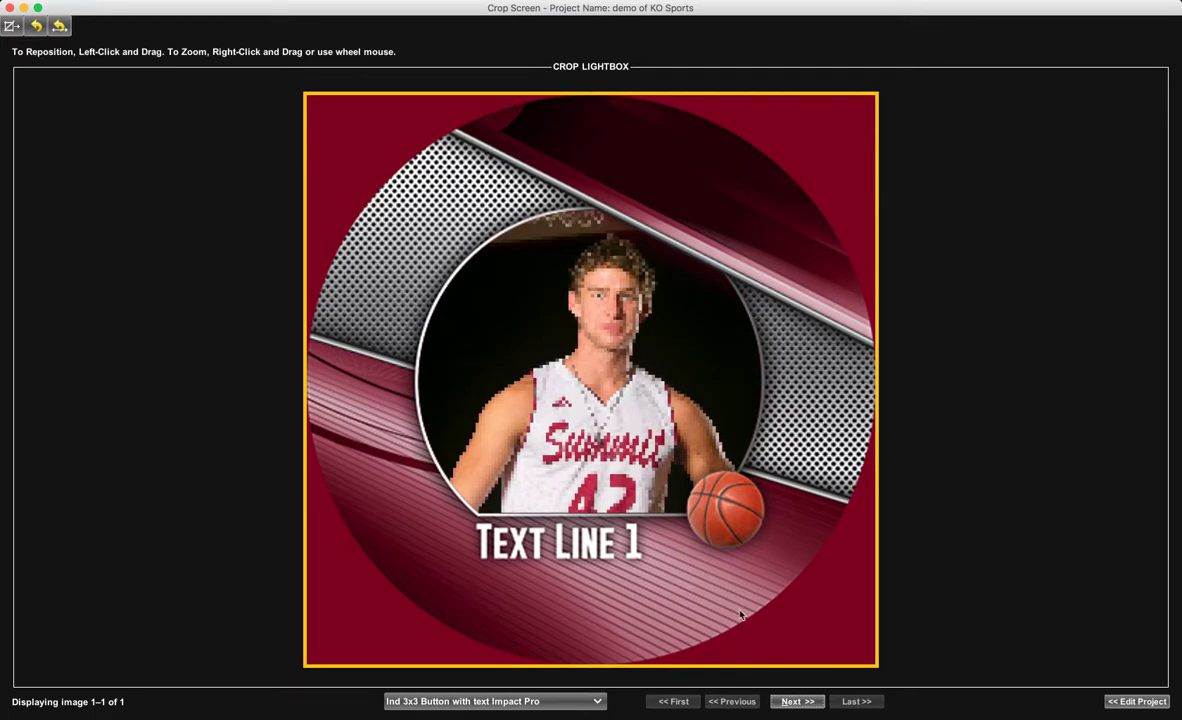
{"action": "mouse_move", "coordinate": [815, 712]}
{"action": "left_click", "coordinate": [808, 703]}
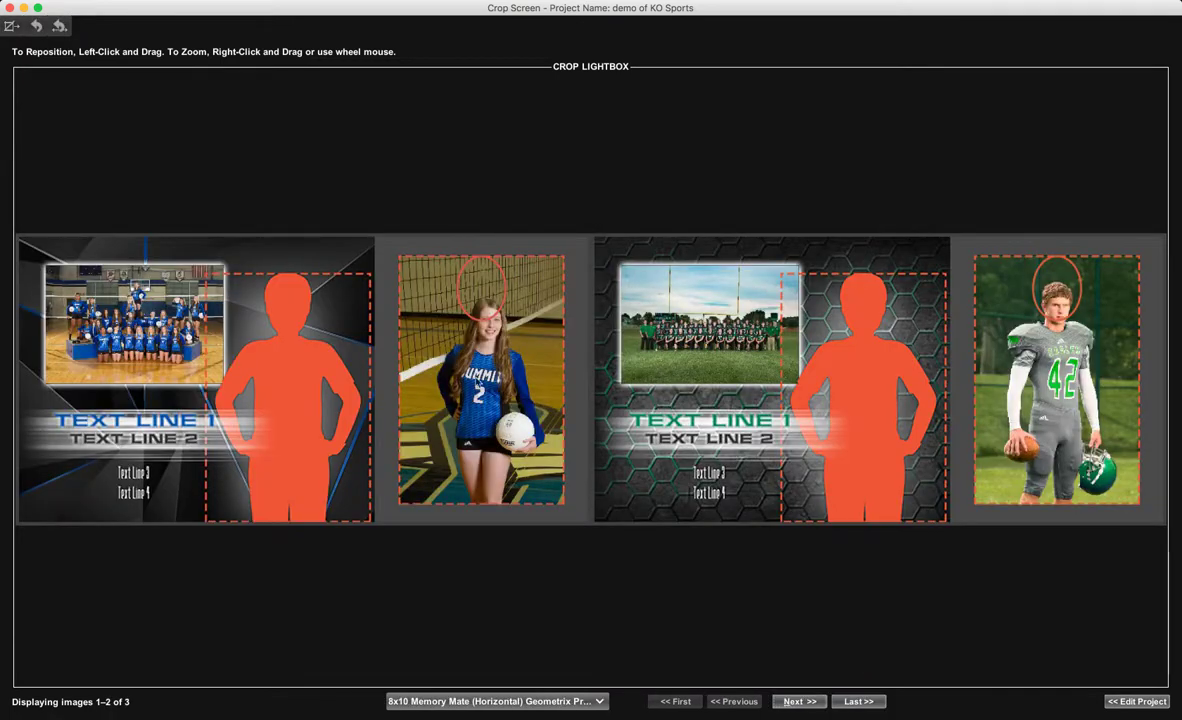
- Enlarge and reposition the volleyball player in the horizontal Memory Mate crop to fill the face oval, and apply her crop to all remaining images with Crop Forward
{"action": "left_click", "coordinate": [465, 355]}
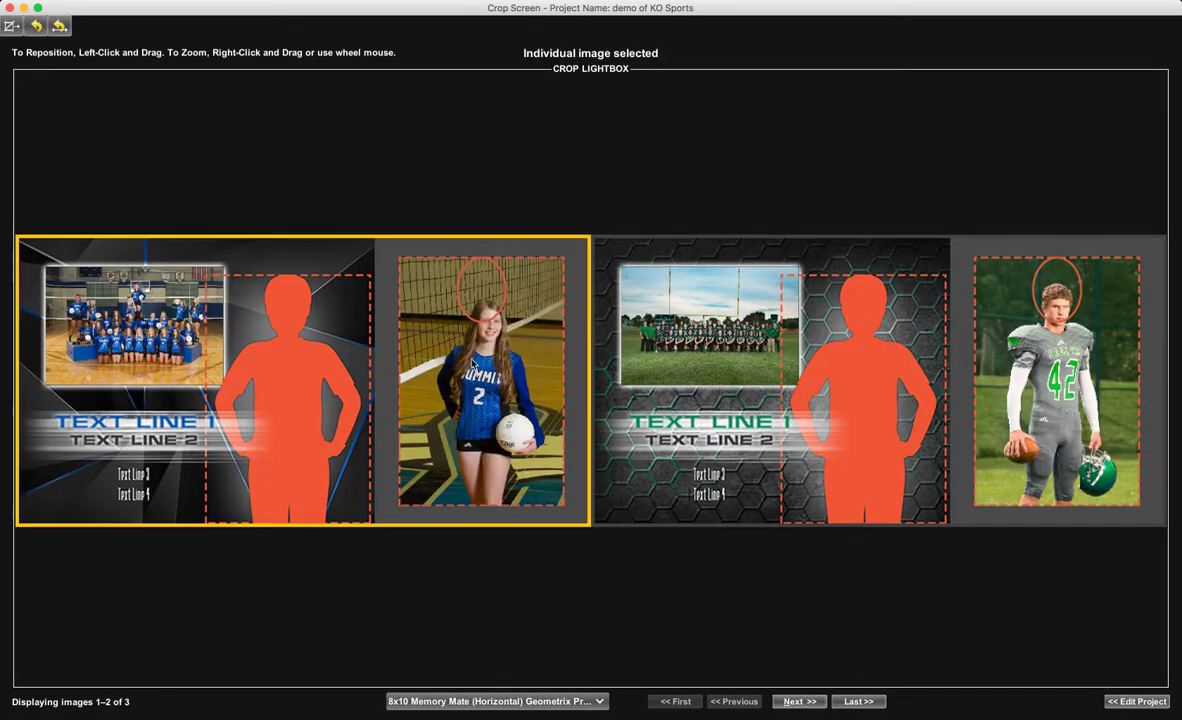
{"action": "scroll", "coordinate": [465, 341], "scroll_direction": "up", "scroll_amount": 5}
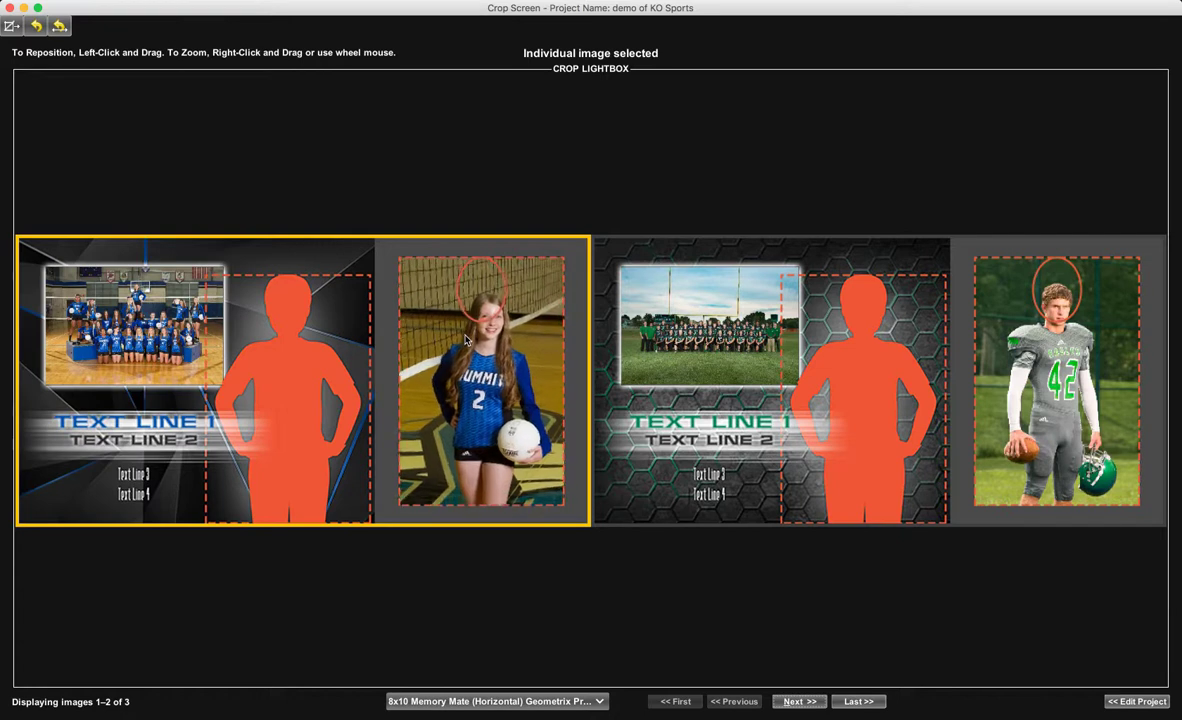
{"action": "left_click_drag", "start_coordinate": [456, 321], "coordinate": [455, 319]}
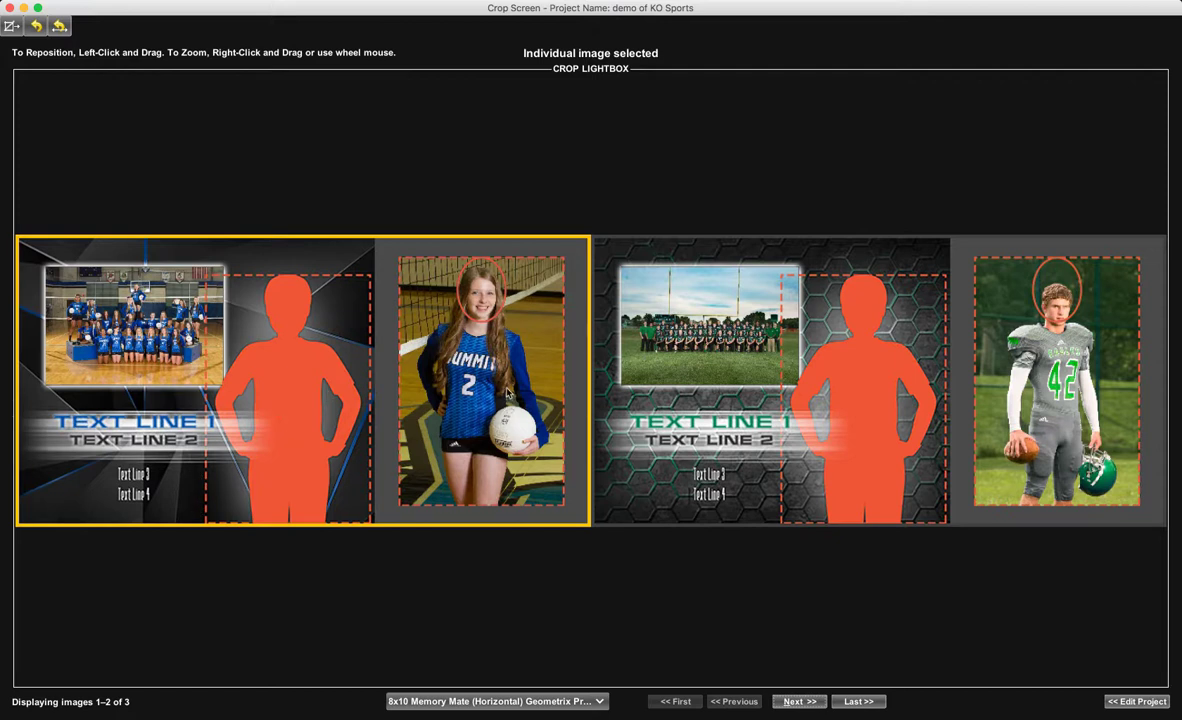
{"action": "scroll", "coordinate": [507, 393], "scroll_direction": "up", "scroll_amount": 3}
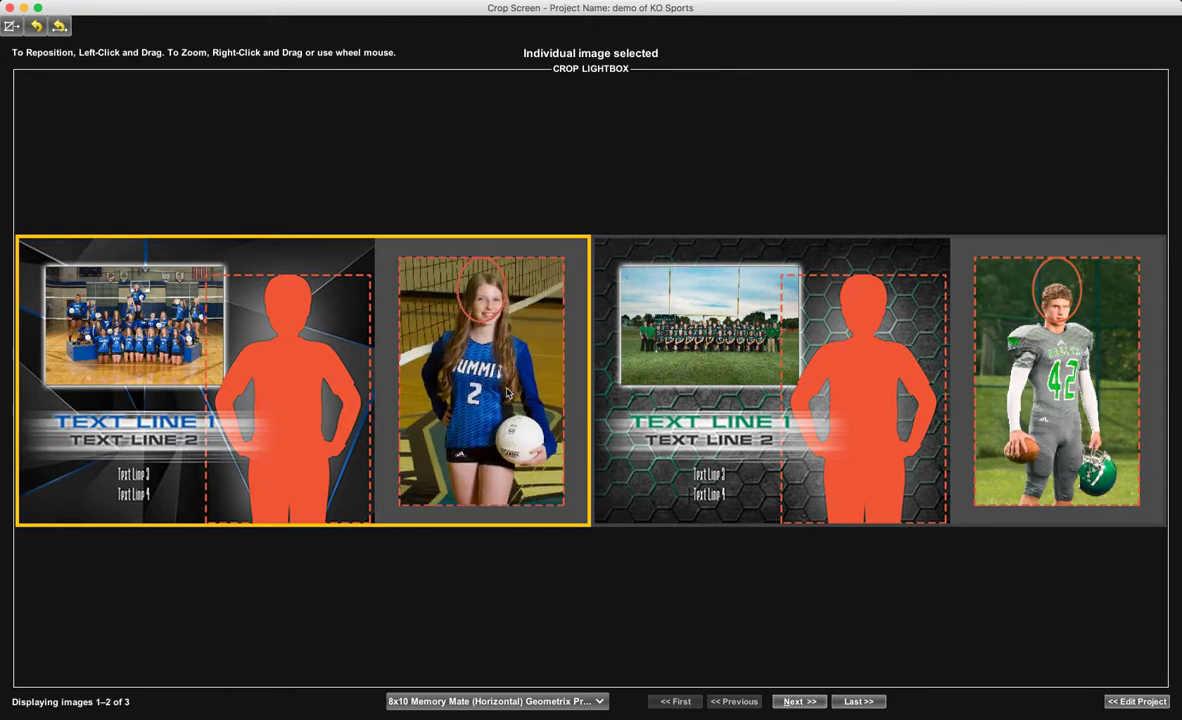
{"action": "left_click_drag", "start_coordinate": [507, 393], "coordinate": [497, 387]}
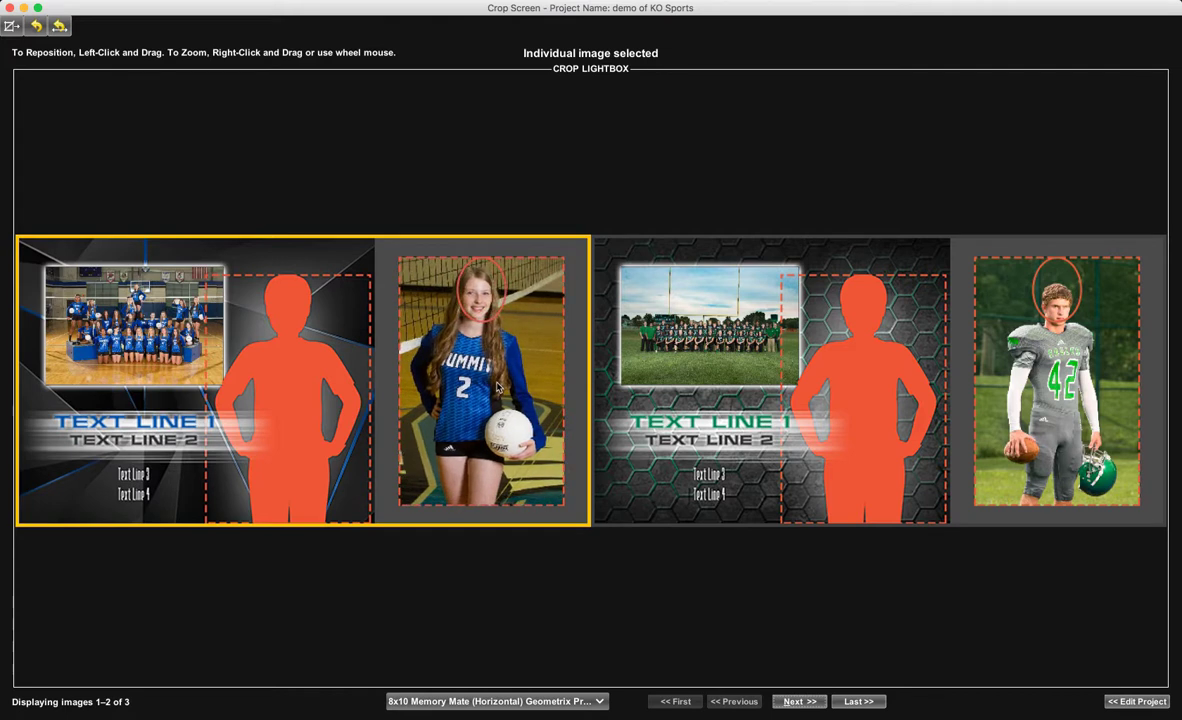
{"action": "scroll", "coordinate": [497, 387], "scroll_direction": "up", "scroll_amount": 4}
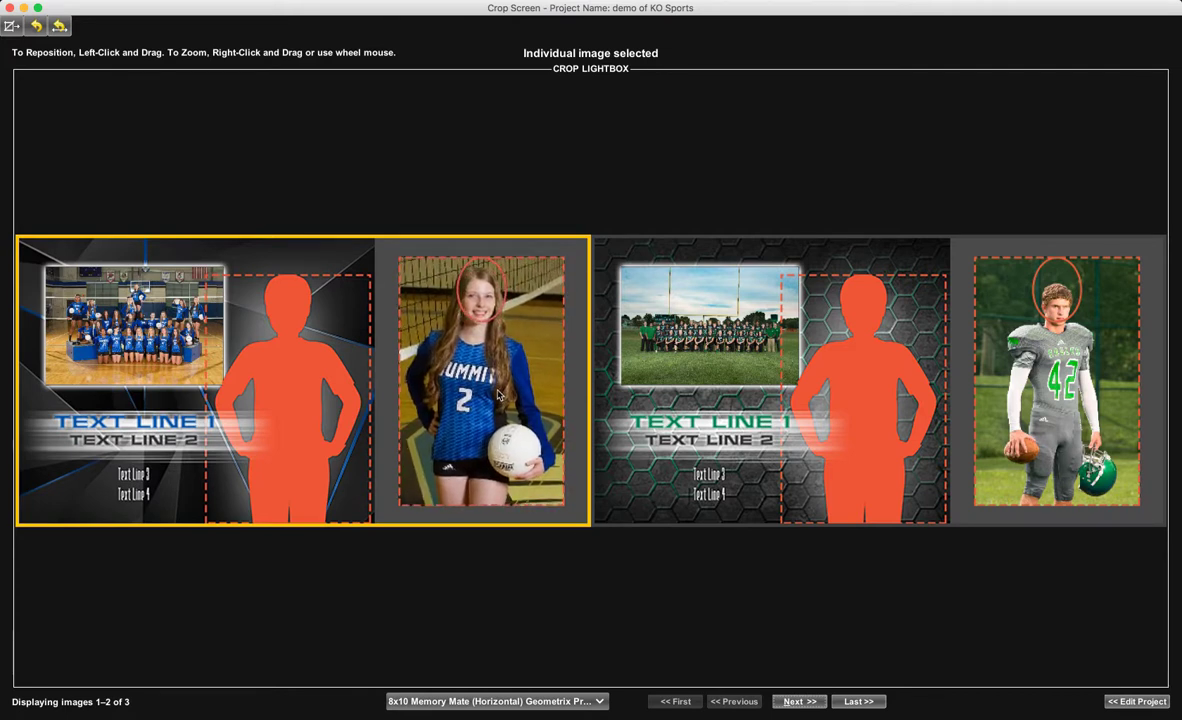
{"action": "scroll", "coordinate": [497, 394], "scroll_direction": "up", "scroll_amount": 2}
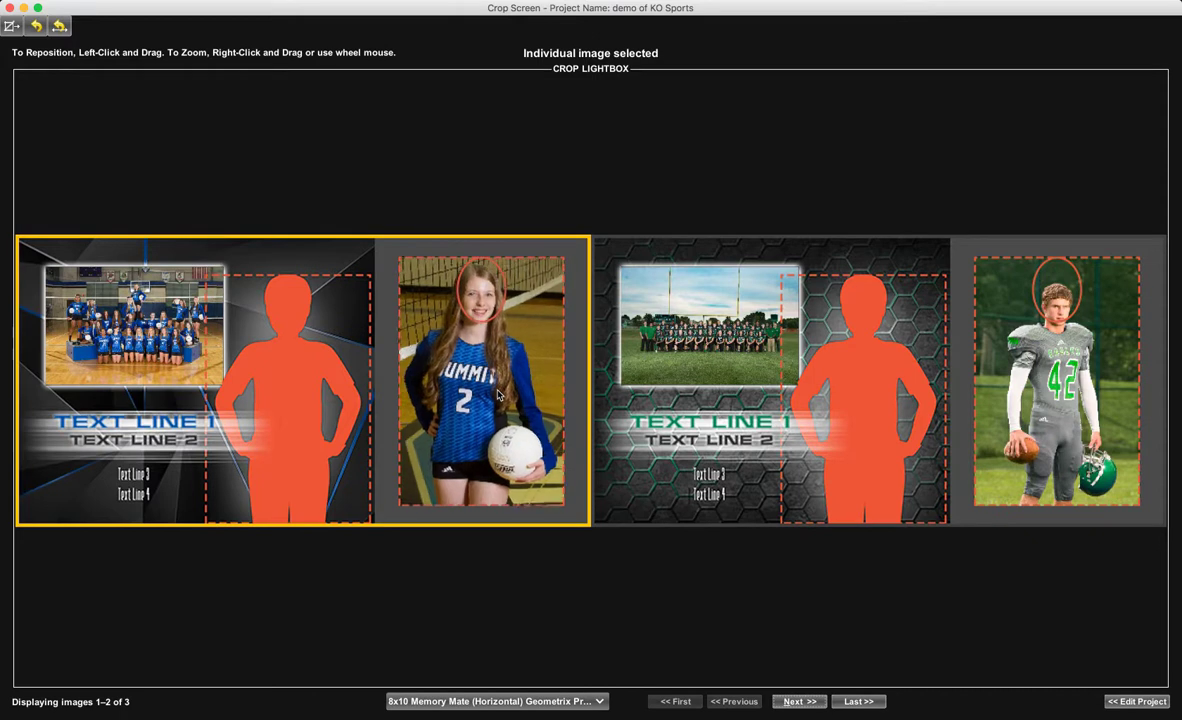
{"action": "scroll", "coordinate": [497, 394], "scroll_direction": "up", "scroll_amount": 2}
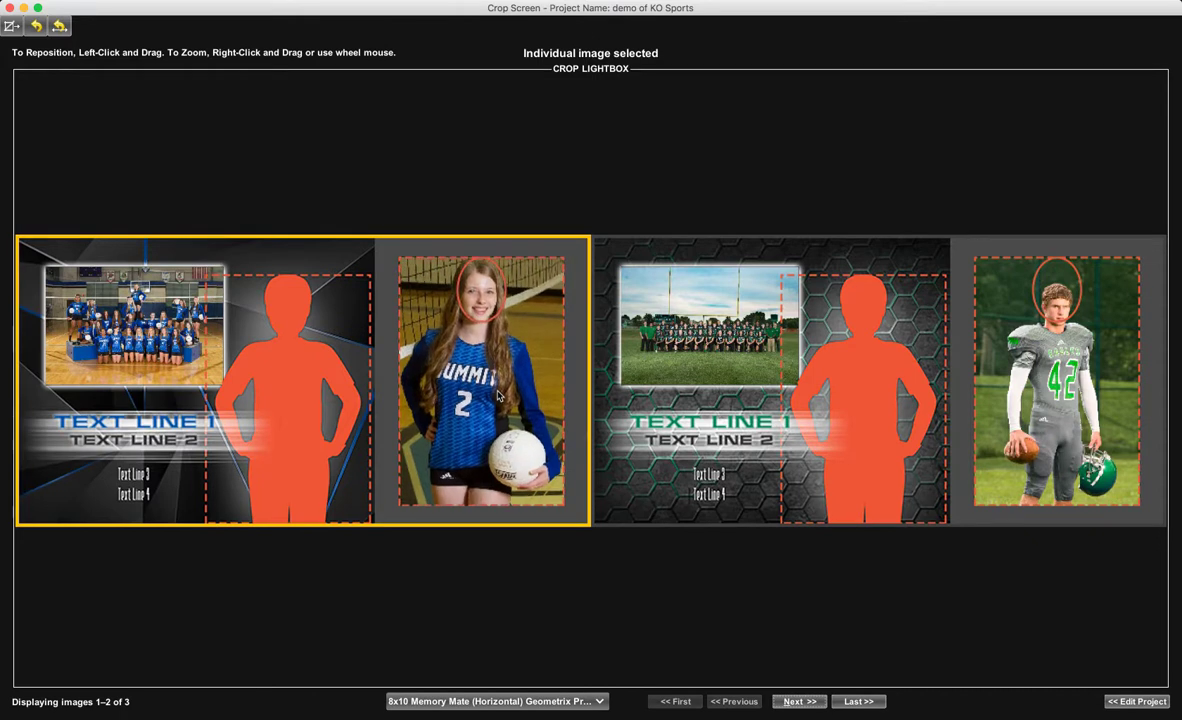
{"action": "left_click_drag", "start_coordinate": [502, 397], "coordinate": [500, 397]}
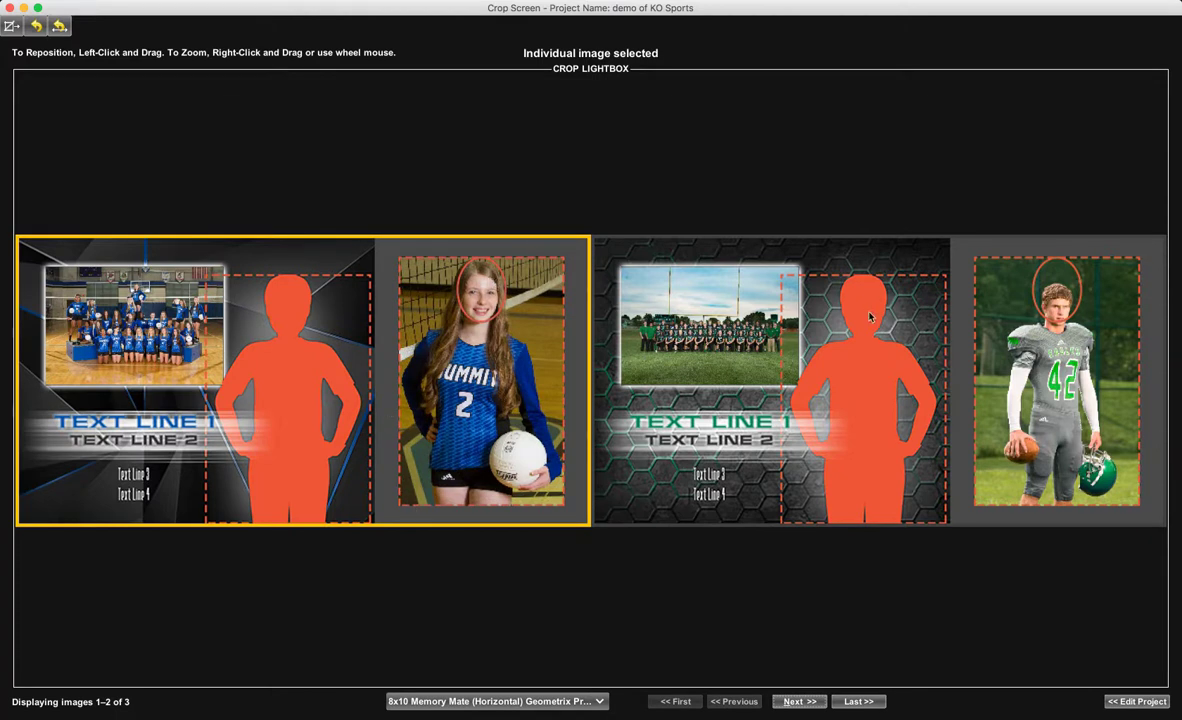
{"action": "left_click", "coordinate": [17, 27]}
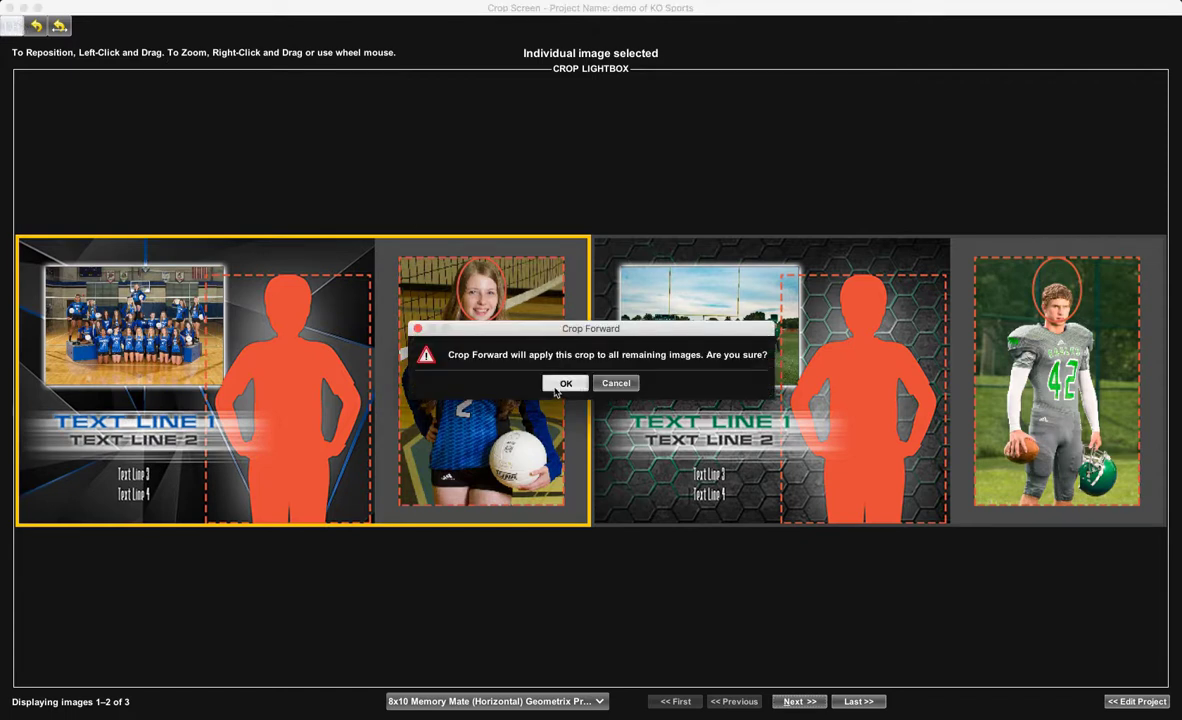
{"action": "left_click", "coordinate": [559, 383]}
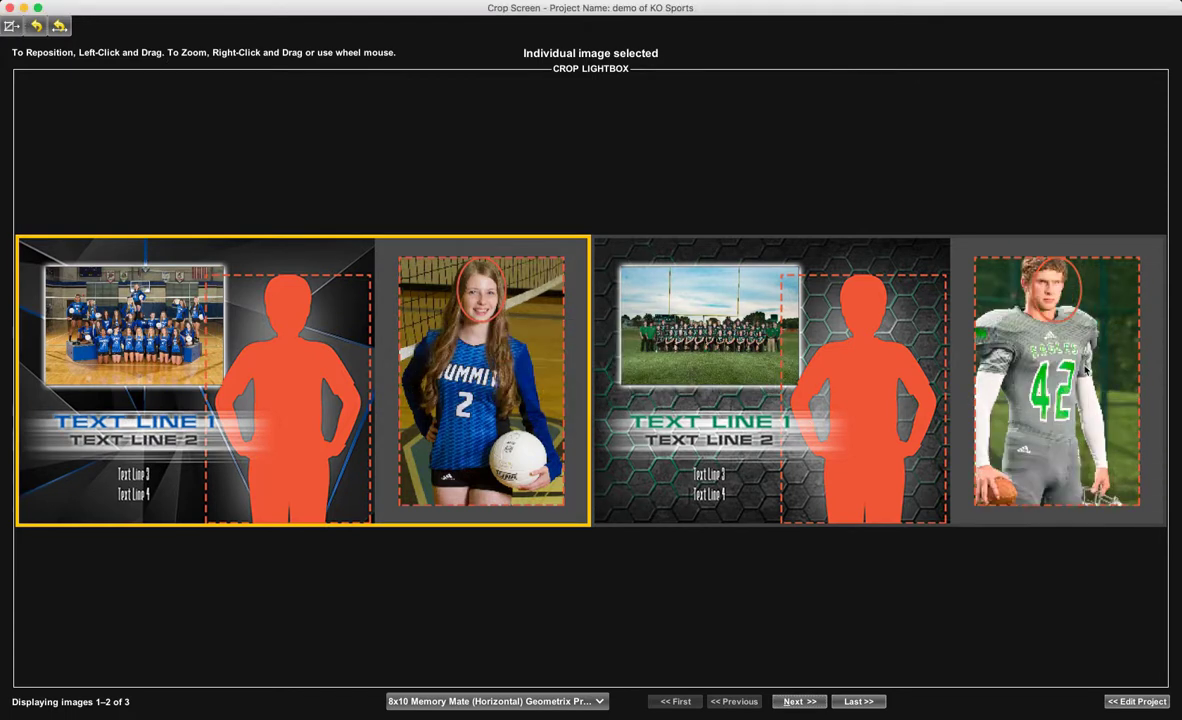
- Reposition the football player's Memory Mate photo and fine-tune its zoom so his head fits the face oval
{"action": "left_click_drag", "start_coordinate": [1086, 370], "coordinate": [1094, 377]}
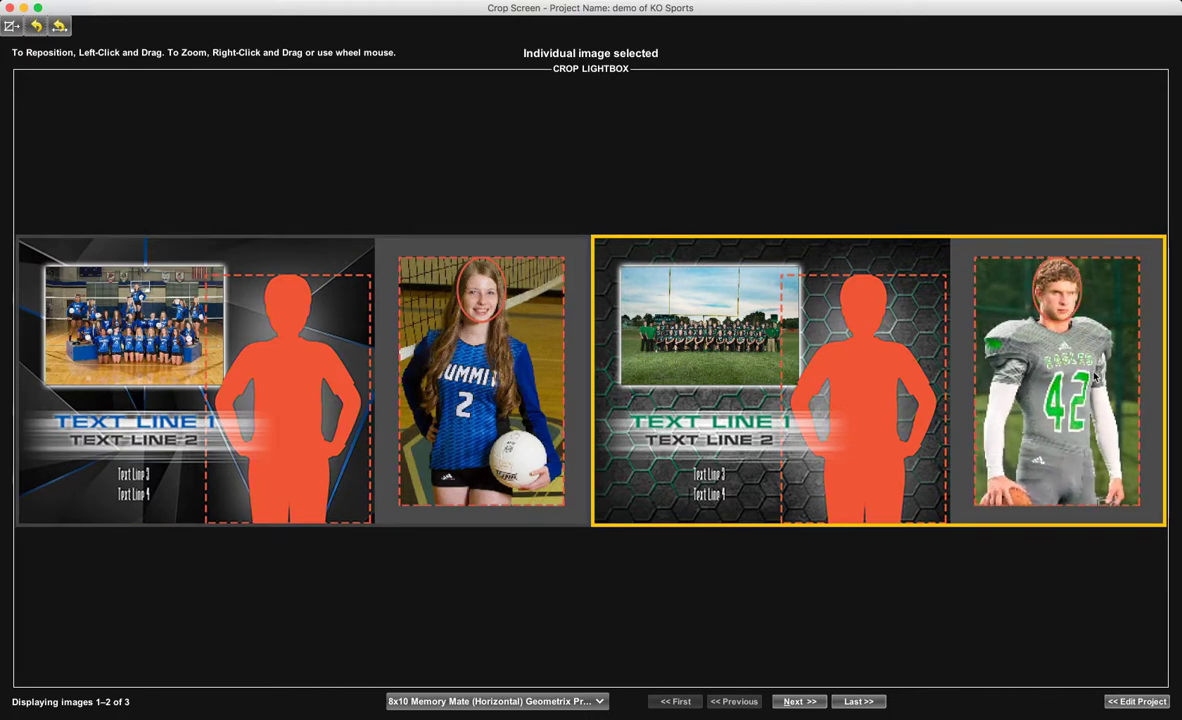
{"action": "scroll", "coordinate": [1095, 373], "scroll_direction": "down", "scroll_amount": 4}
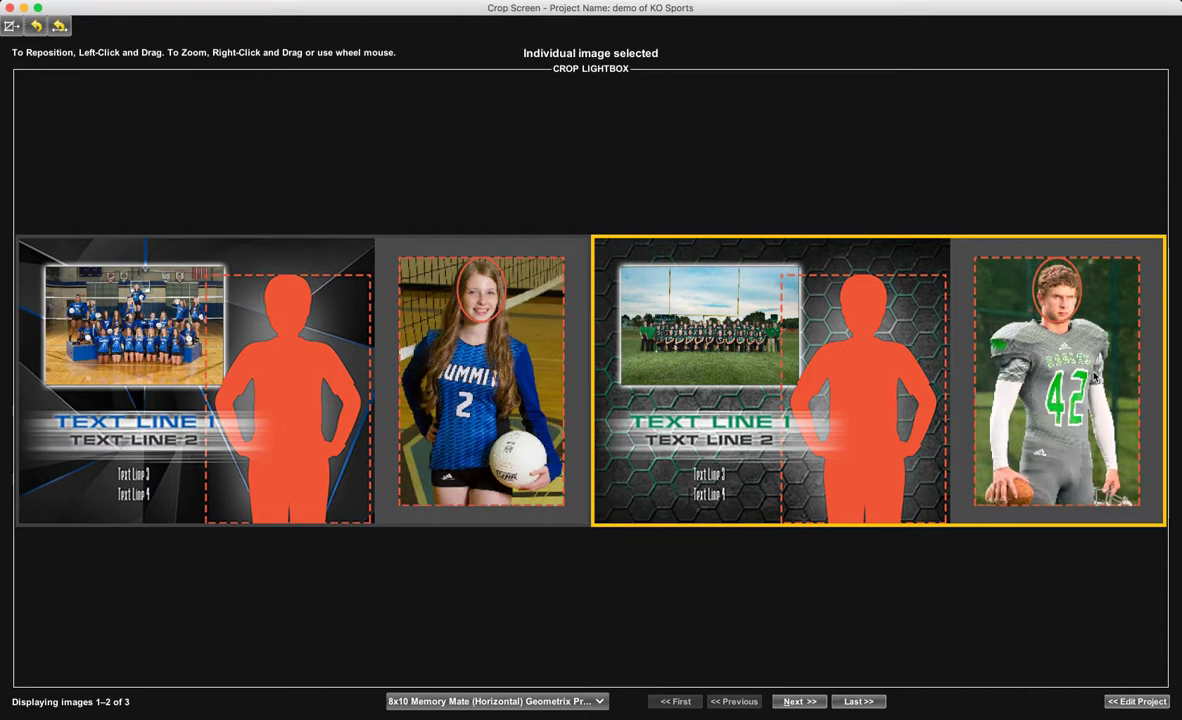
{"action": "scroll", "coordinate": [1094, 375], "scroll_direction": "up", "scroll_amount": 3}
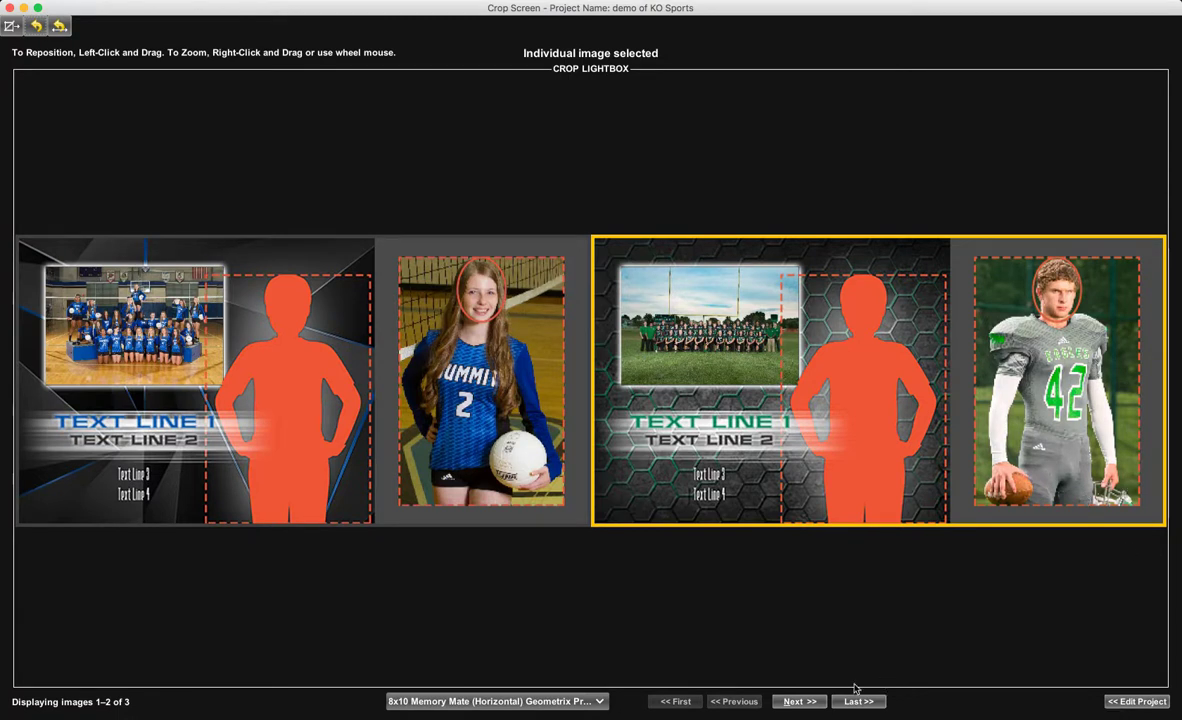
- Advance to the third Memory Mate image and enlarge and reposition the orange-shirted soccer player so his head fills the face oval
{"action": "left_click", "coordinate": [797, 701]}
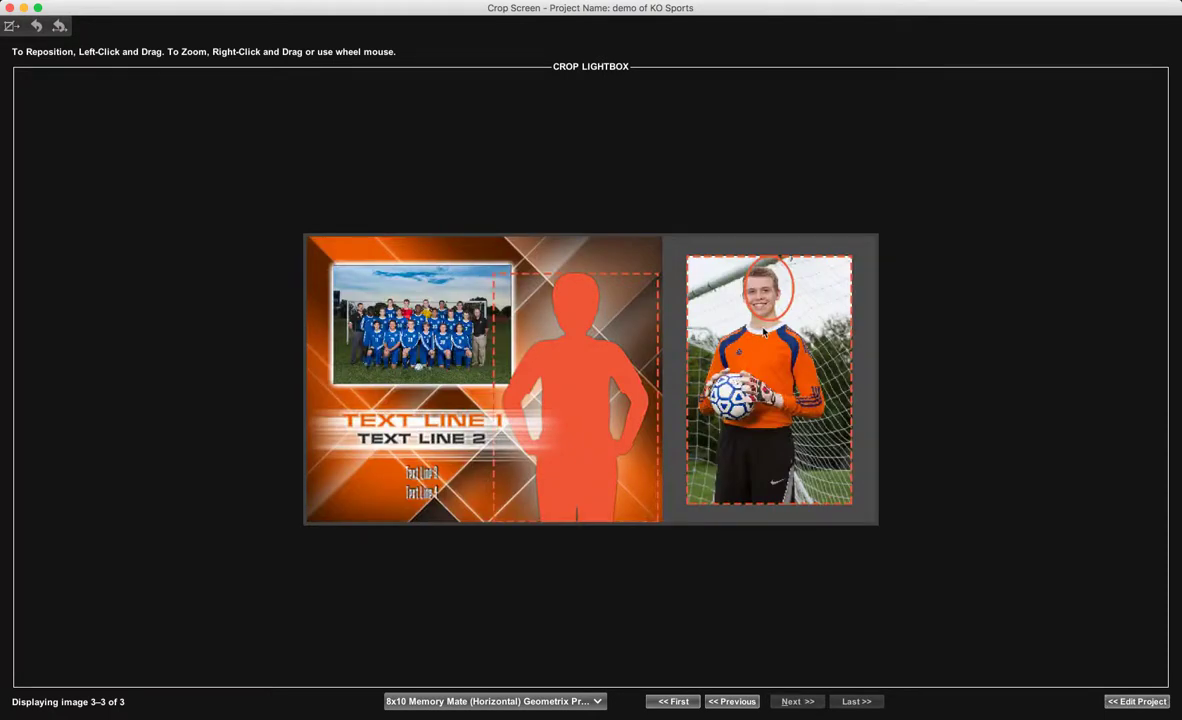
{"action": "left_click", "coordinate": [769, 332]}
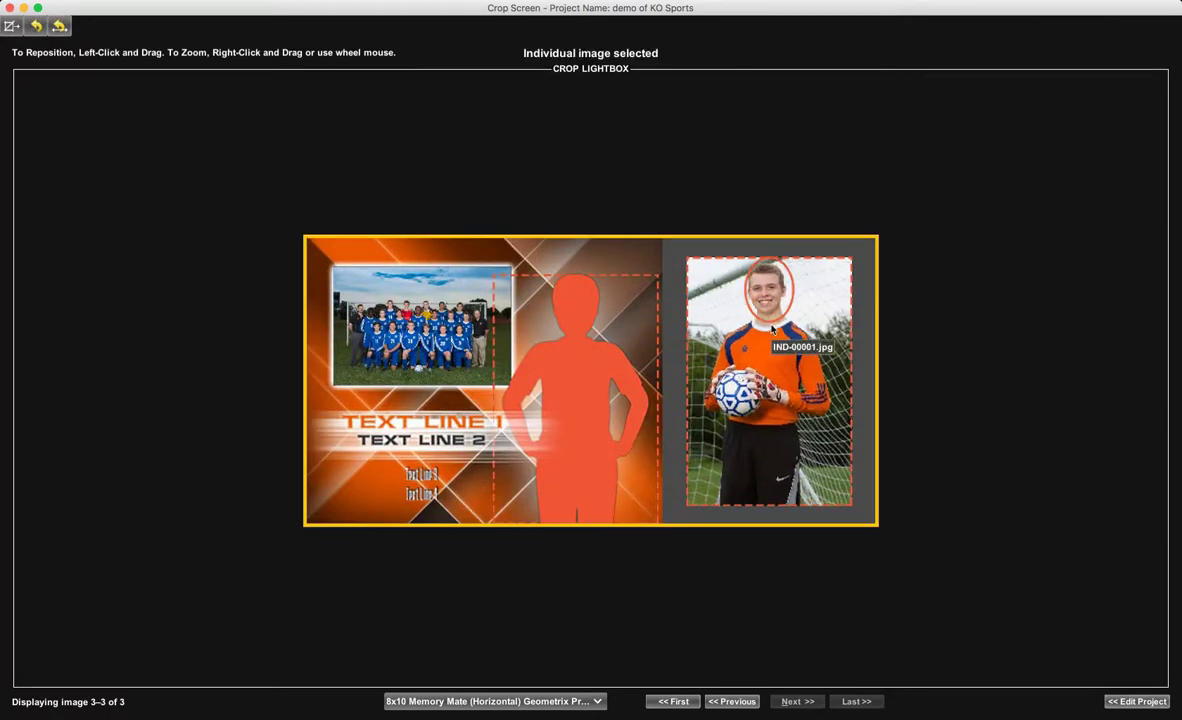
{"action": "scroll", "coordinate": [772, 327], "scroll_direction": "up", "scroll_amount": 5}
{"action": "left_click_drag", "start_coordinate": [772, 327], "coordinate": [774, 333]}
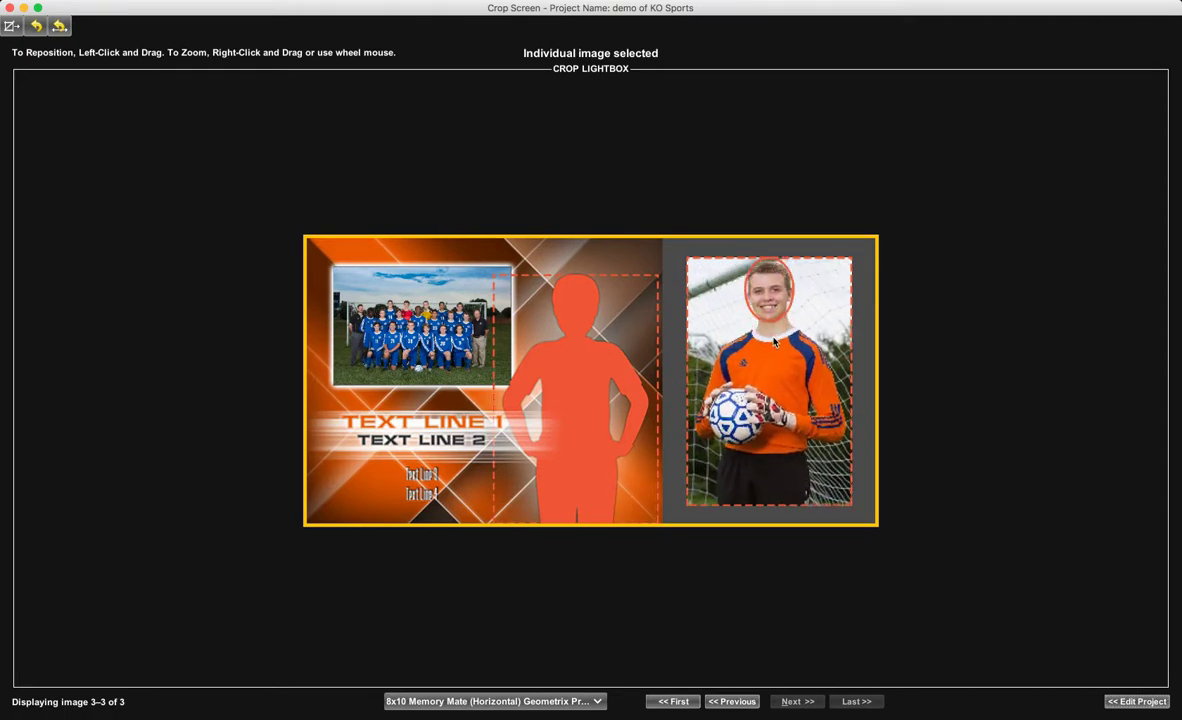